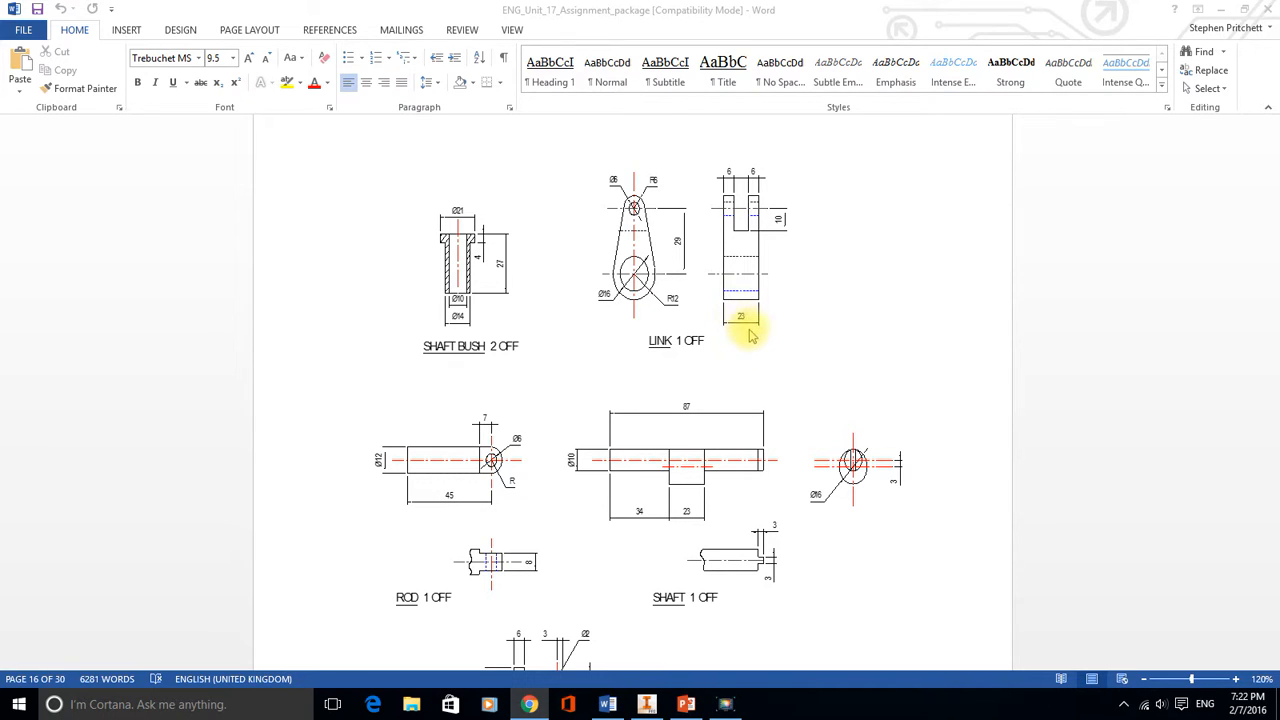
Examine the LINK component's detail drawing and assignment objectives in the assignment document
{"action": "scroll", "coordinate": [745, 328], "scroll_direction": "down", "scroll_amount": 15}
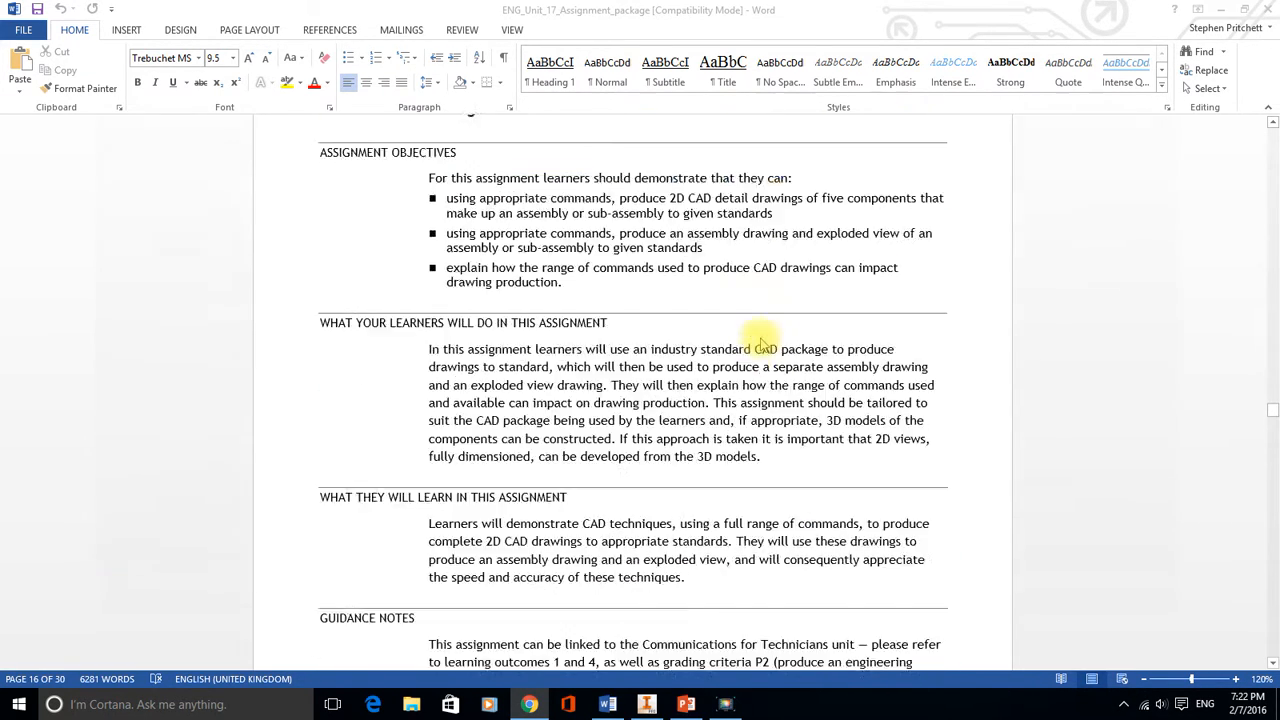
{"action": "scroll", "coordinate": [766, 343], "scroll_direction": "down", "scroll_amount": 20}
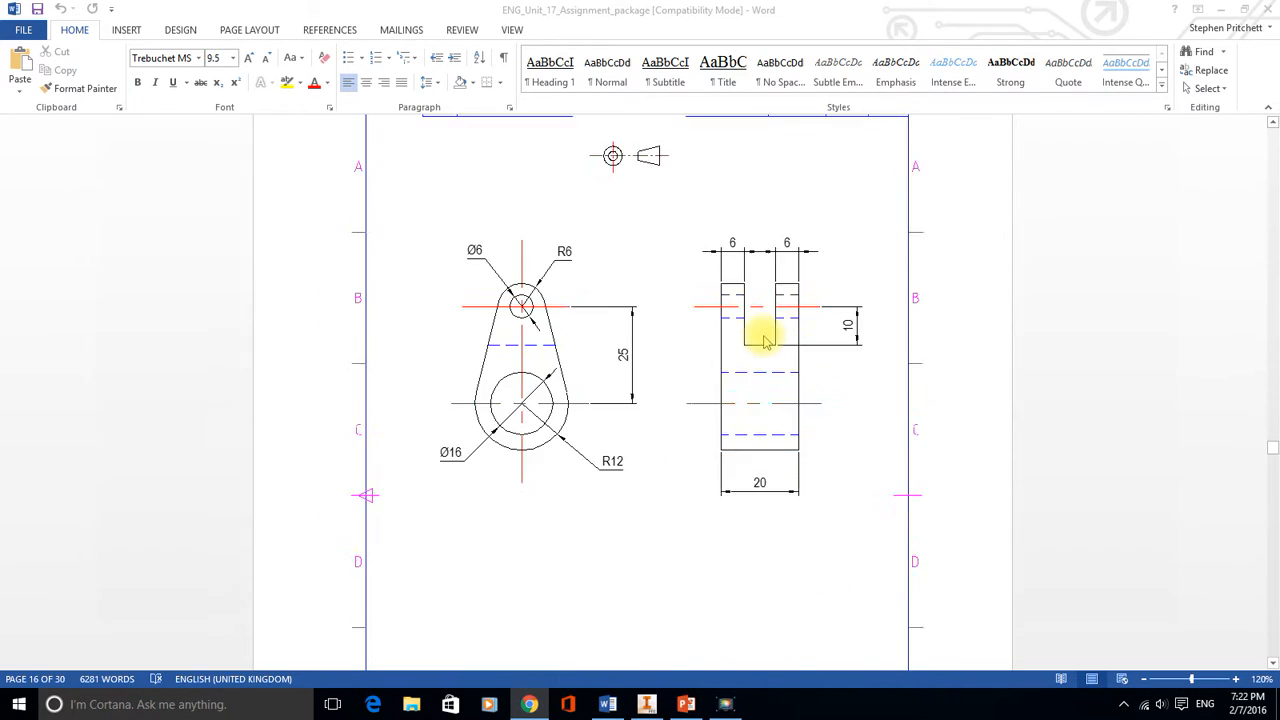
{"action": "scroll", "coordinate": [766, 343], "scroll_direction": "up", "scroll_amount": 3}
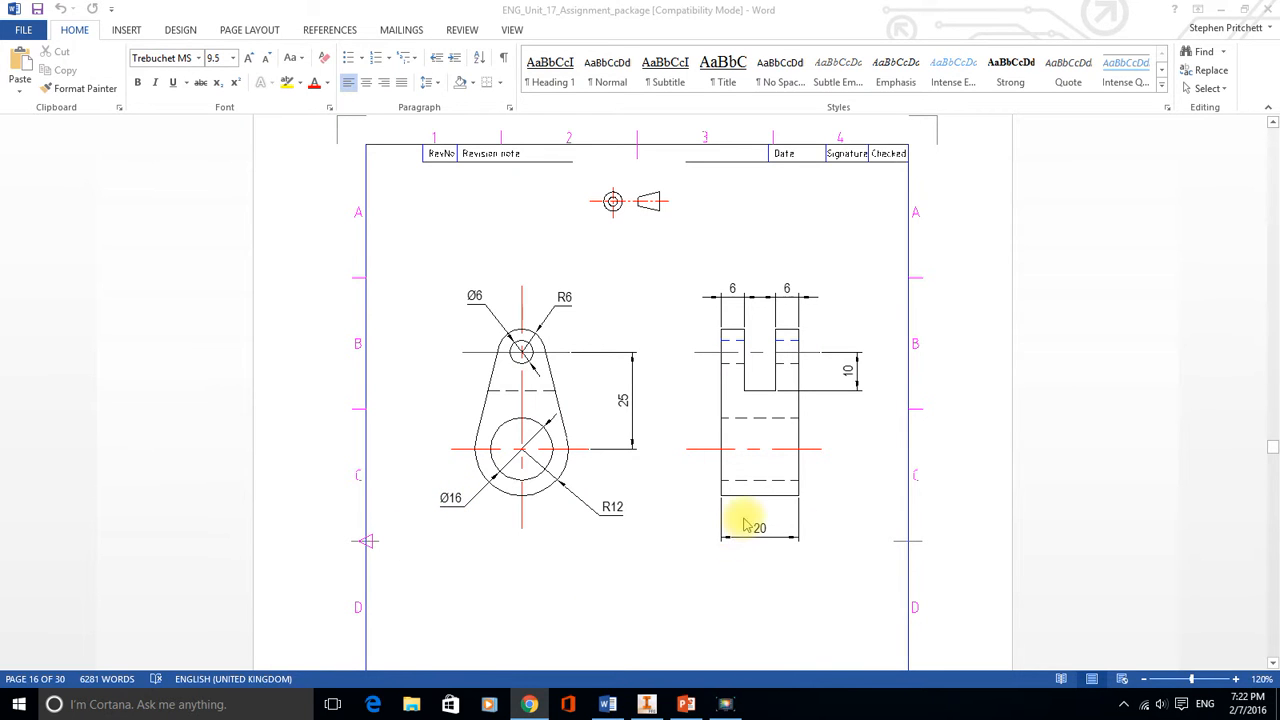
Switch to PowerPoint and browse the slides showing the link's sketch, profile and extrusion stages
{"action": "left_click", "coordinate": [687, 705]}
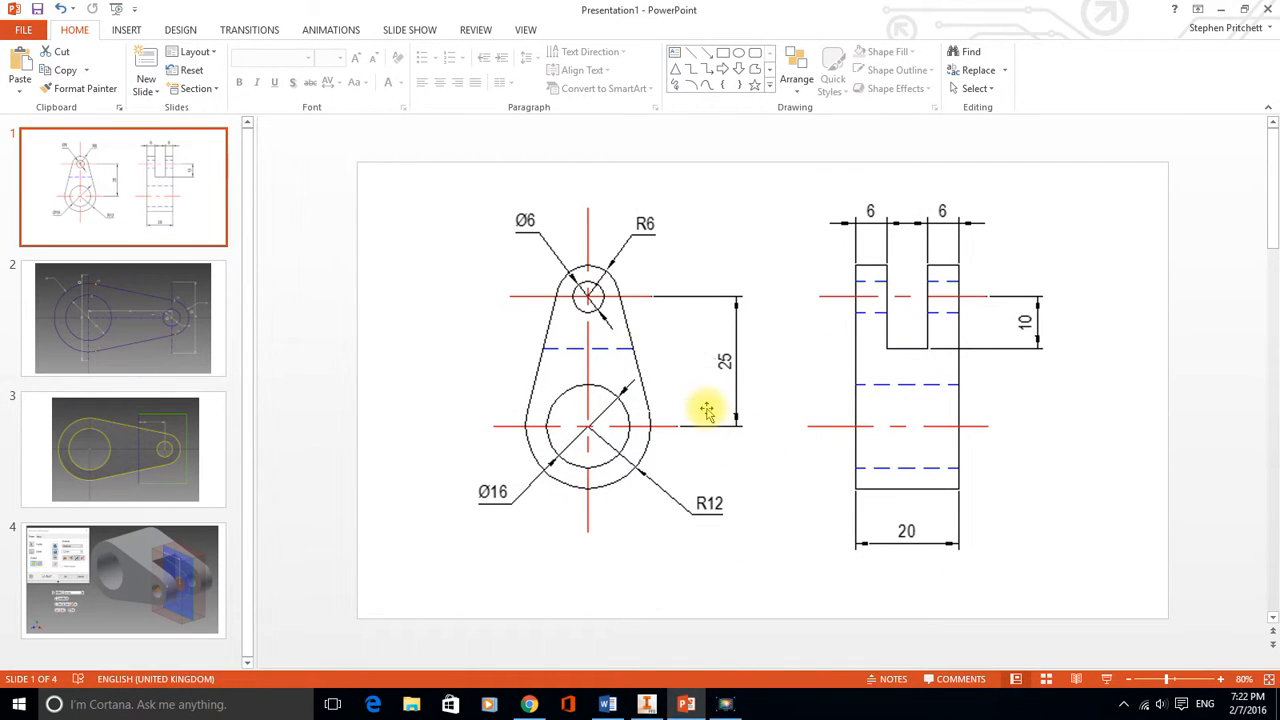
{"action": "left_click", "coordinate": [131, 332]}
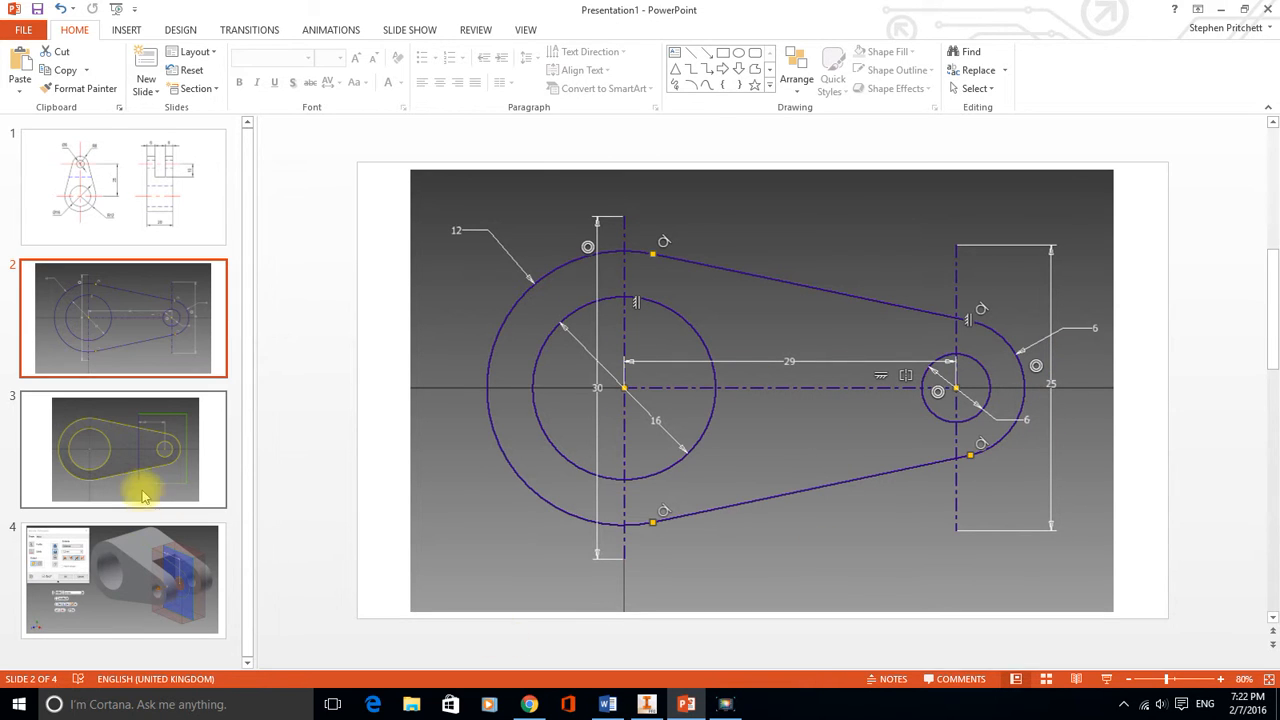
{"action": "left_click", "coordinate": [113, 458]}
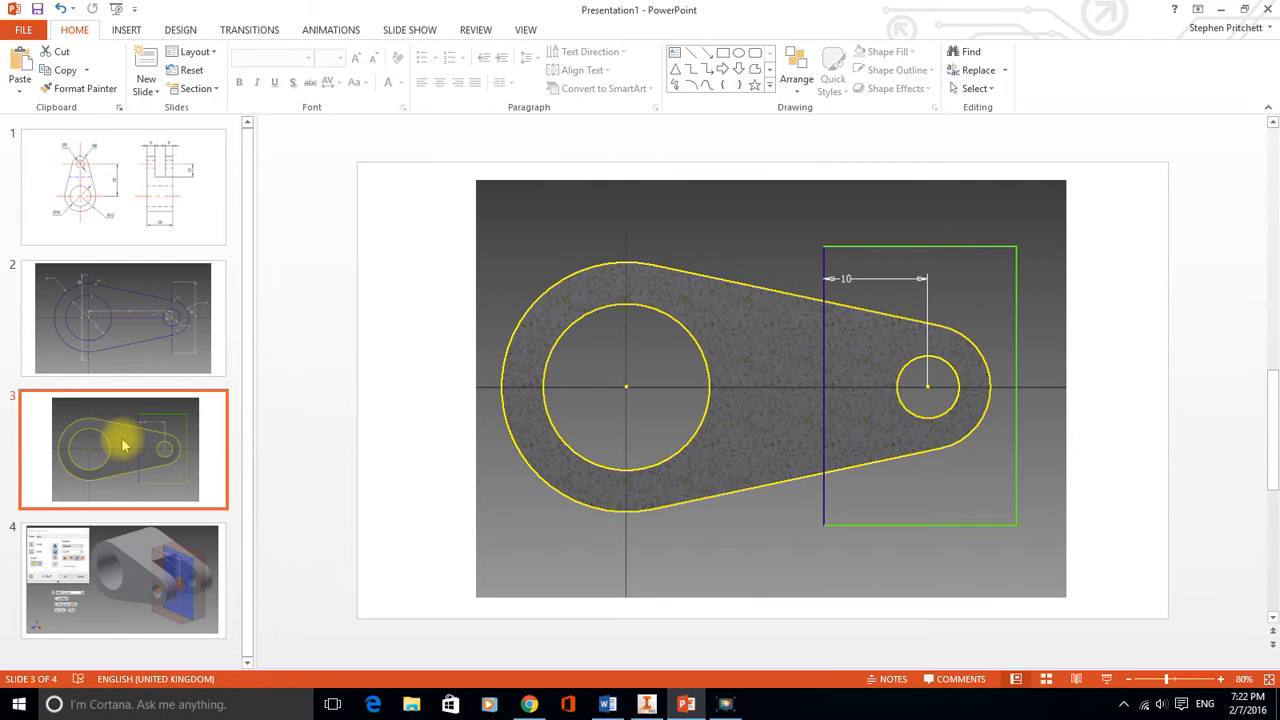
{"action": "left_click", "coordinate": [172, 540]}
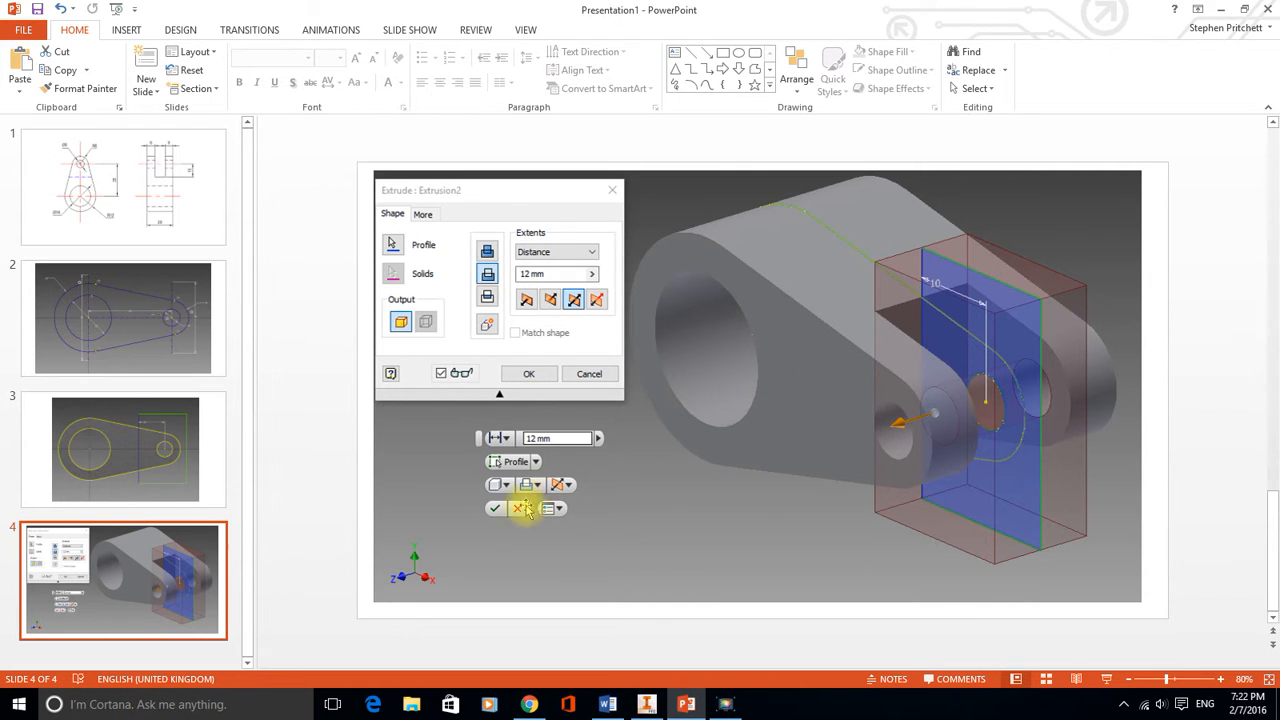
Switch to Inventor and create a new part from the Standard (mm).ipt metric template
{"action": "left_click", "coordinate": [646, 704]}
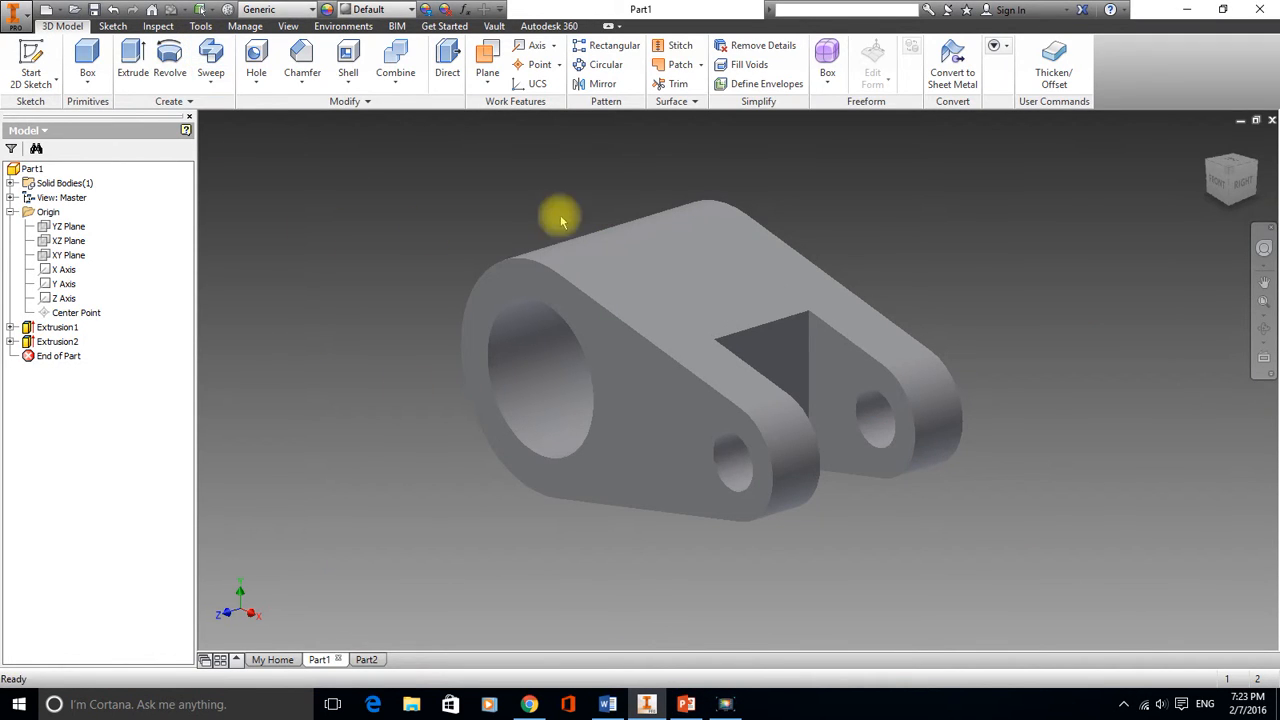
{"action": "left_click", "coordinate": [18, 16]}
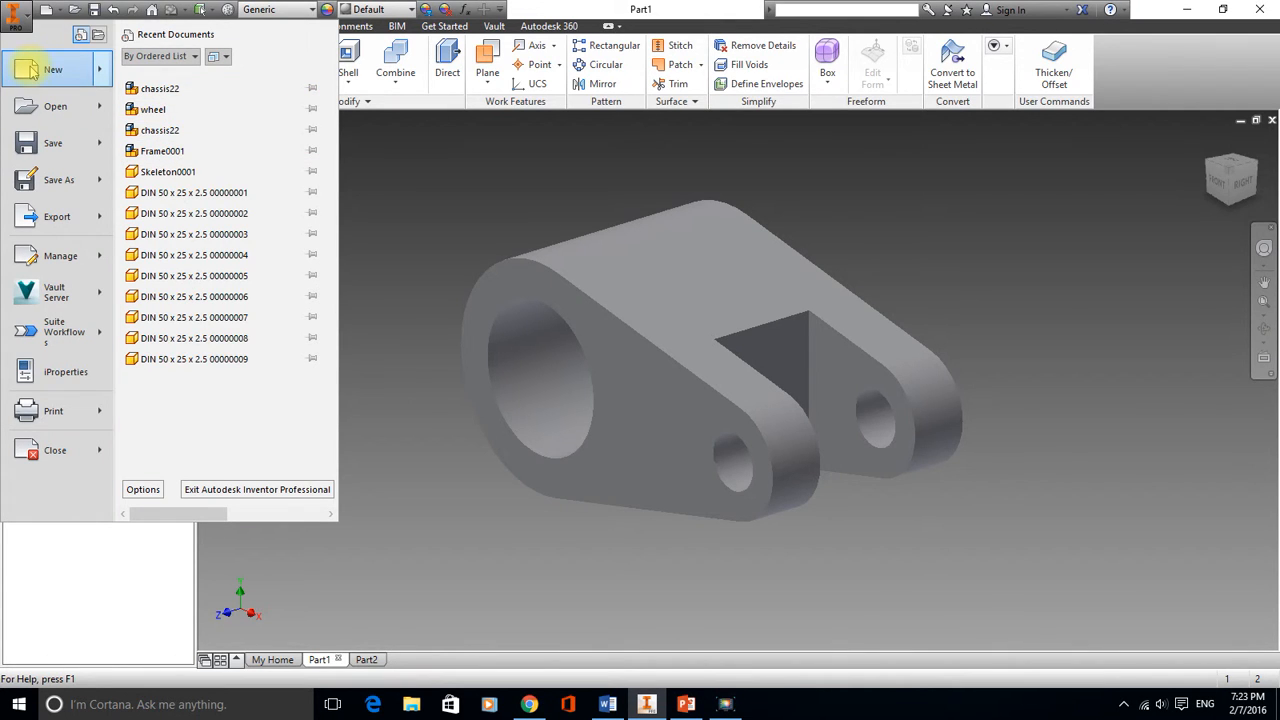
{"action": "left_click", "coordinate": [66, 75]}
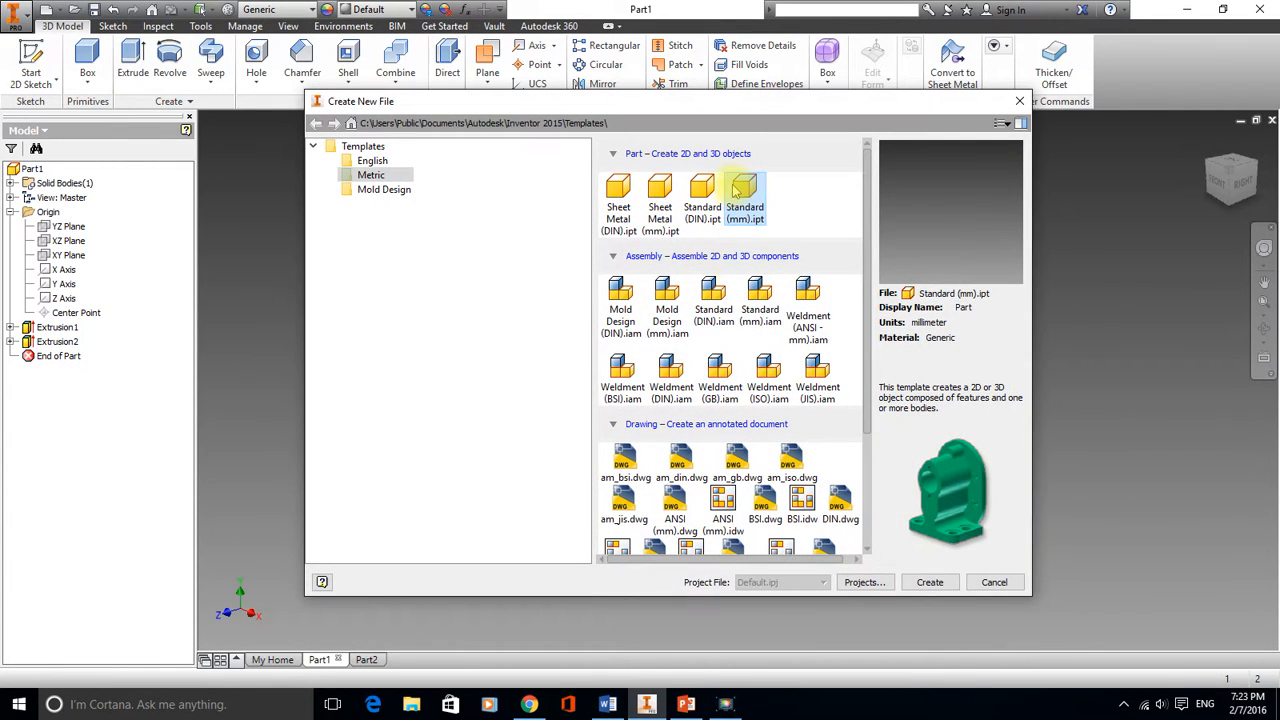
{"action": "left_click", "coordinate": [930, 582]}
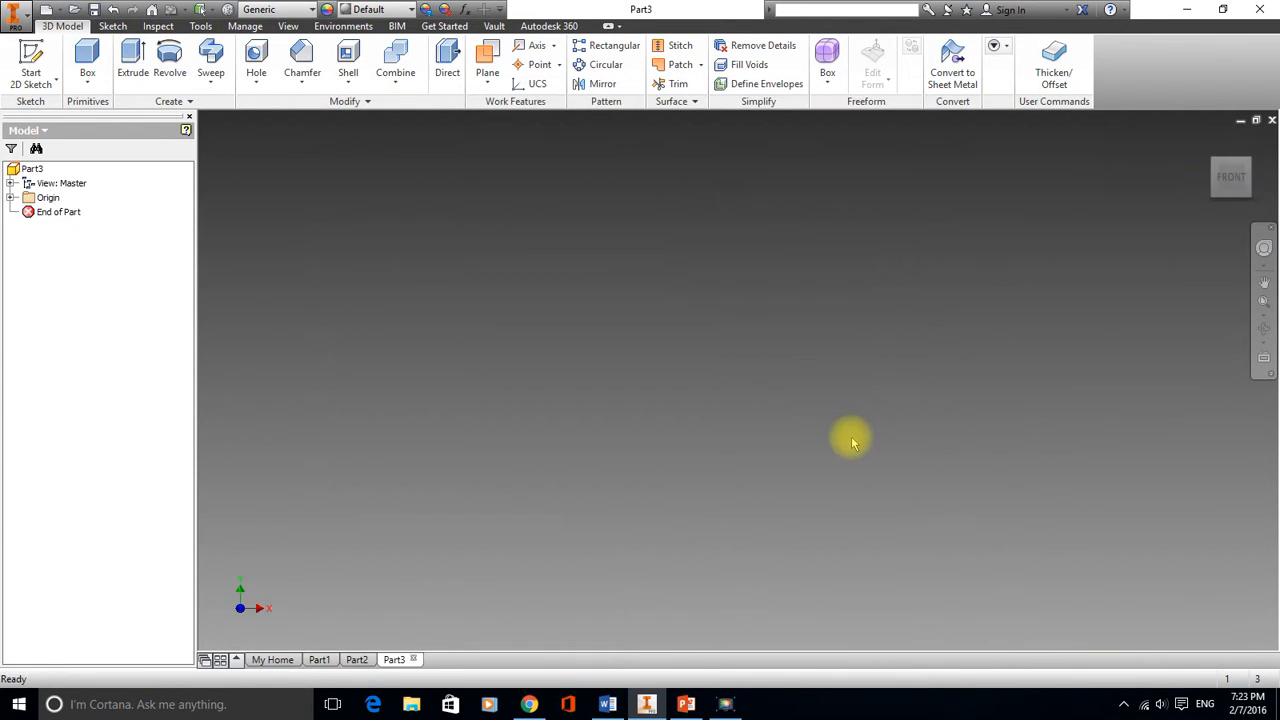
Start a new 2D sketch on an origin plane
{"action": "left_click", "coordinate": [40, 68]}
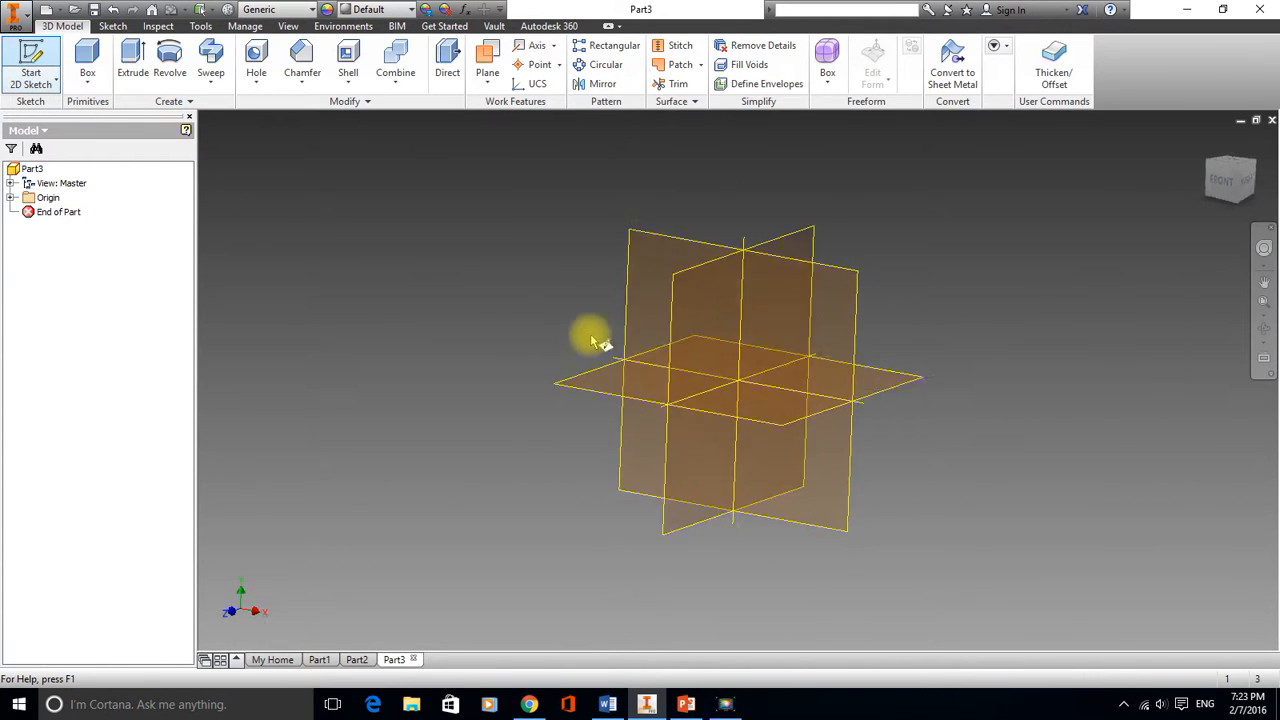
{"action": "left_click", "coordinate": [650, 216]}
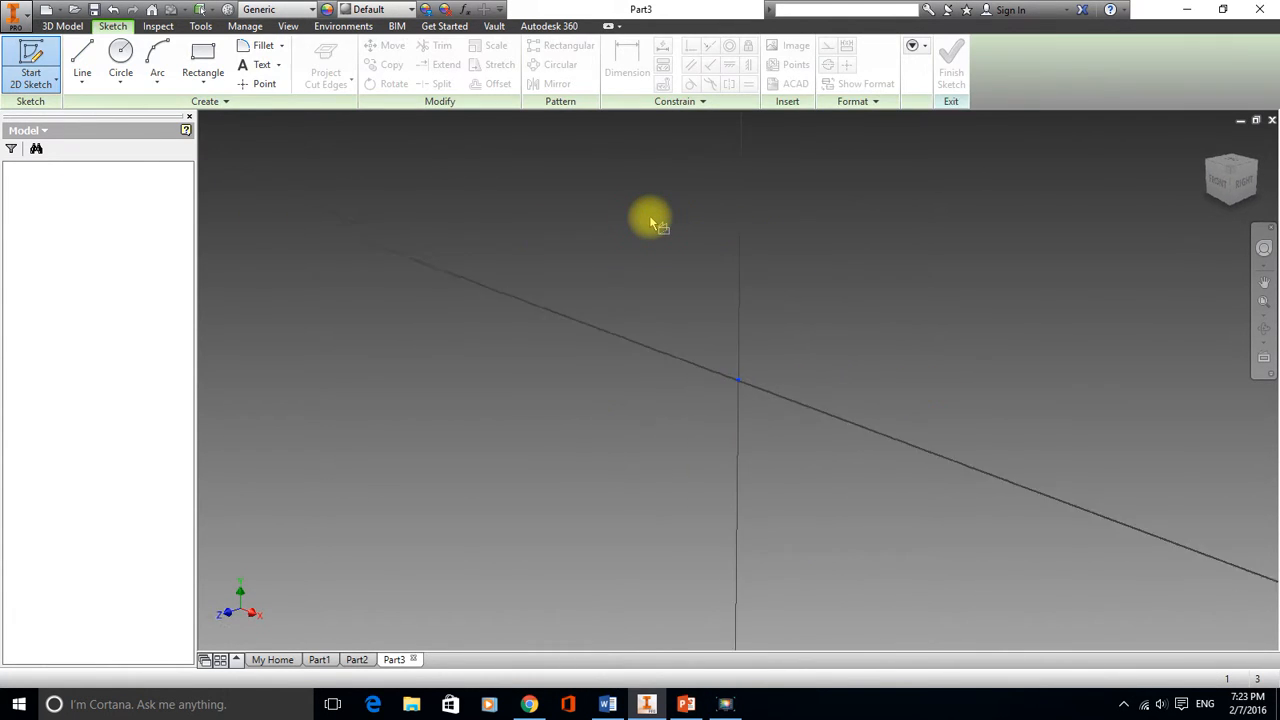
{"action": "mouse_move", "coordinate": [773, 340]}
{"action": "middle_mouse_down"}
{"action": "mouse_move", "coordinate": [700, 351]}
{"action": "mouse_move", "coordinate": [643, 383]}
{"action": "middle_mouse_up"}
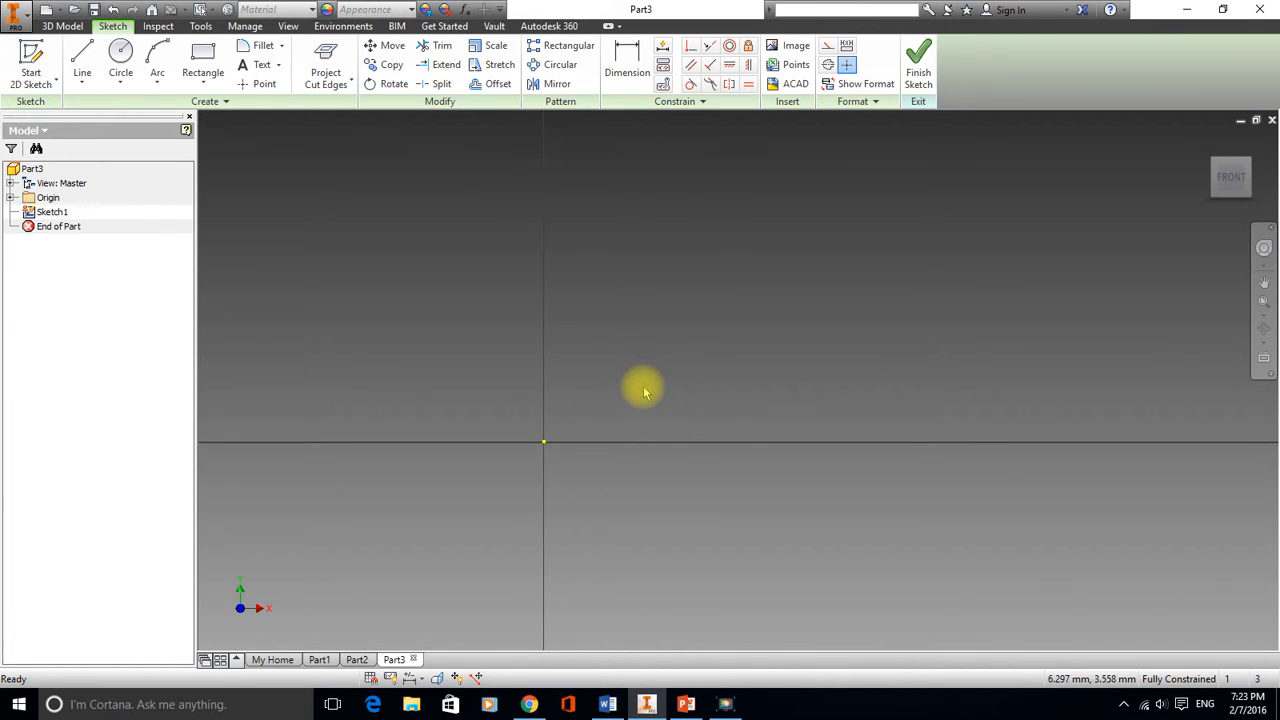
Draw a horizontal centerline 29 mm long starting at the sketch origin
{"action": "left_click", "coordinate": [83, 52]}
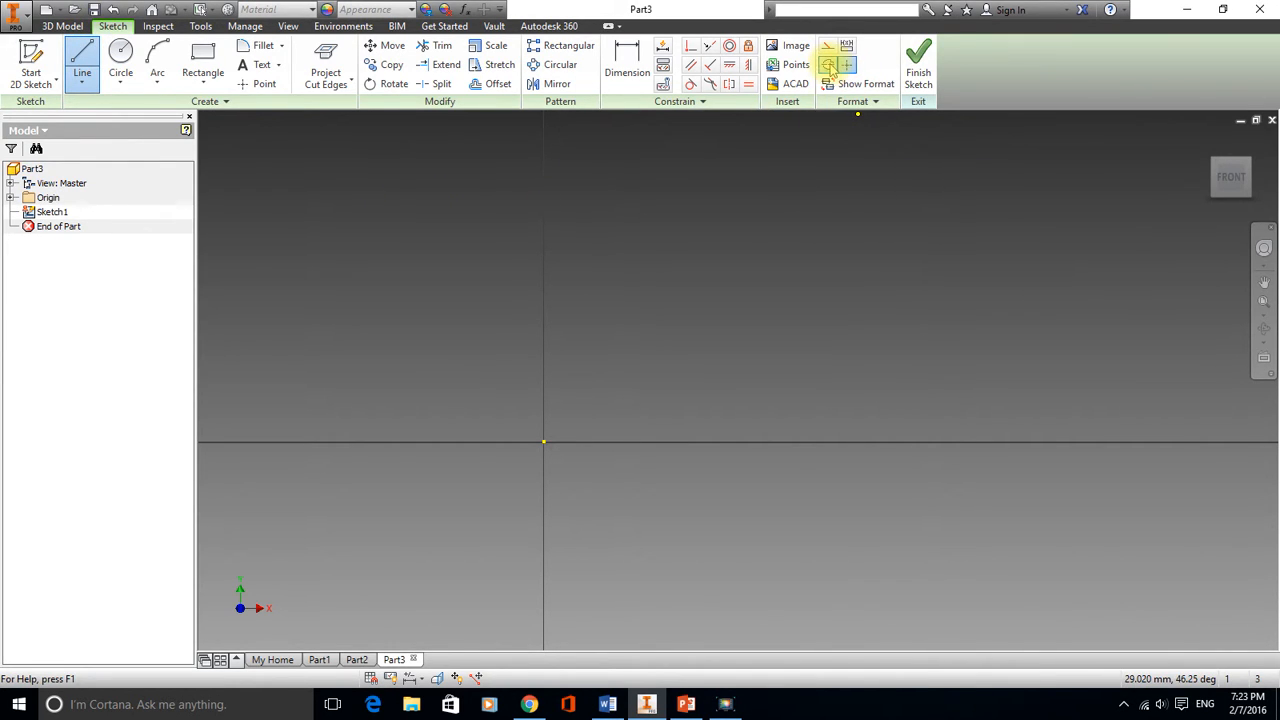
{"action": "left_click", "coordinate": [543, 442]}
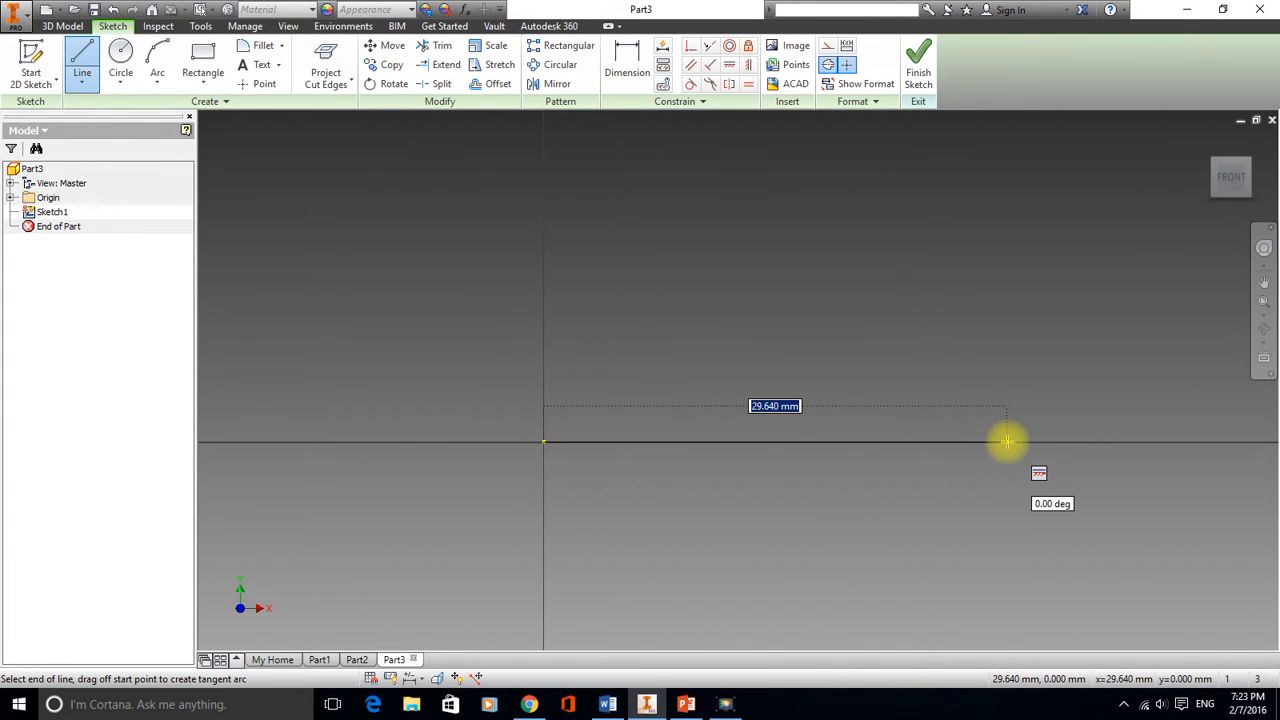
{"action": "type", "text": "29"}
{"action": "key", "text": "Return"}
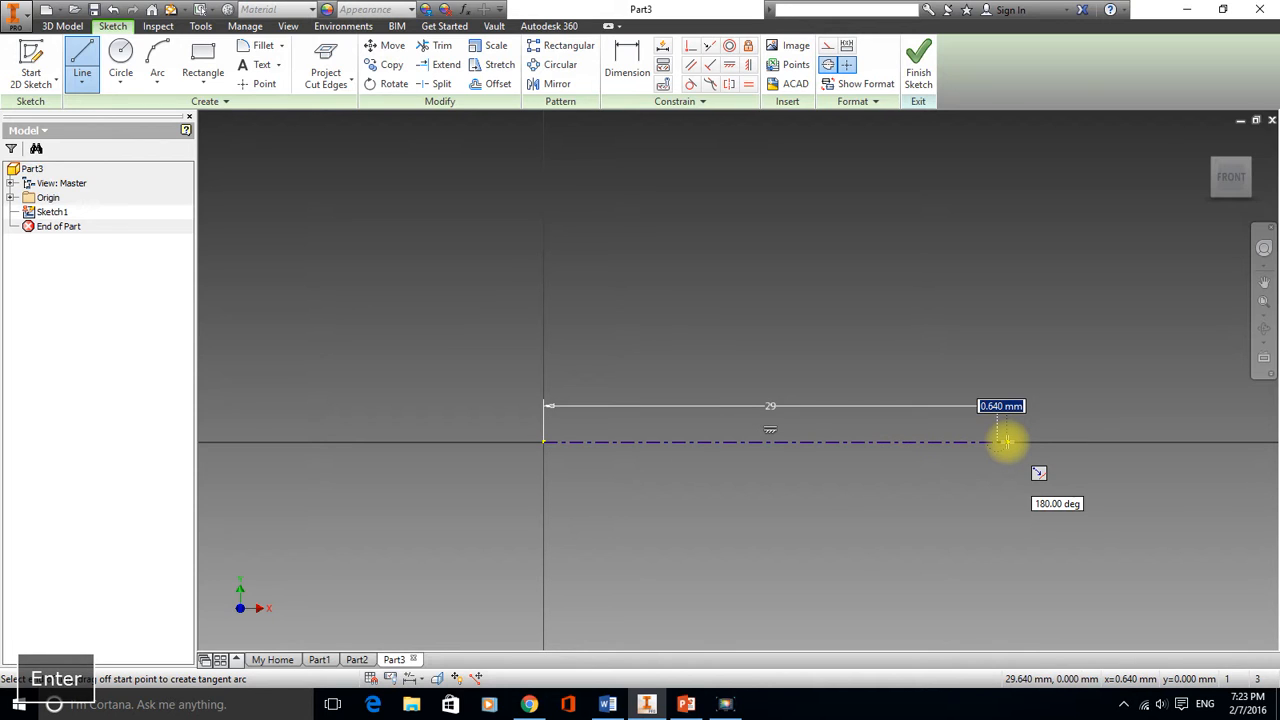
{"action": "right_click", "coordinate": [1030, 441]}
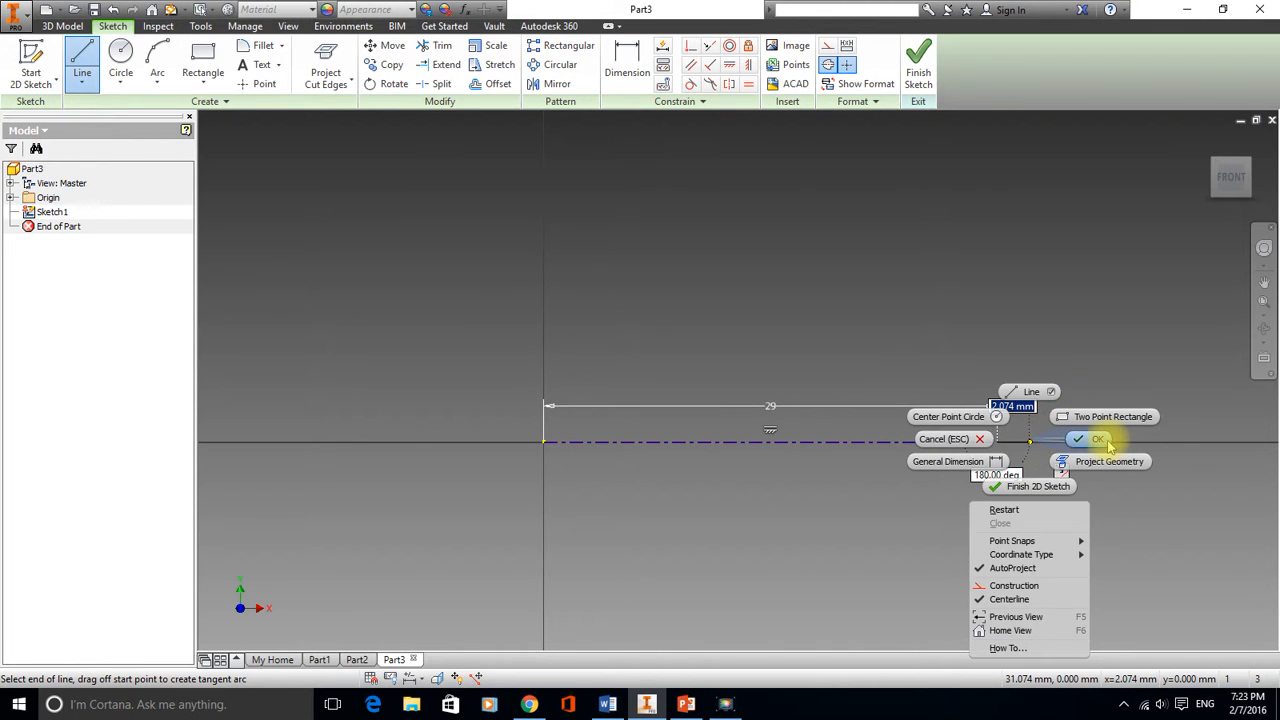
{"action": "left_click", "coordinate": [1097, 439]}
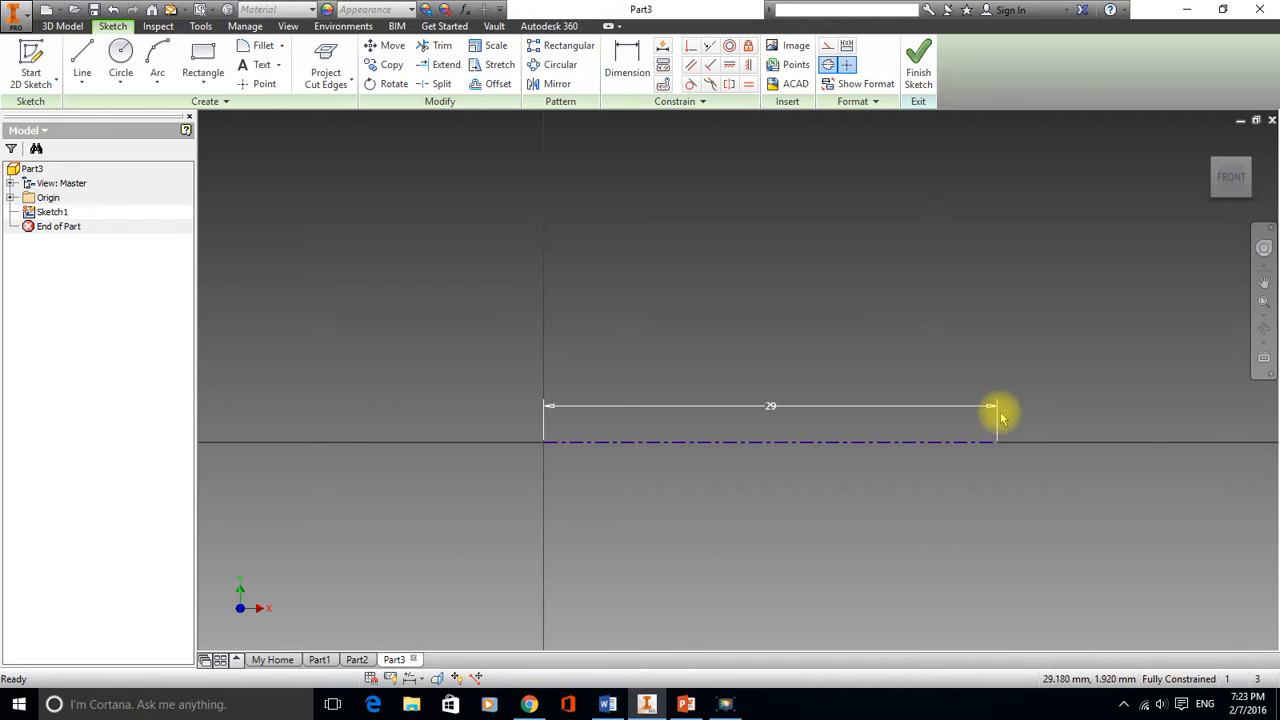
Draw a vertical centerline passing through the sketch origin
{"action": "left_click", "coordinate": [82, 58]}
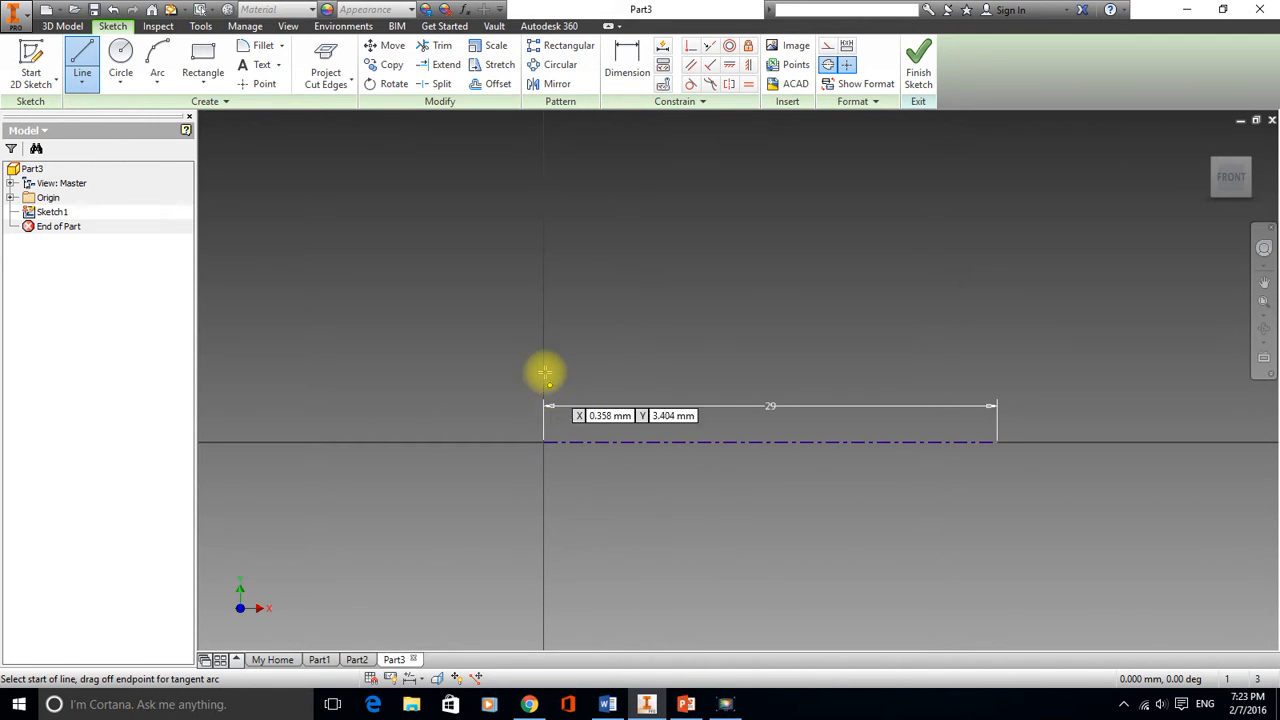
{"action": "left_click", "coordinate": [542, 287]}
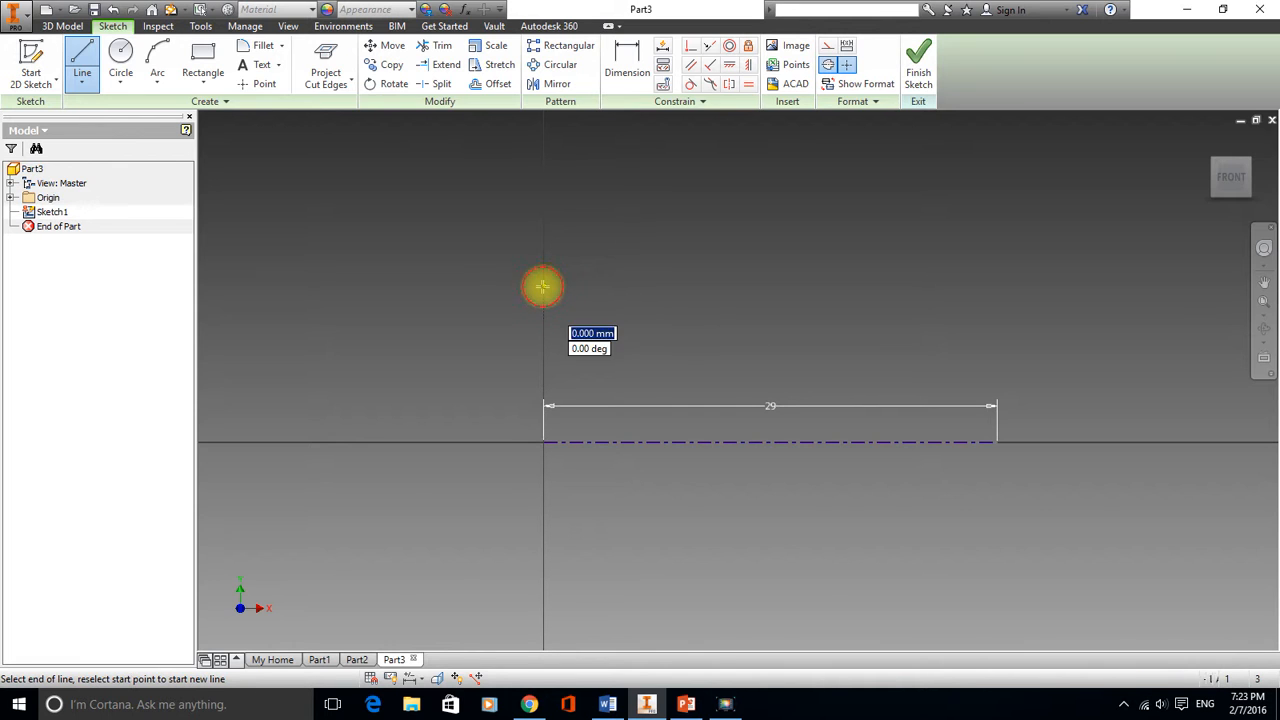
{"action": "left_click", "coordinate": [542, 581]}
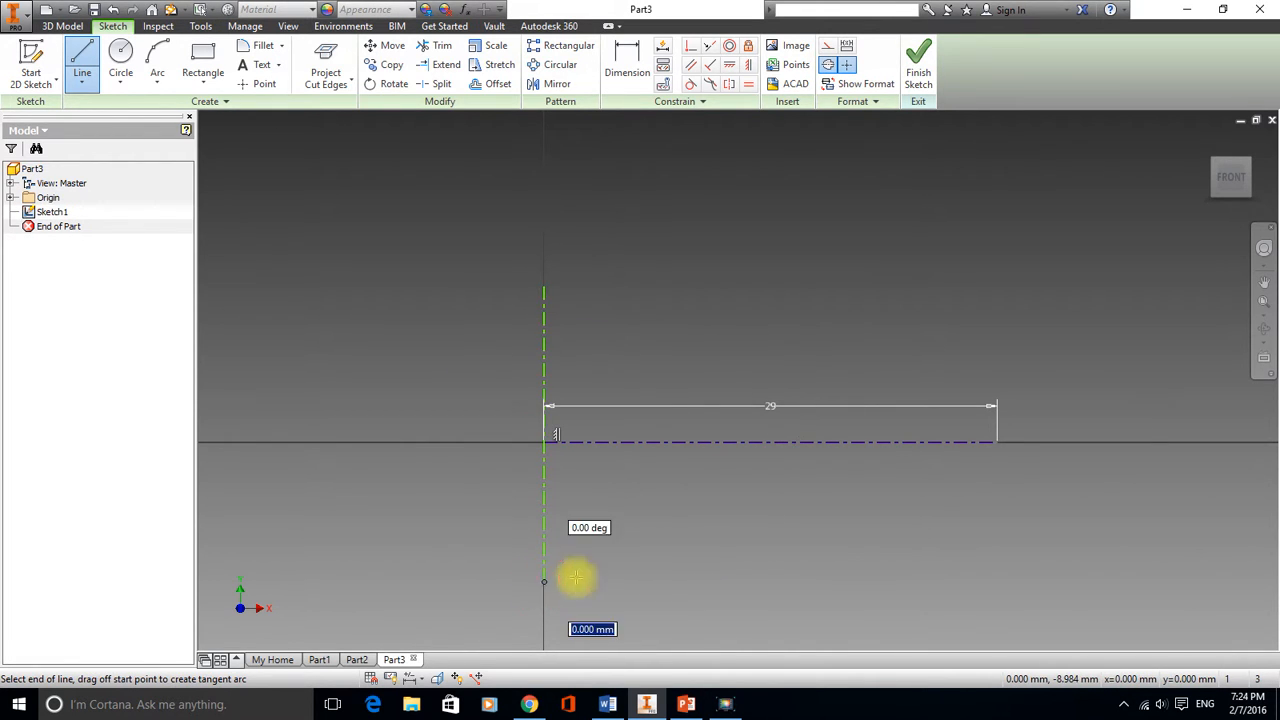
{"action": "right_click", "coordinate": [775, 487]}
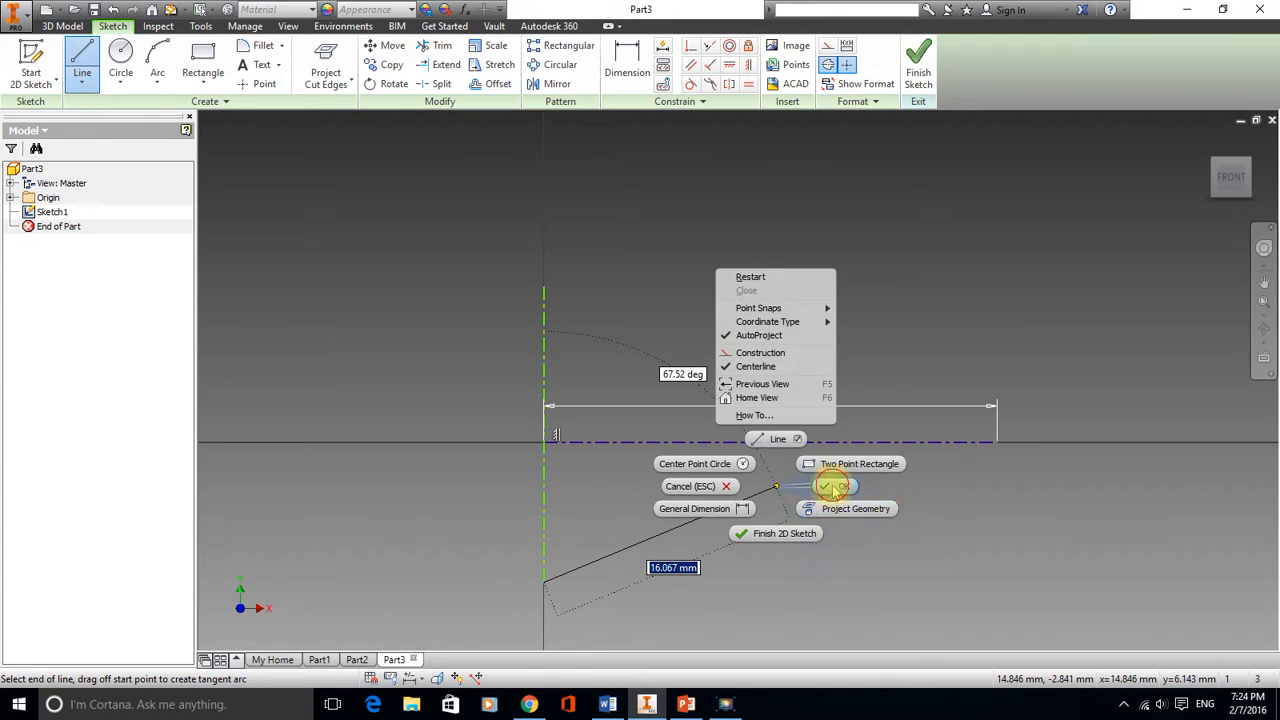
{"action": "left_click", "coordinate": [831, 486]}
Draw a second vertical centerline through the right end of the horizontal centerline
{"action": "left_click", "coordinate": [84, 58]}
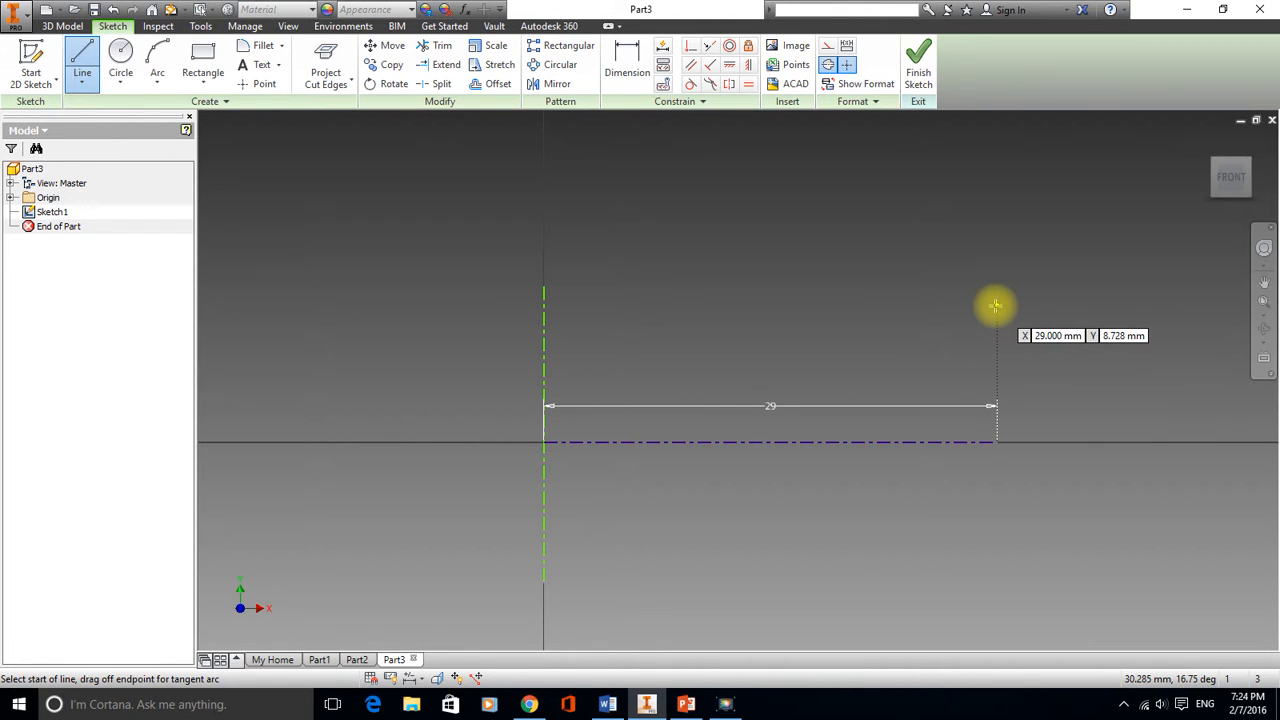
{"action": "left_click", "coordinate": [996, 305]}
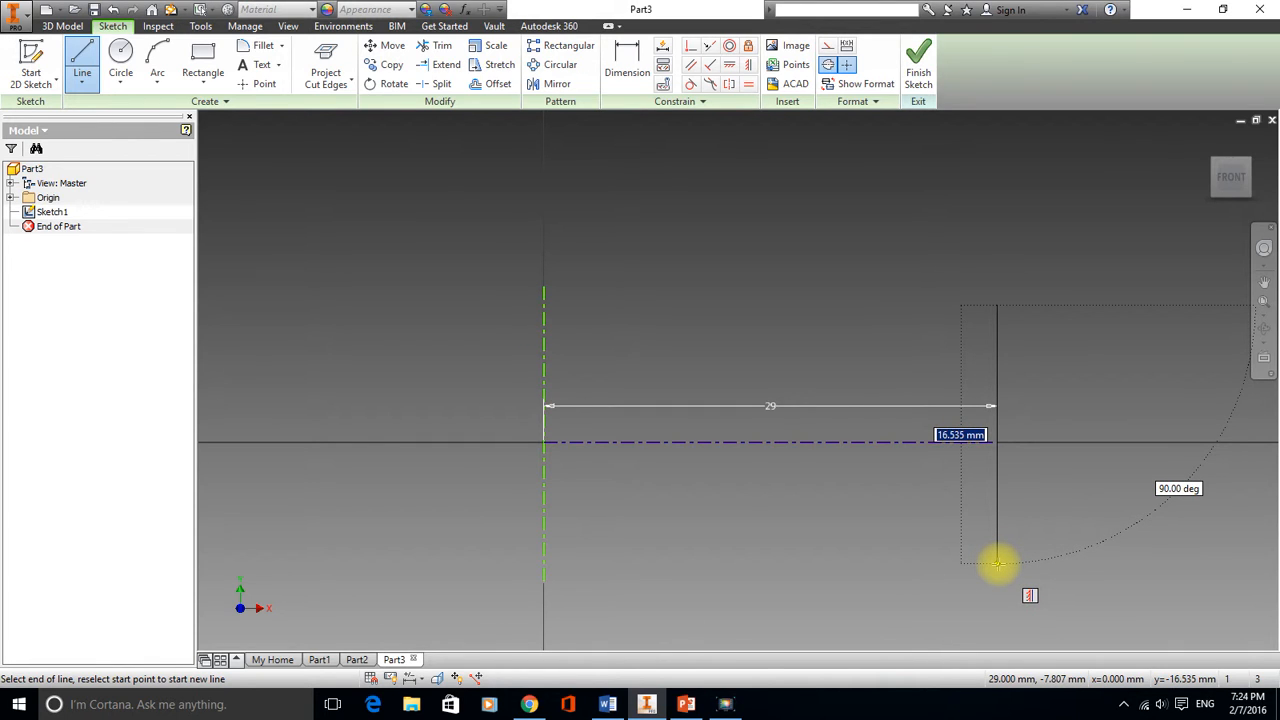
{"action": "left_click", "coordinate": [997, 563]}
{"action": "right_click", "coordinate": [1046, 549]}
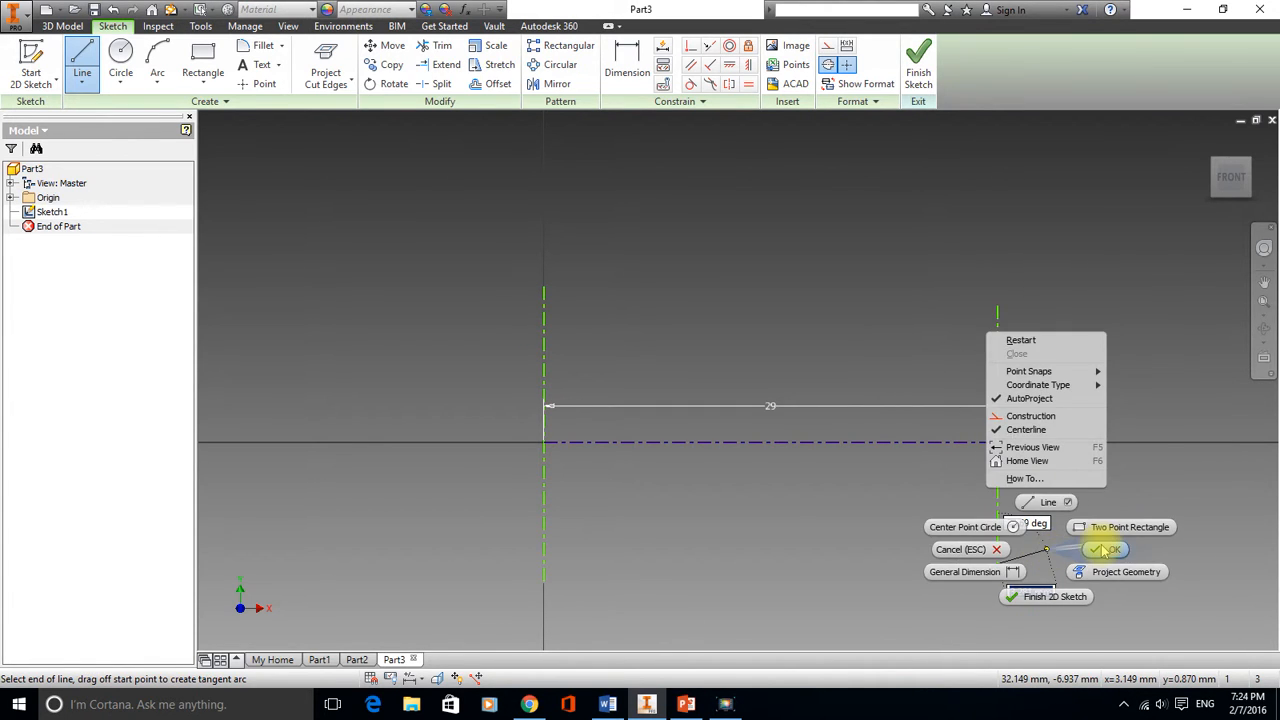
{"action": "left_click", "coordinate": [1105, 549]}
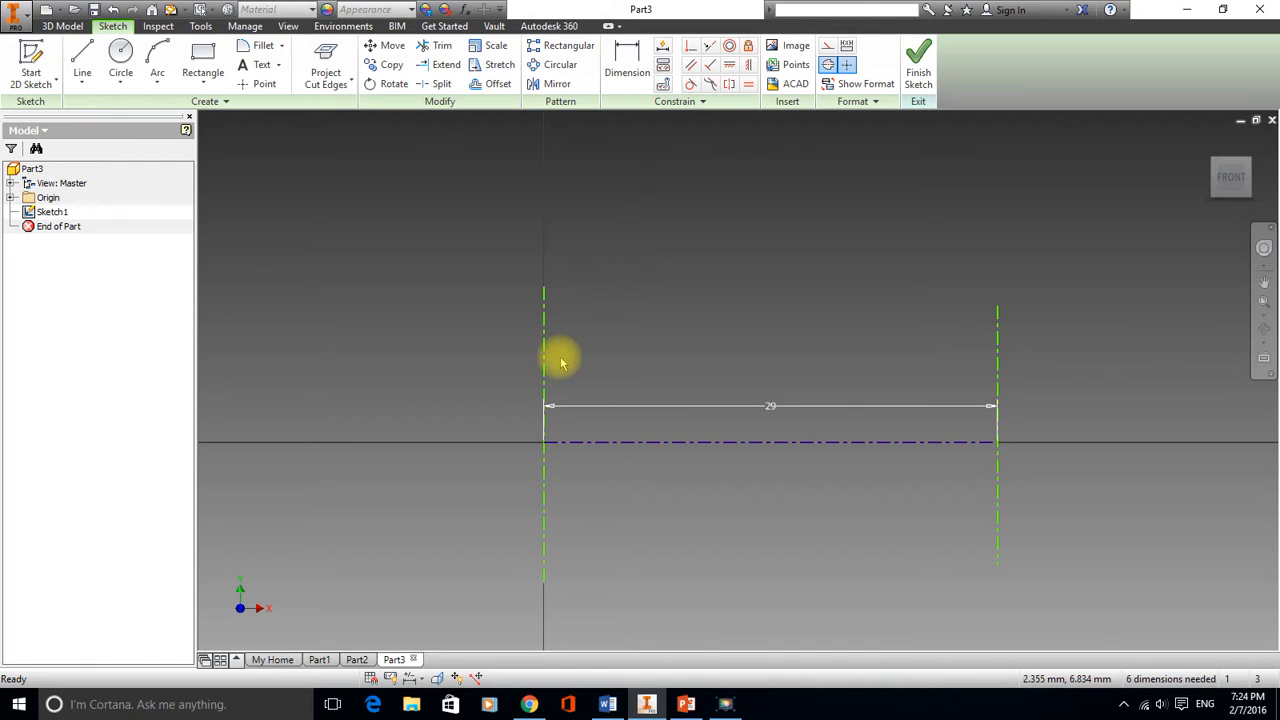
Constrain both vertical centerlines coincident with the horizontal centerline's endpoints using the Coincident constraint
{"action": "left_click_drag", "start_coordinate": [544, 374], "coordinate": [516, 348]}
{"action": "mouse_move", "coordinate": [998, 373]}
{"action": "left_mouse_down"}
{"action": "mouse_move", "coordinate": [1034, 363]}
{"action": "mouse_move", "coordinate": [1014, 378]}
{"action": "left_mouse_up"}
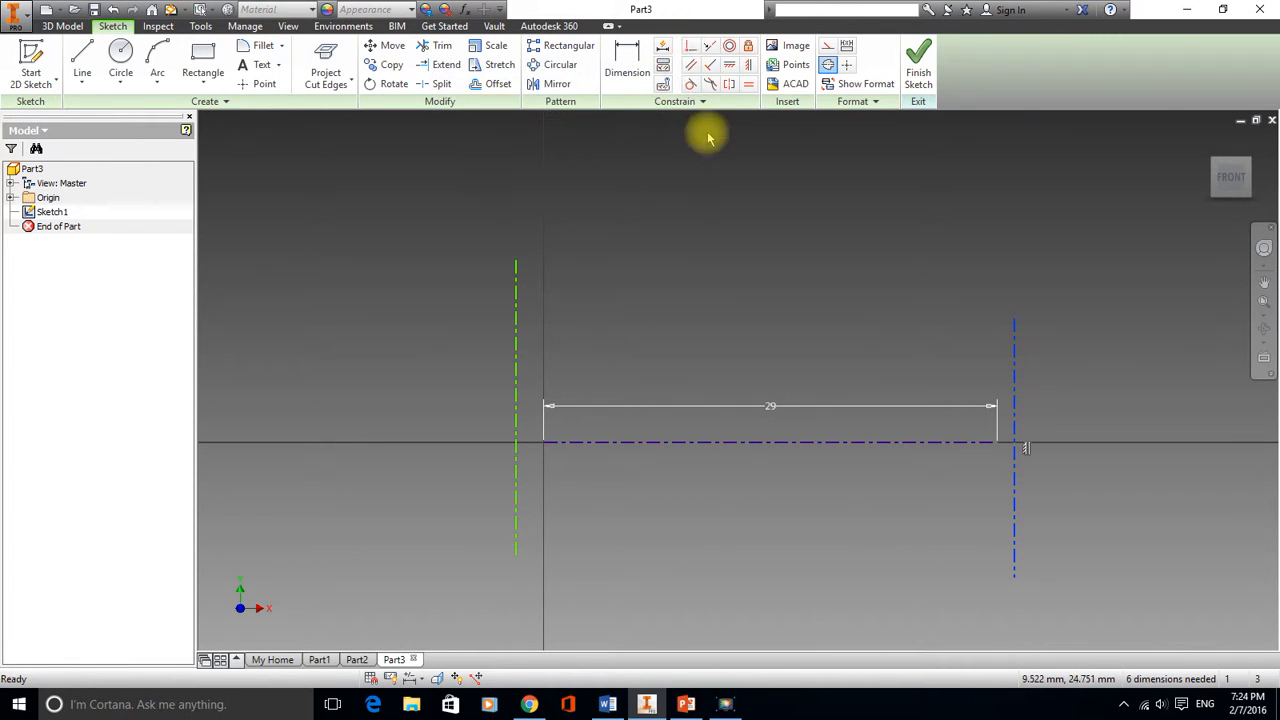
{"action": "left_click", "coordinate": [690, 52]}
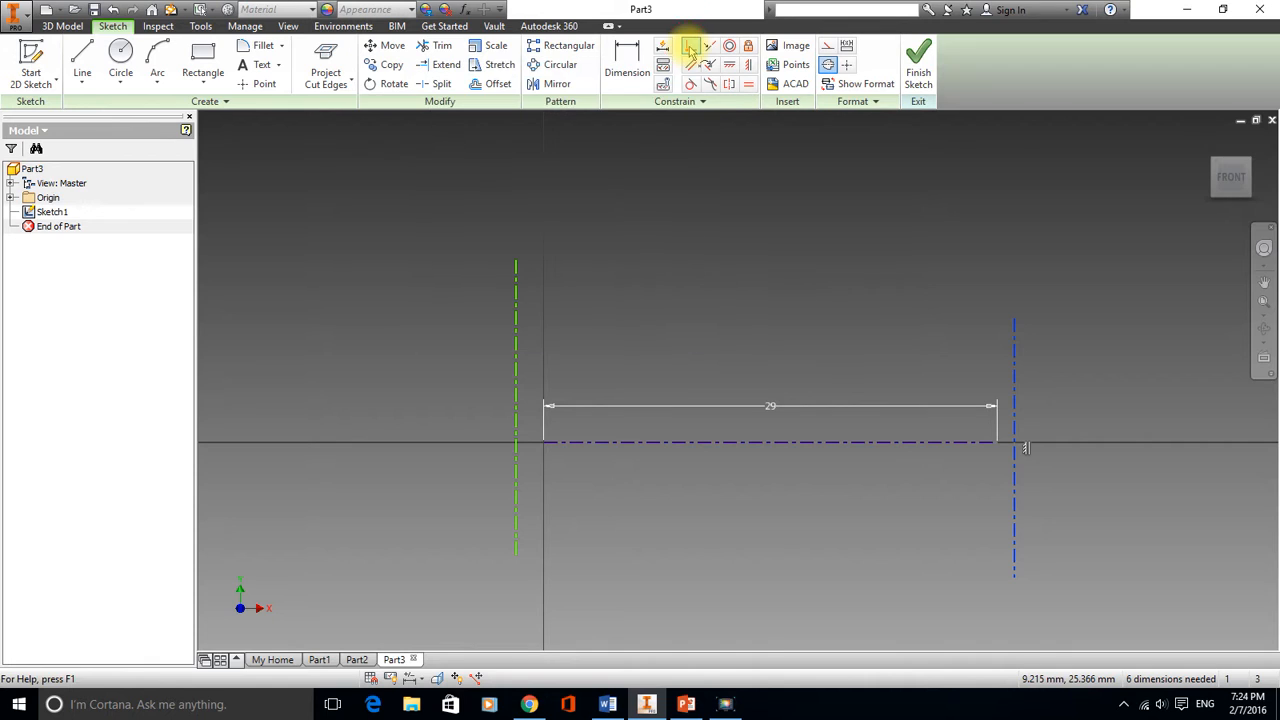
{"action": "left_click", "coordinate": [516, 411]}
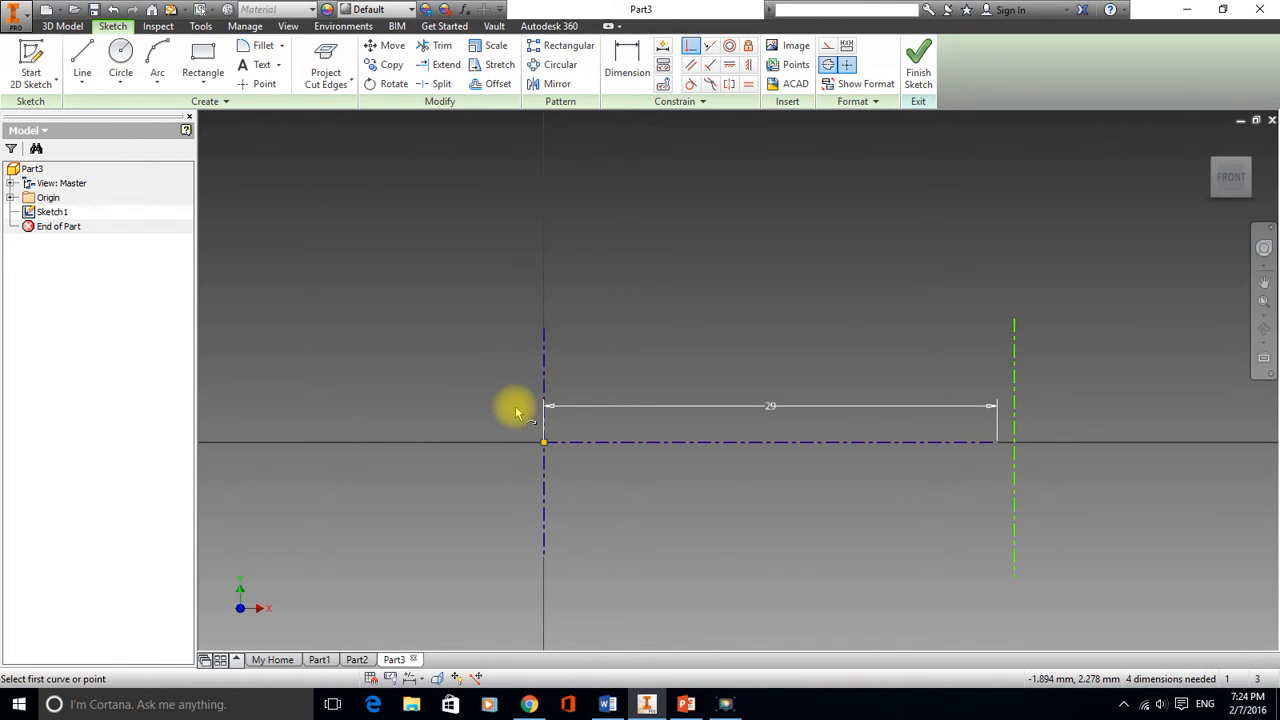
{"action": "left_click", "coordinate": [997, 443]}
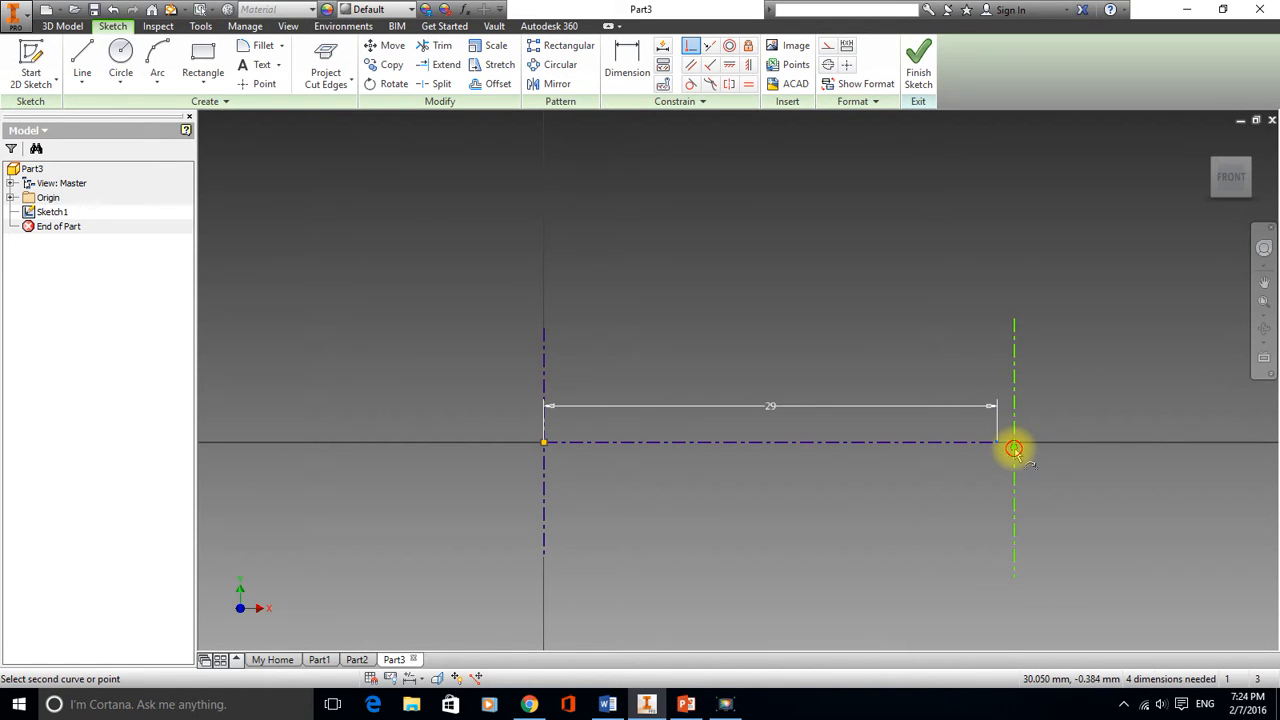
Dimension the right vertical centerline's length as 25 mm
{"action": "left_click", "coordinate": [631, 55]}
{"action": "left_click", "coordinate": [996, 378]}
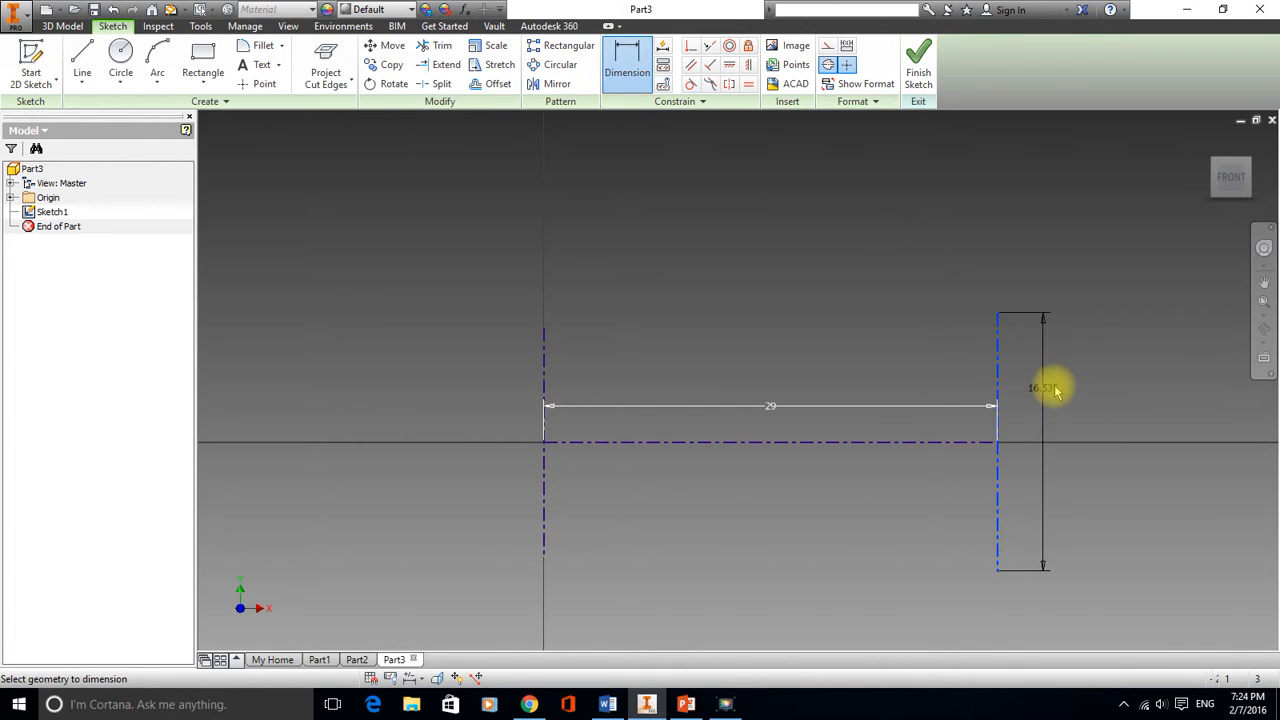
{"action": "left_click", "coordinate": [1066, 396]}
{"action": "type", "text": "25"}
{"action": "key", "text": "Return"}
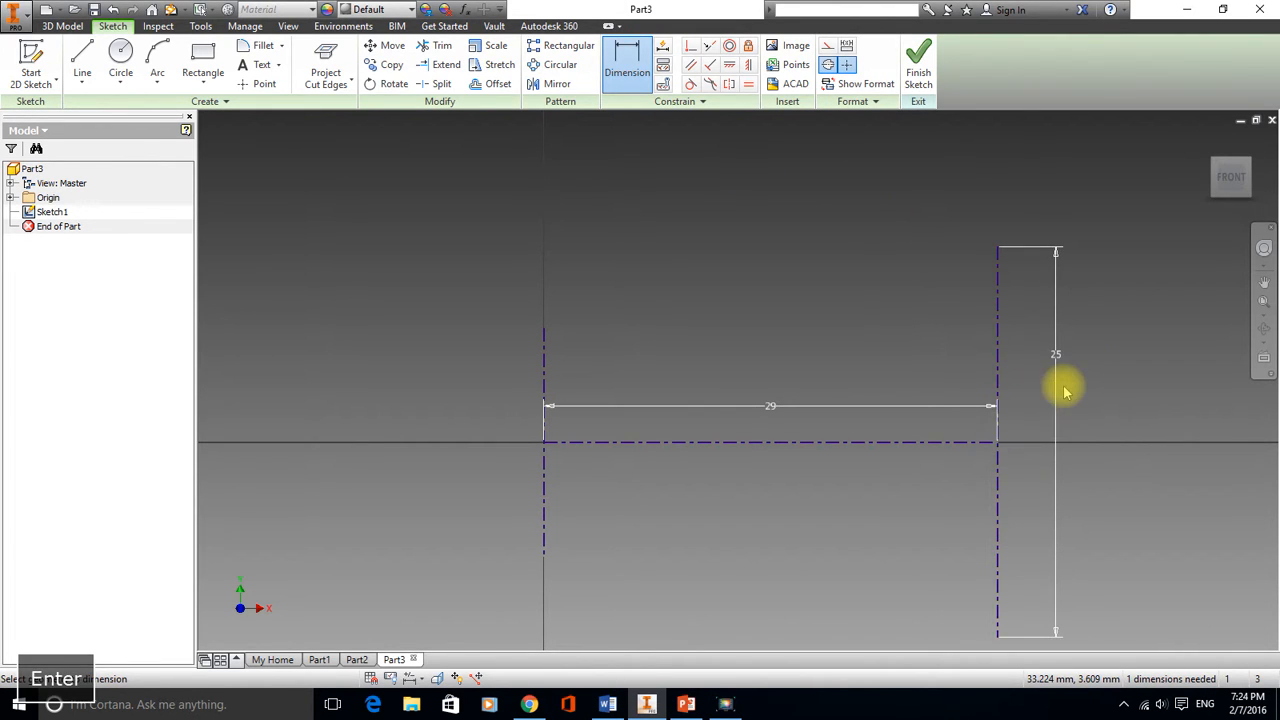
Dimension the left vertical centerline's length as 30 mm
{"action": "left_click", "coordinate": [545, 375]}
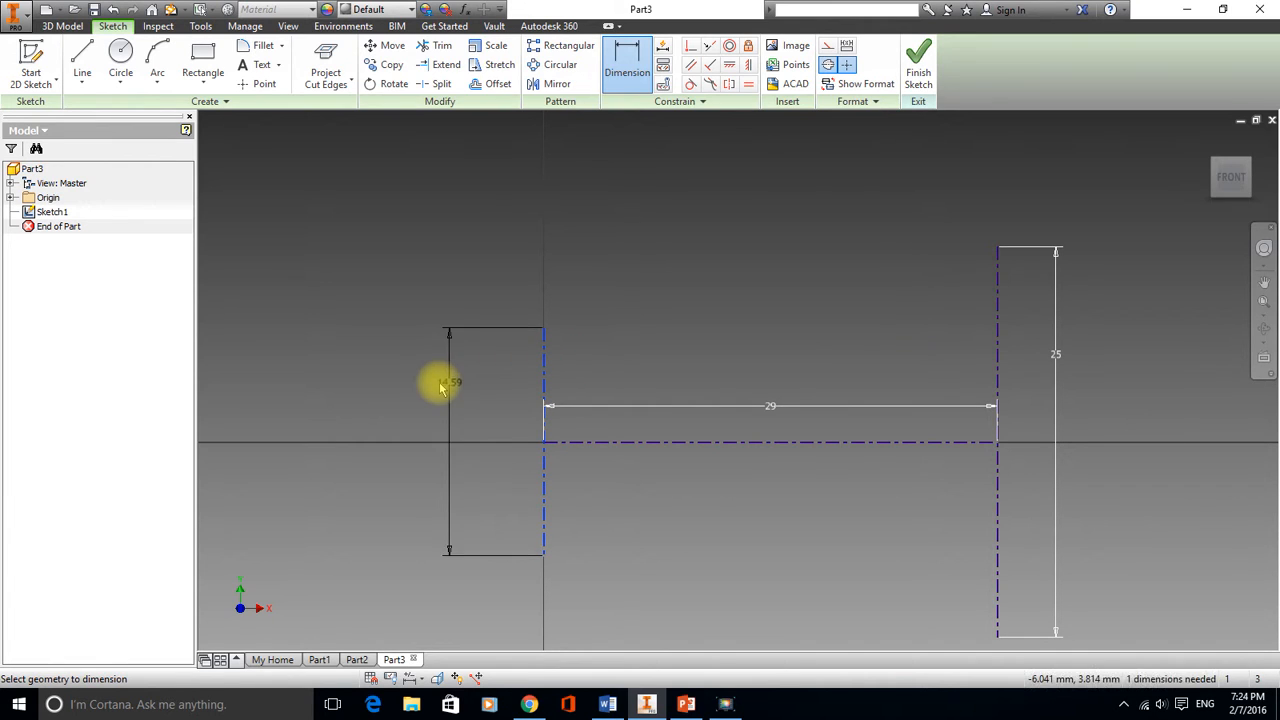
{"action": "left_click", "coordinate": [447, 395]}
{"action": "type", "text": "30"}
{"action": "key", "text": "Return"}
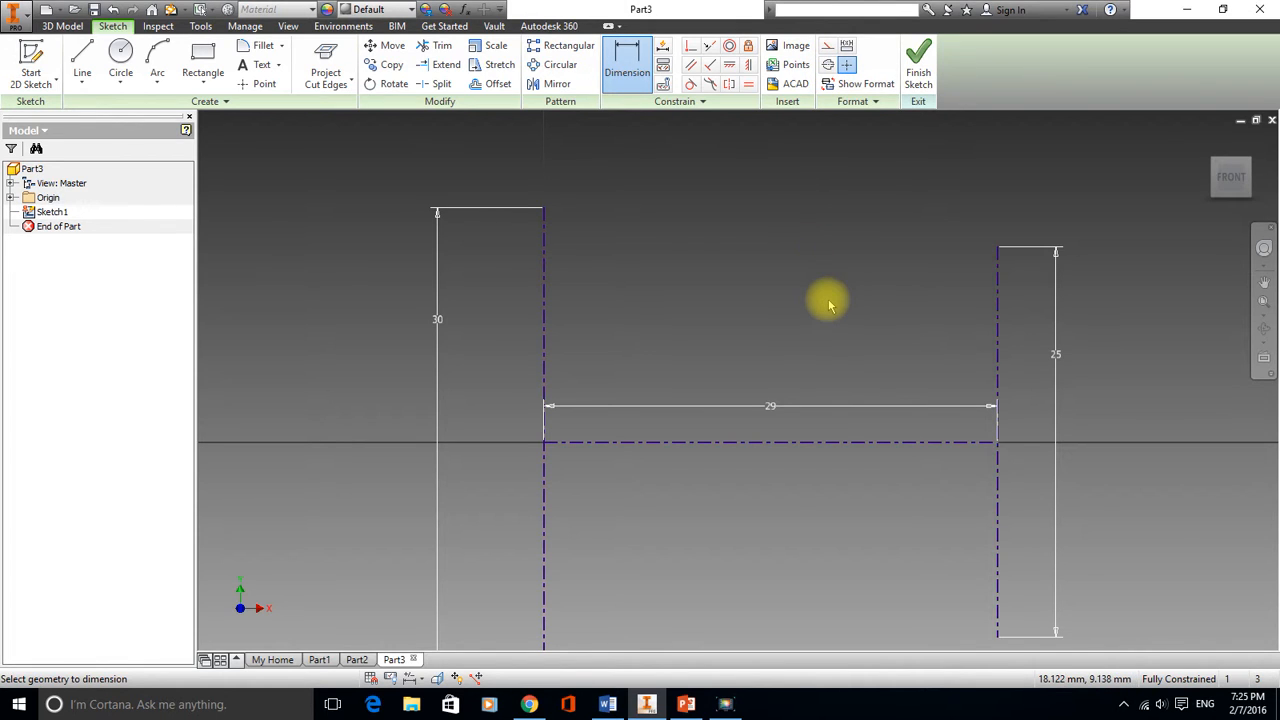
Draw a 16 mm diameter circle at the left centerline intersection and a 6 mm circle at the right intersection
{"action": "scroll", "coordinate": [805, 303], "scroll_direction": "down", "scroll_amount": 5}
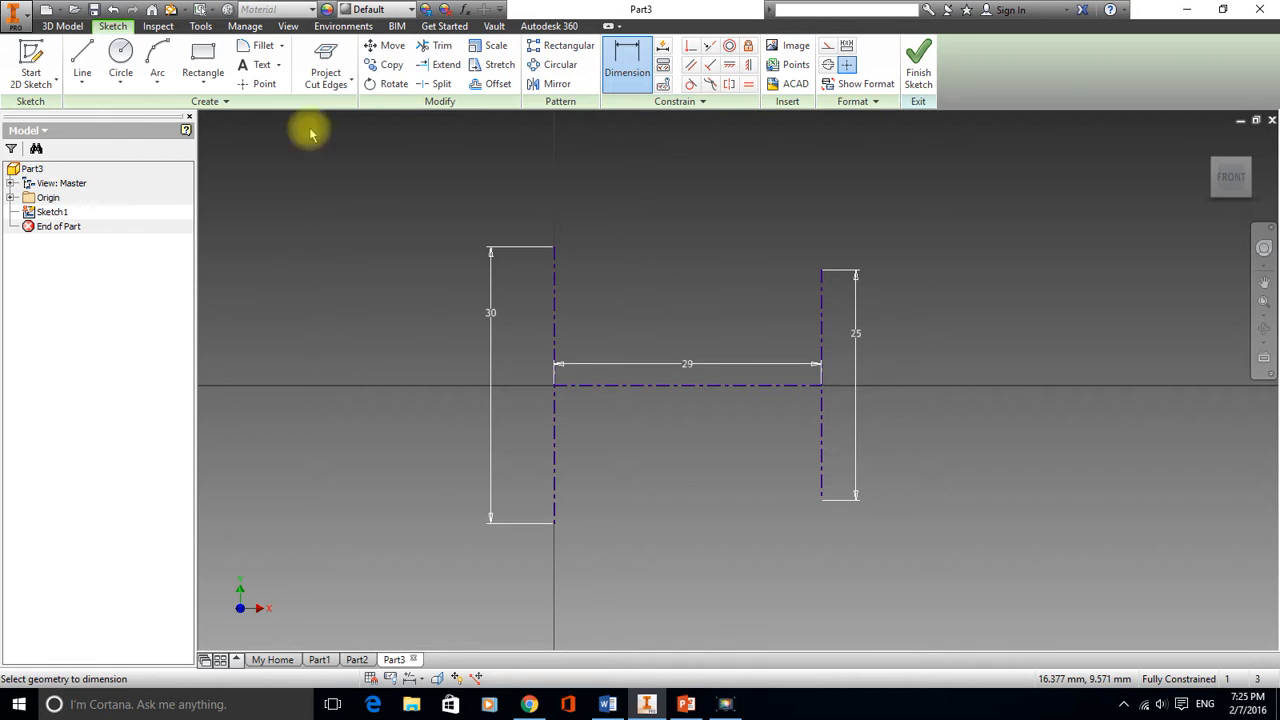
{"action": "left_click", "coordinate": [119, 53]}
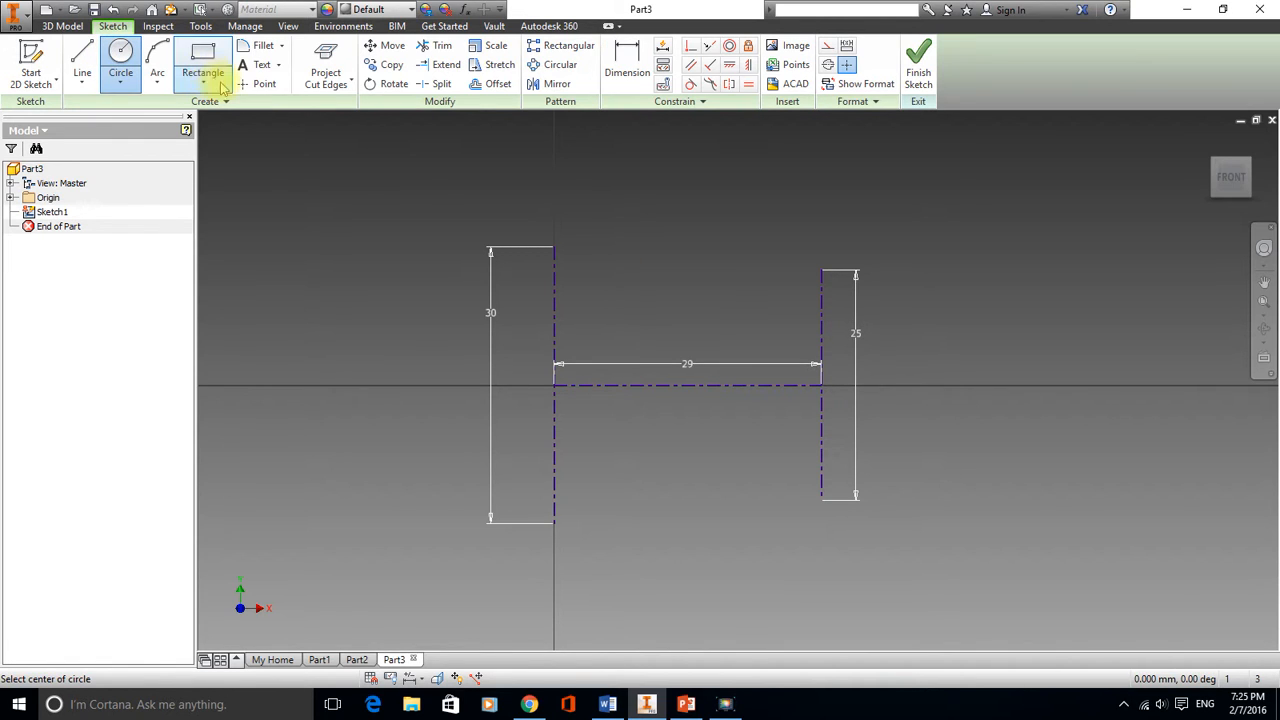
{"action": "left_click", "coordinate": [555, 386]}
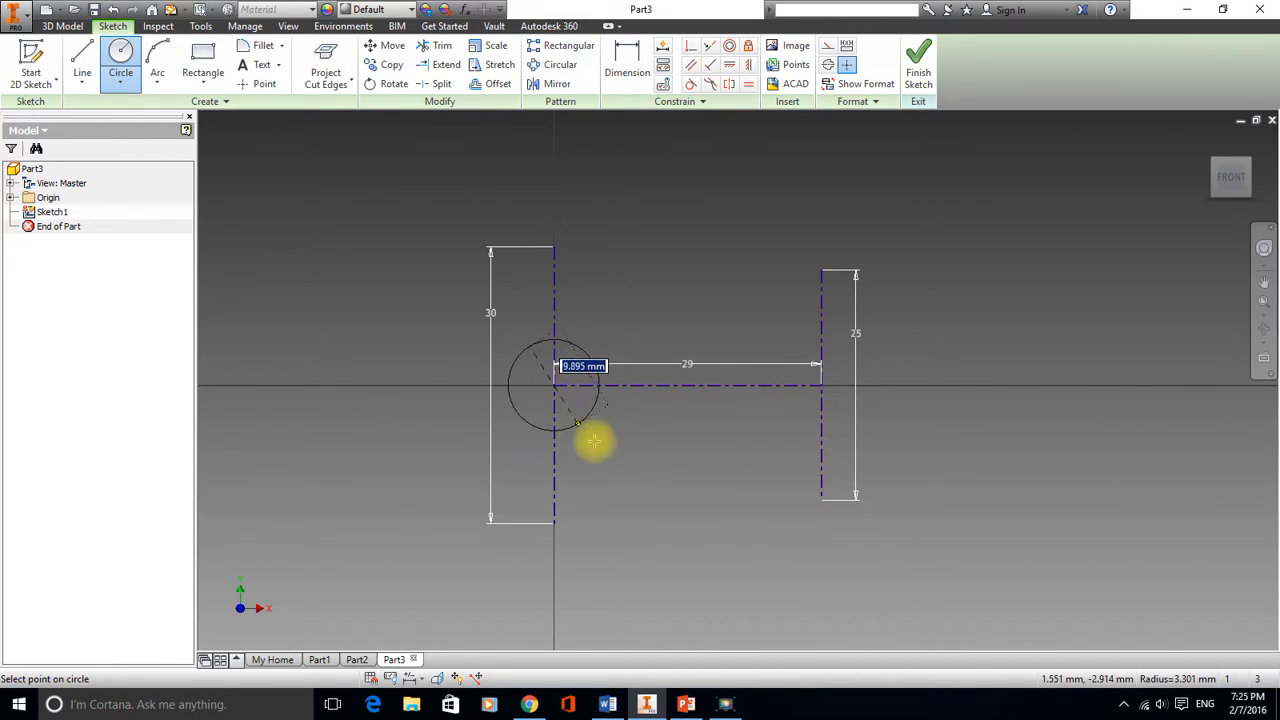
{"action": "type", "text": "16"}
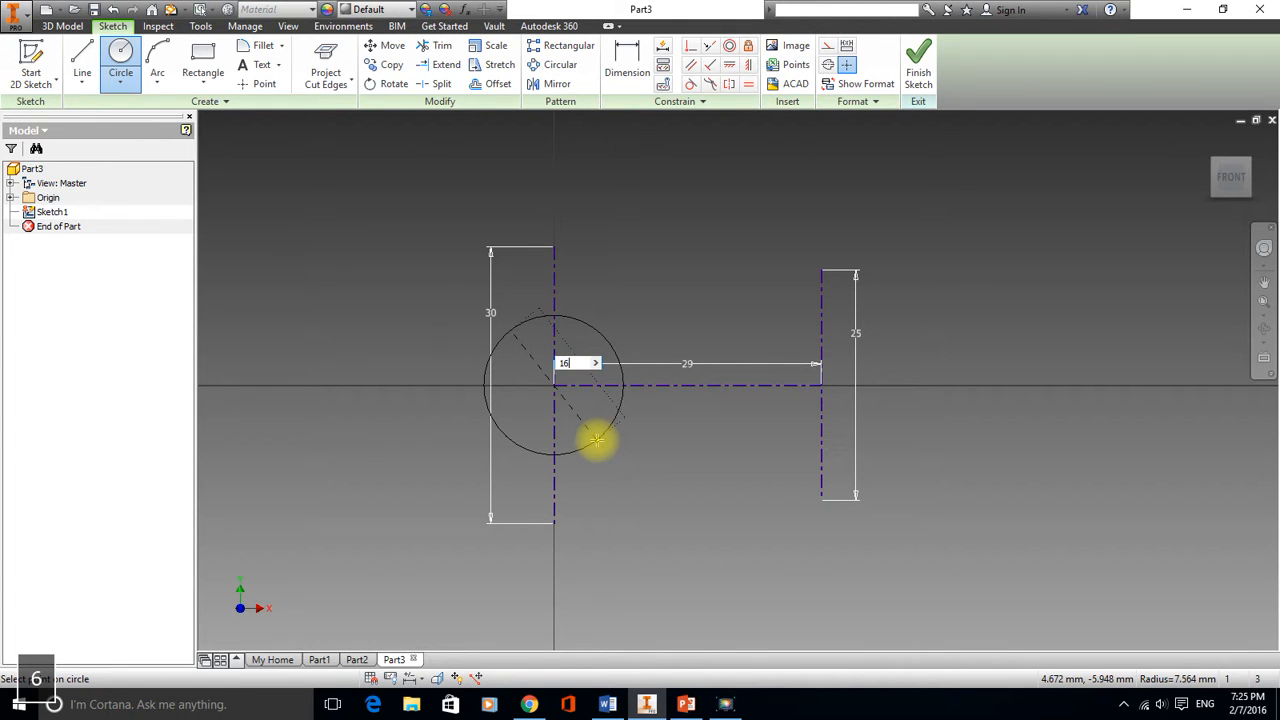
{"action": "key", "text": "Return"}
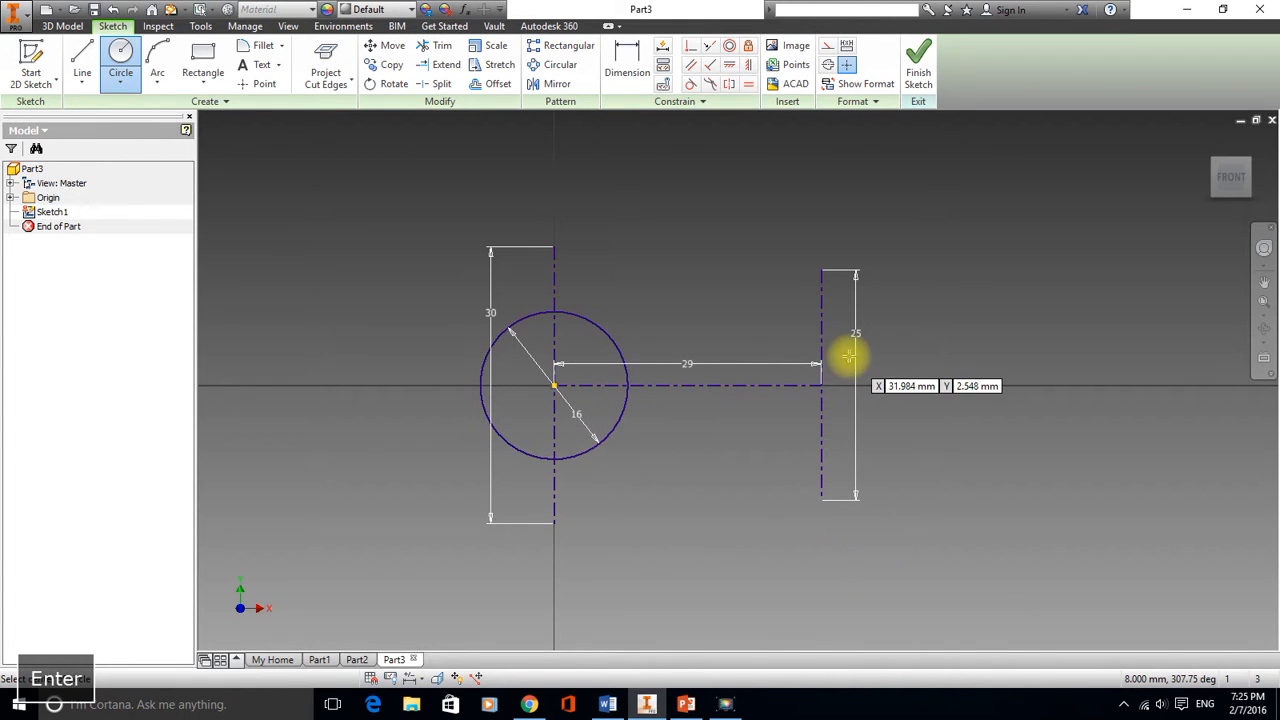
{"action": "left_click", "coordinate": [822, 386]}
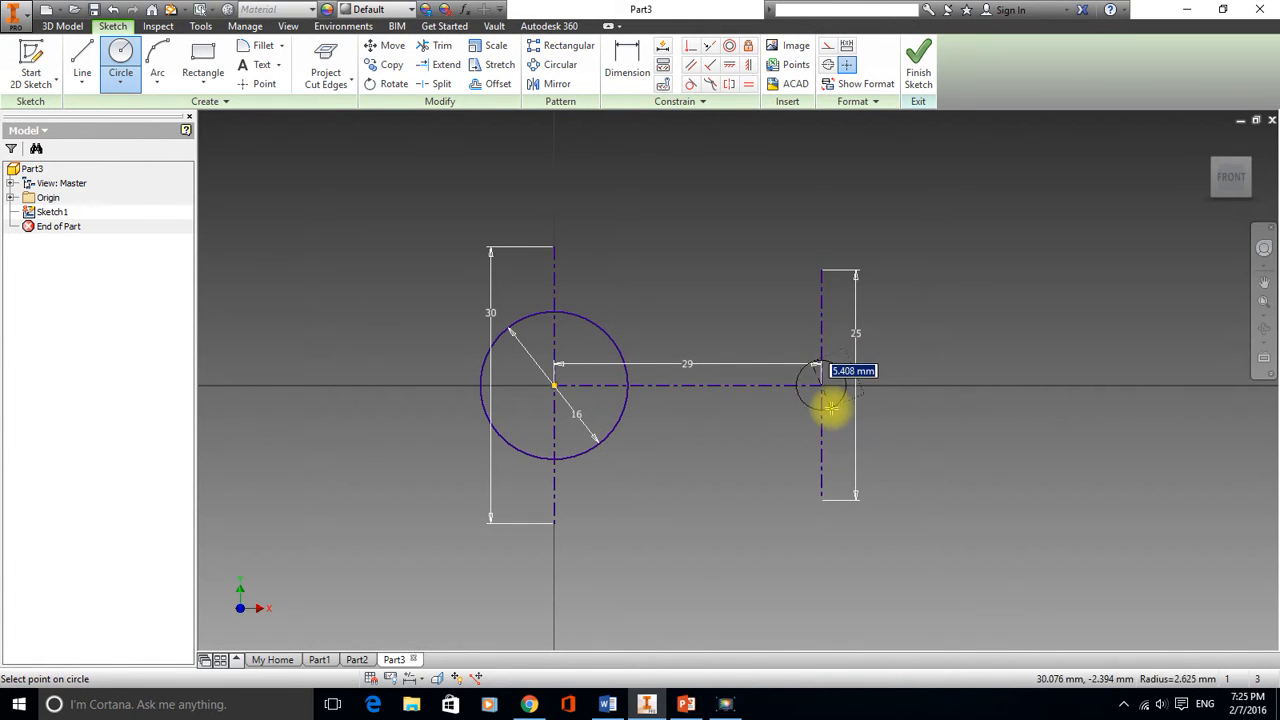
{"action": "type", "text": "6"}
{"action": "key", "text": "Return"}
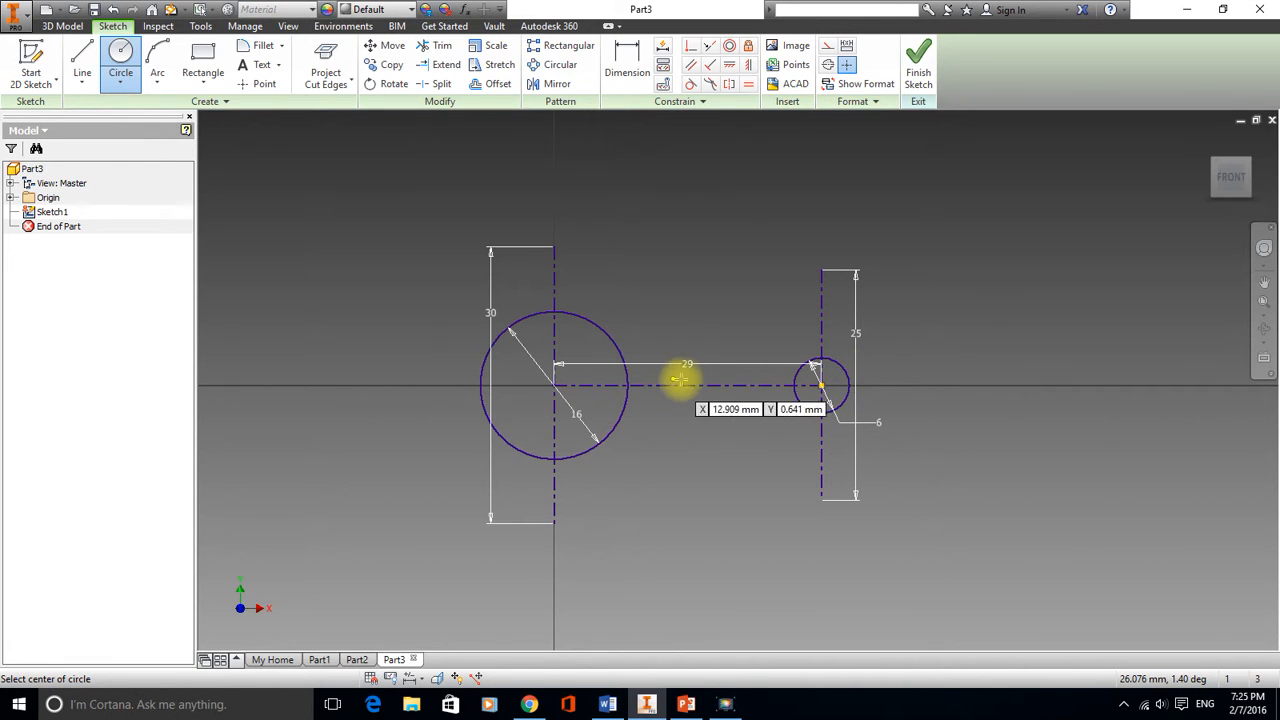
Switch to the PowerPoint presentation to review the LINK drawing's dimensions, then return to the sketch
{"action": "left_click", "coordinate": [687, 705]}
{"action": "left_click", "coordinate": [118, 188]}
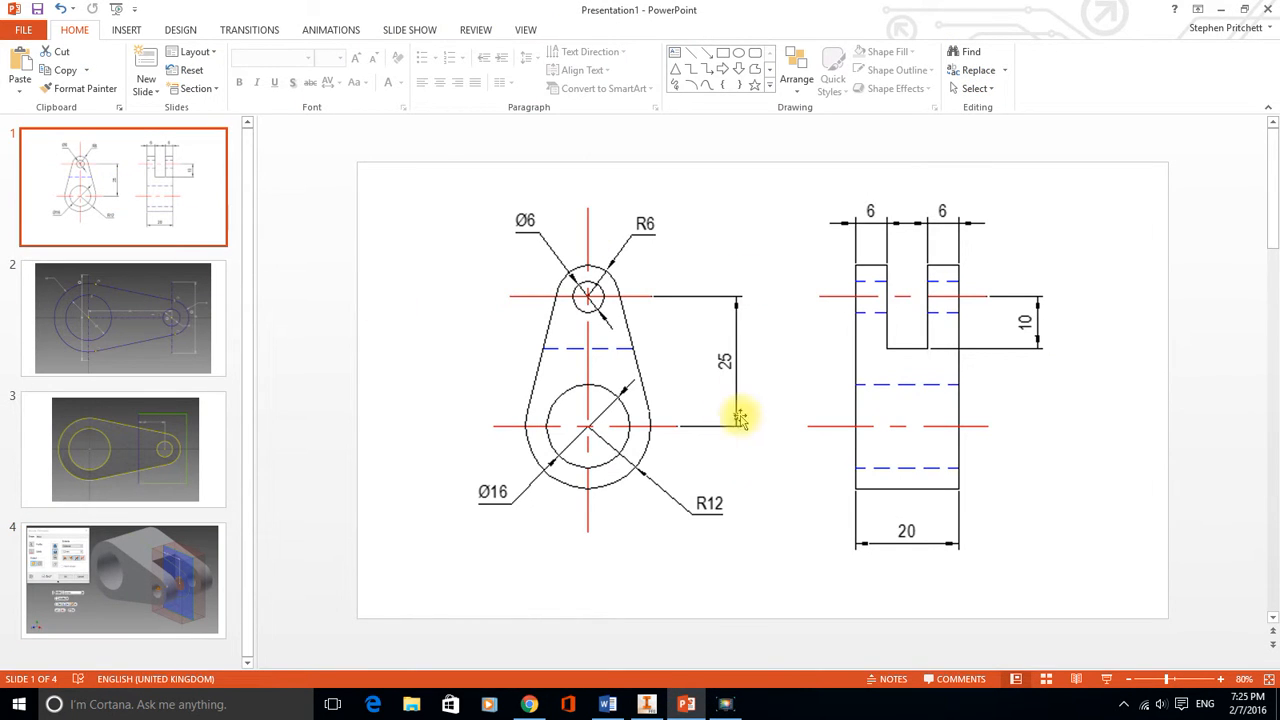
{"action": "left_click", "coordinate": [647, 705]}
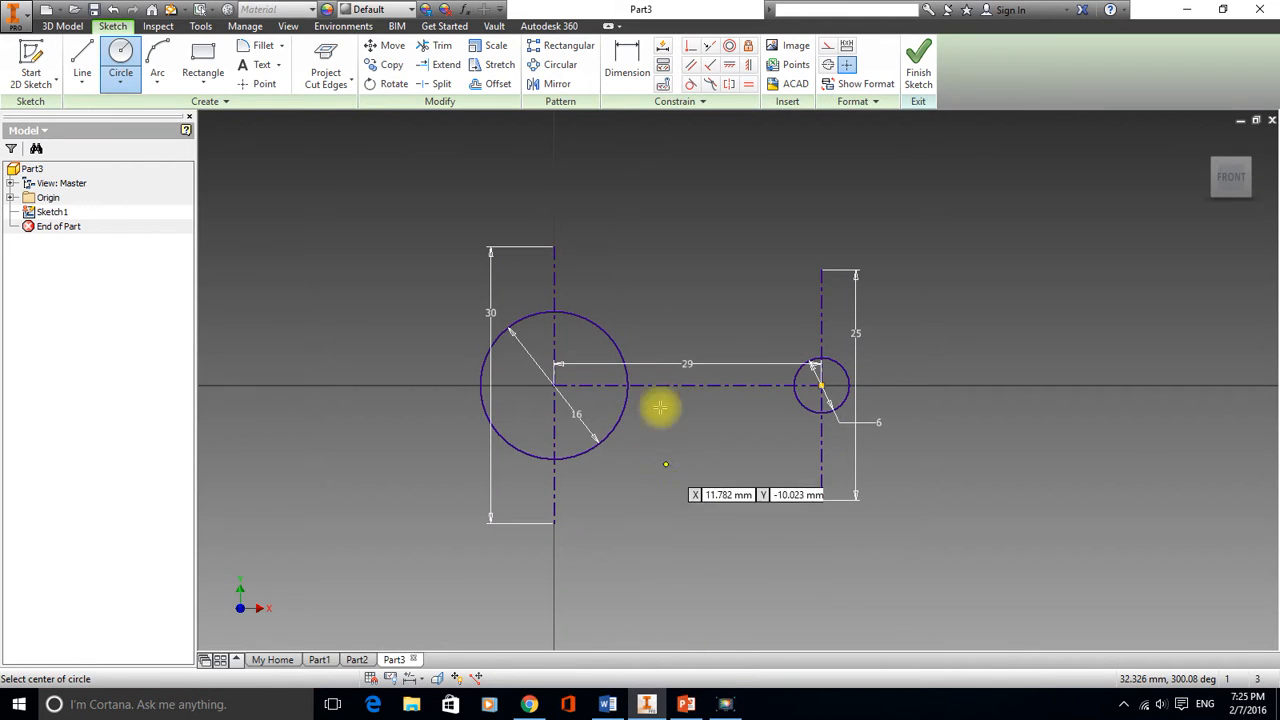
Exit the circle command and set the horizontal centerline's length dimension to 25 mm
{"action": "right_click", "coordinate": [360, 241]}
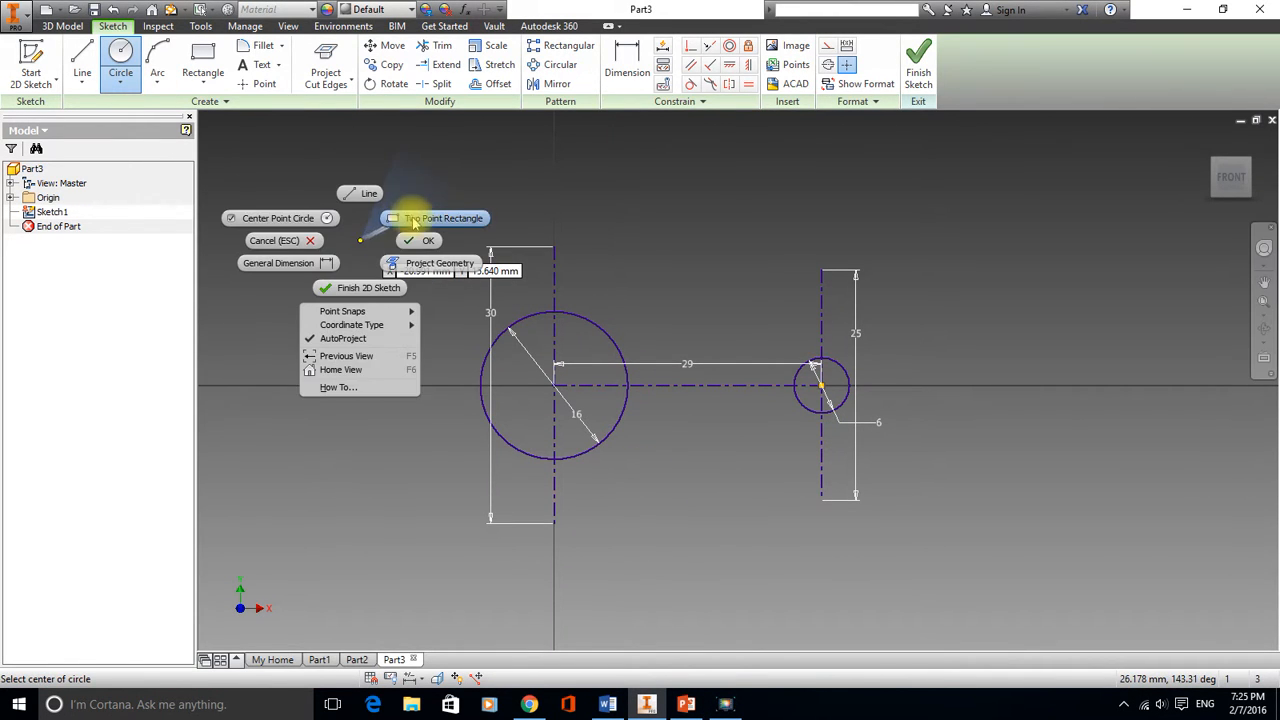
{"action": "left_click", "coordinate": [421, 243]}
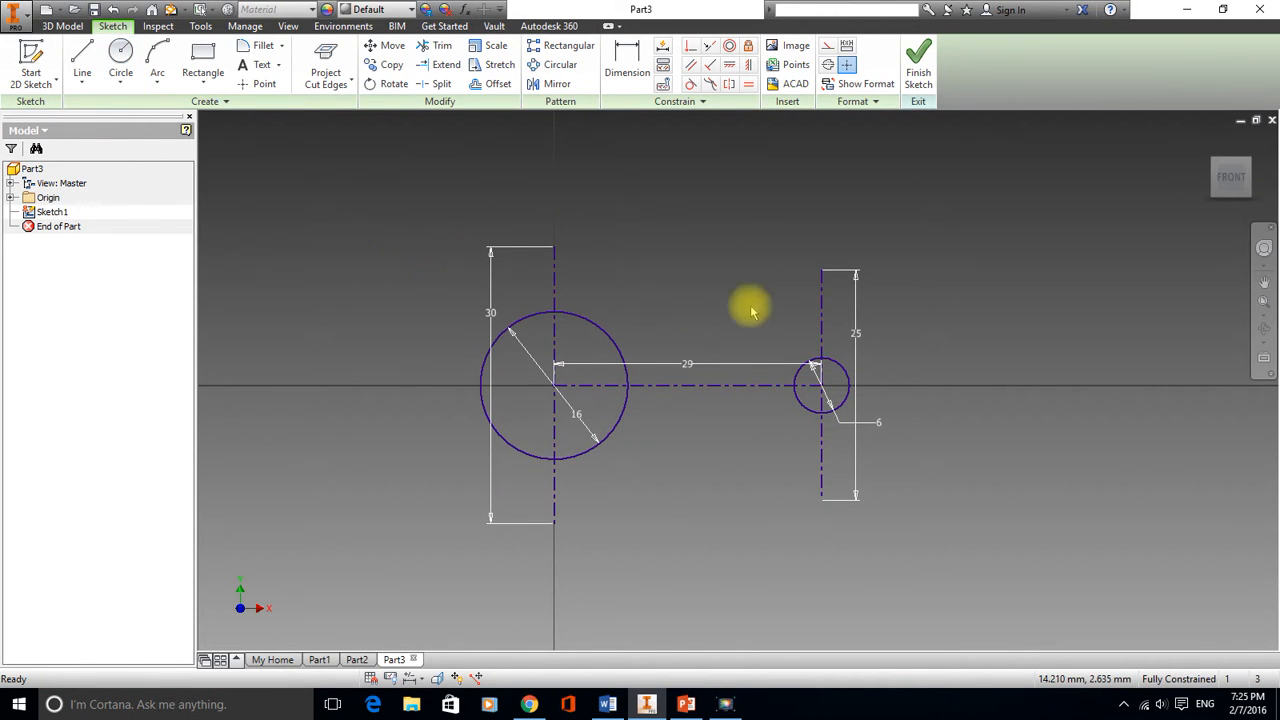
{"action": "double_click", "coordinate": [692, 368]}
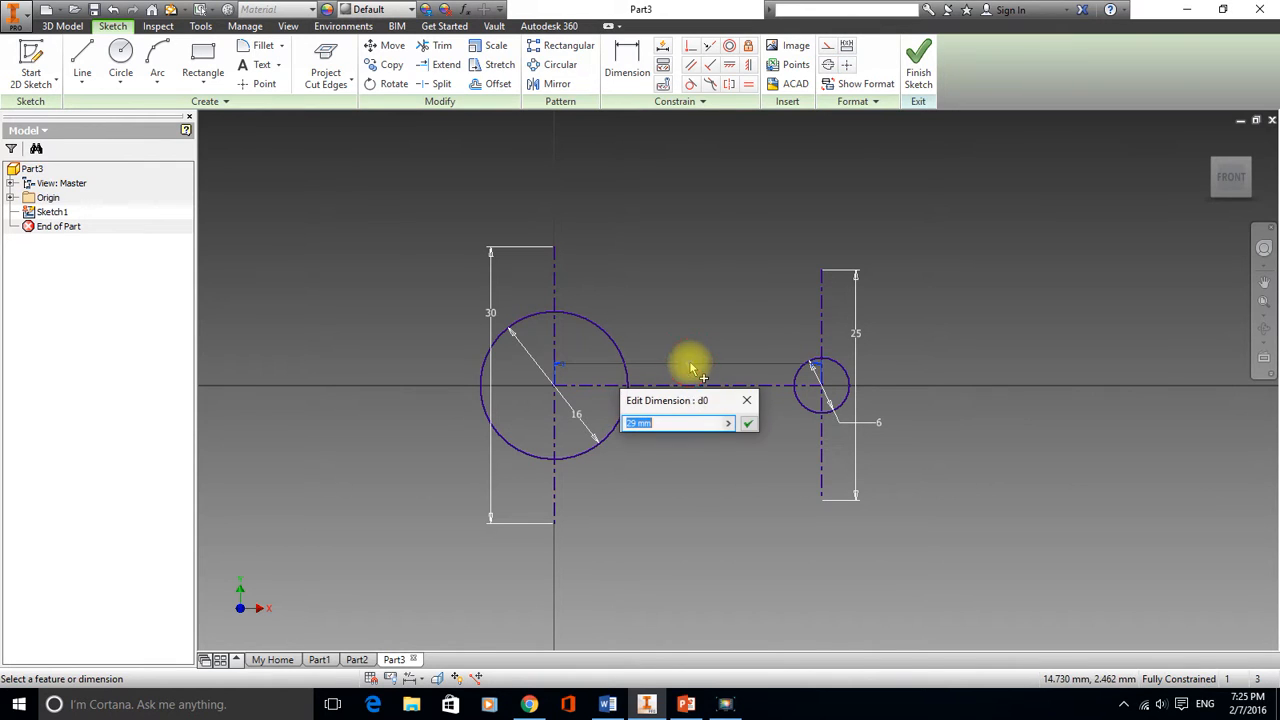
{"action": "type", "text": "25"}
{"action": "key", "text": "Return"}
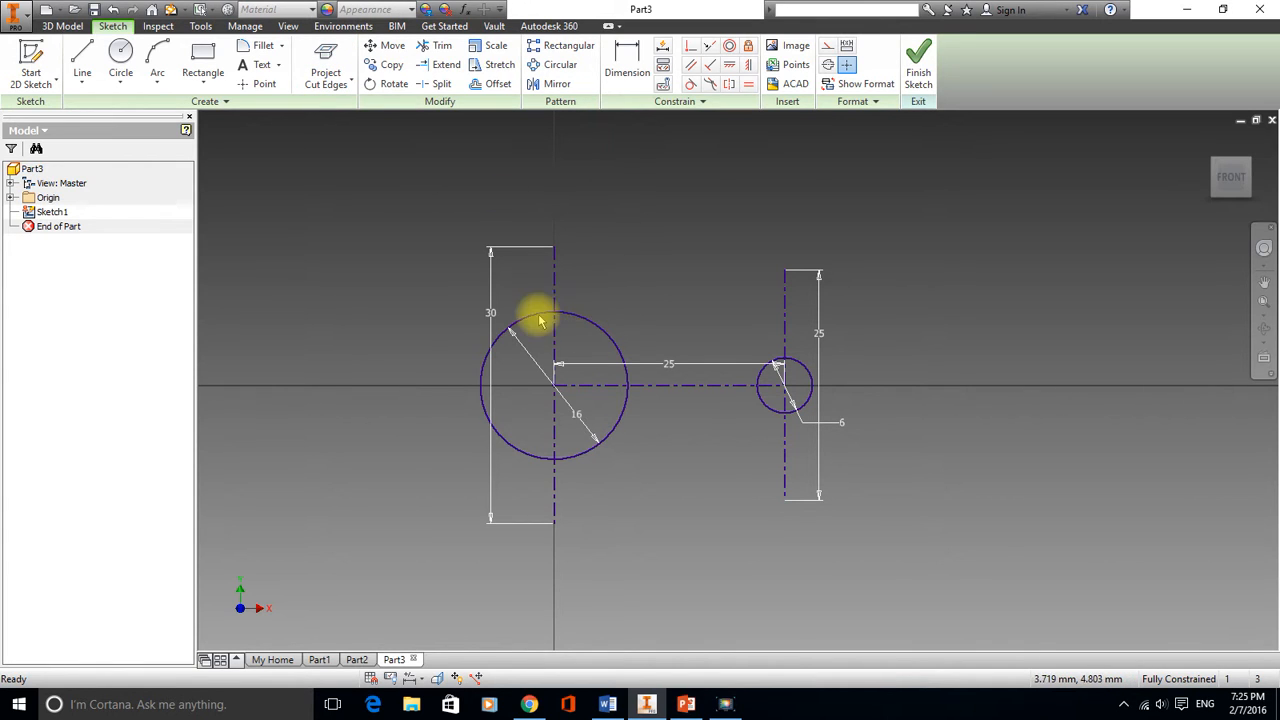
Draw a closed link outline around both circles using two lines joined by tangent arcs
{"action": "left_click", "coordinate": [82, 64]}
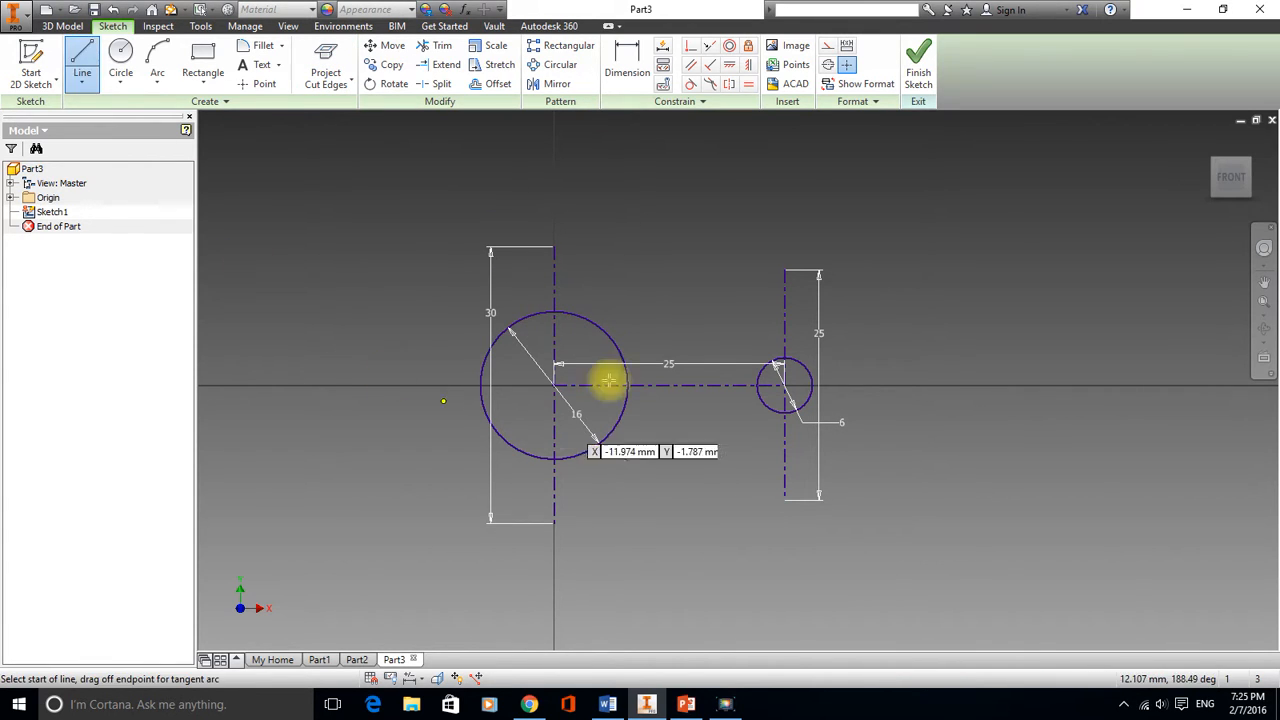
{"action": "left_click", "coordinate": [594, 288]}
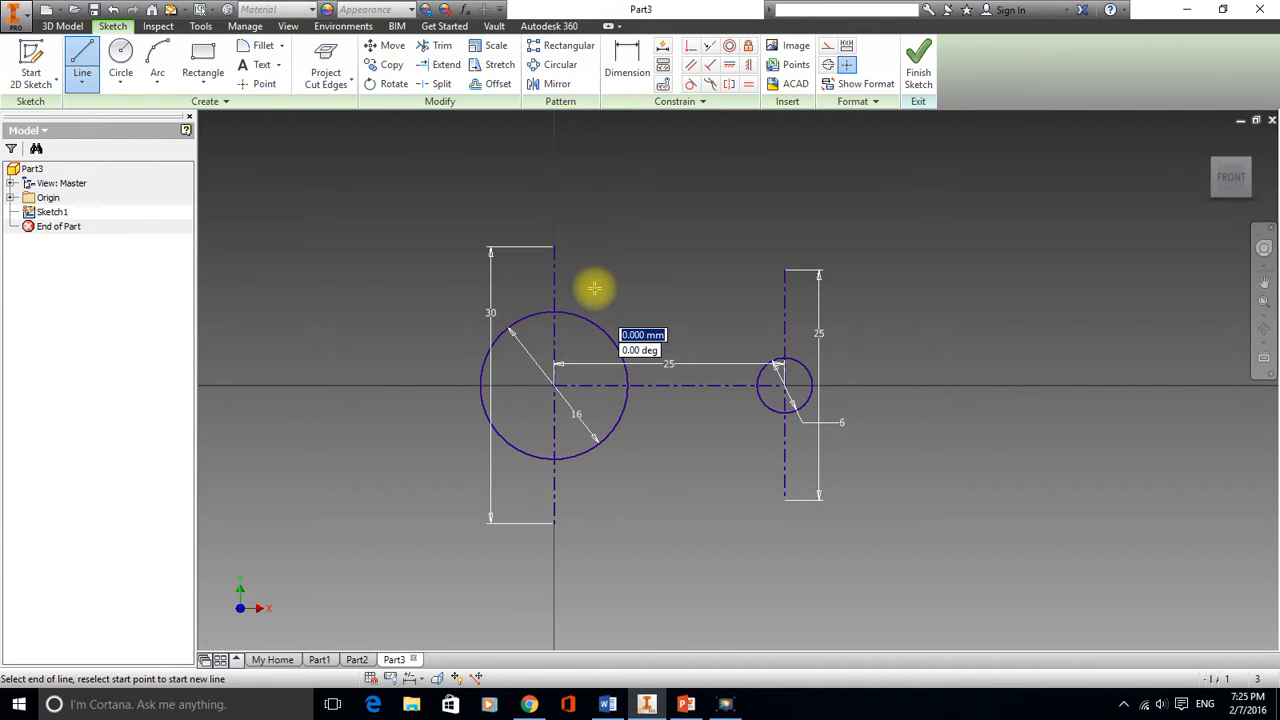
{"action": "left_click", "coordinate": [766, 322]}
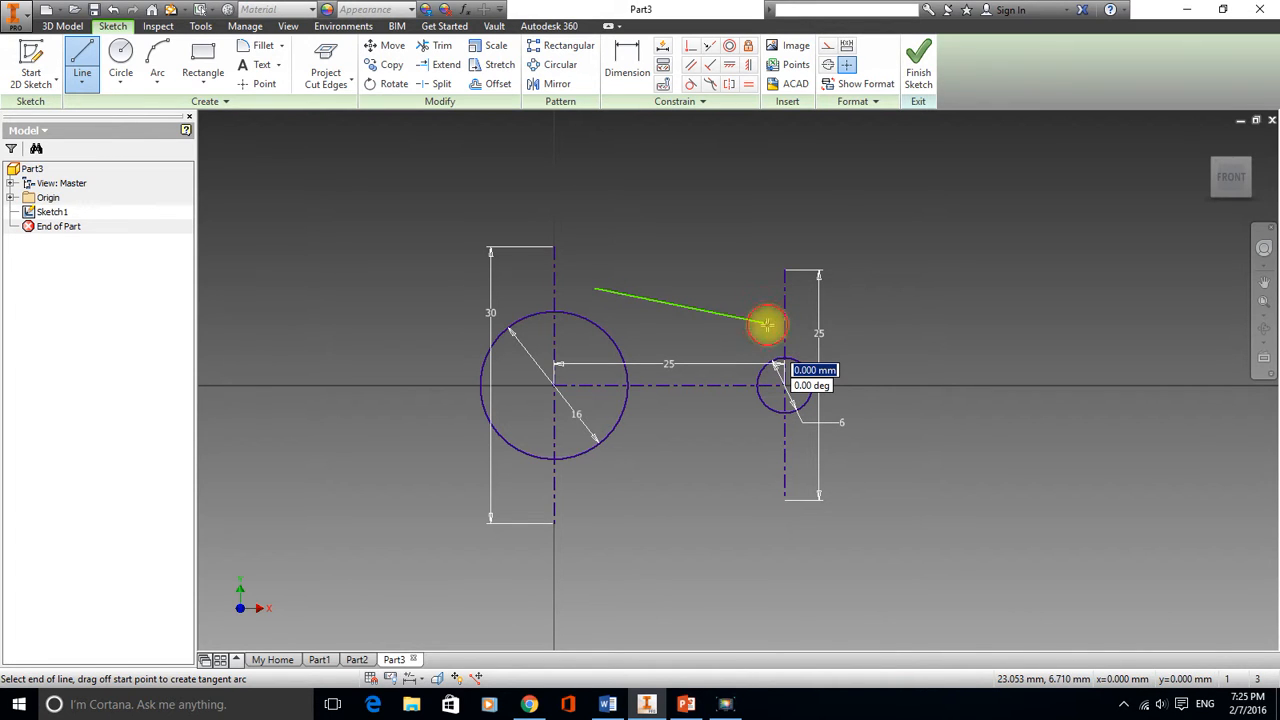
{"action": "left_click_drag", "start_coordinate": [766, 323], "coordinate": [766, 450]}
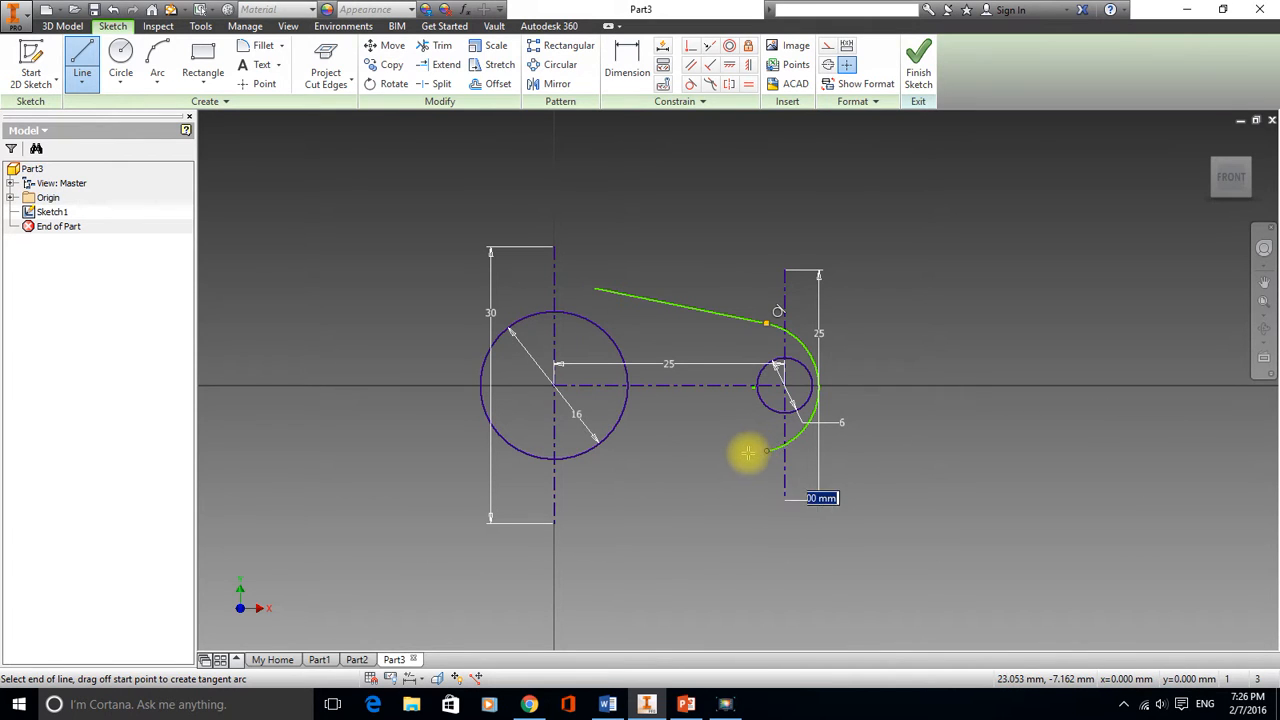
{"action": "left_click", "coordinate": [581, 476]}
{"action": "left_click_drag", "start_coordinate": [581, 476], "coordinate": [594, 288]}
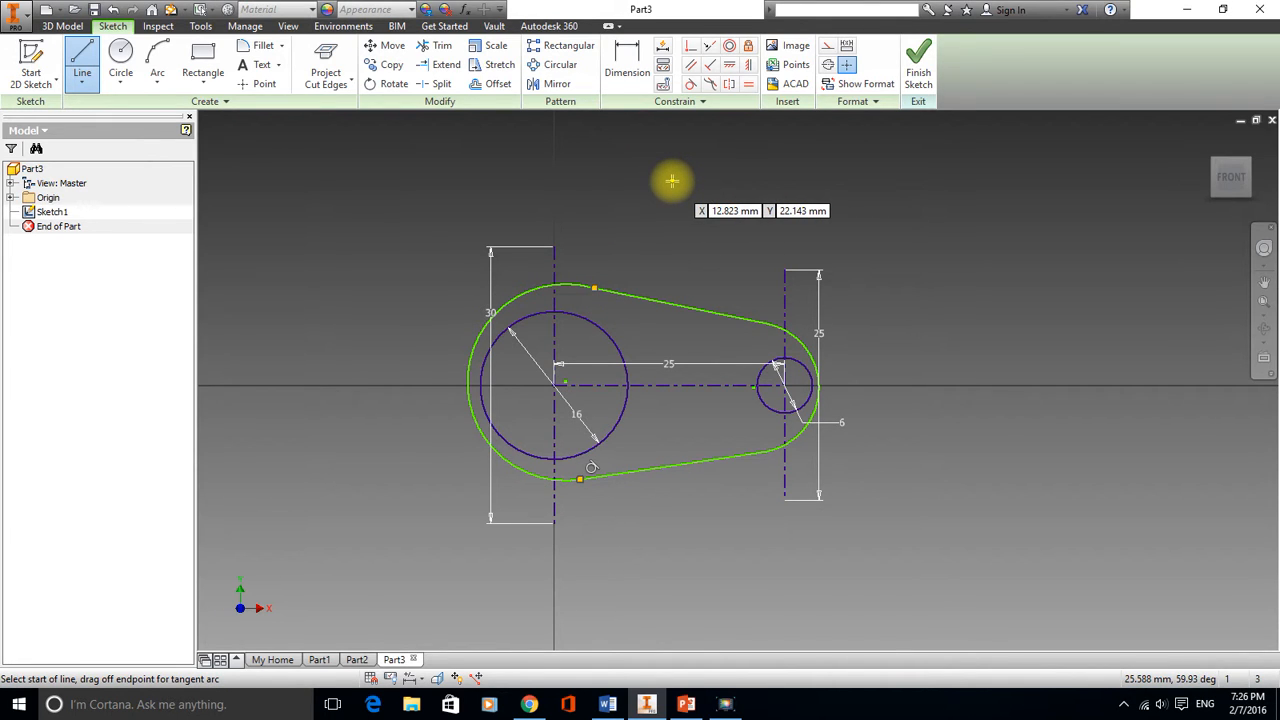
Apply a Concentric constraint between the outline's left arc and the right-end arc geometry
{"action": "left_click", "coordinate": [731, 48]}
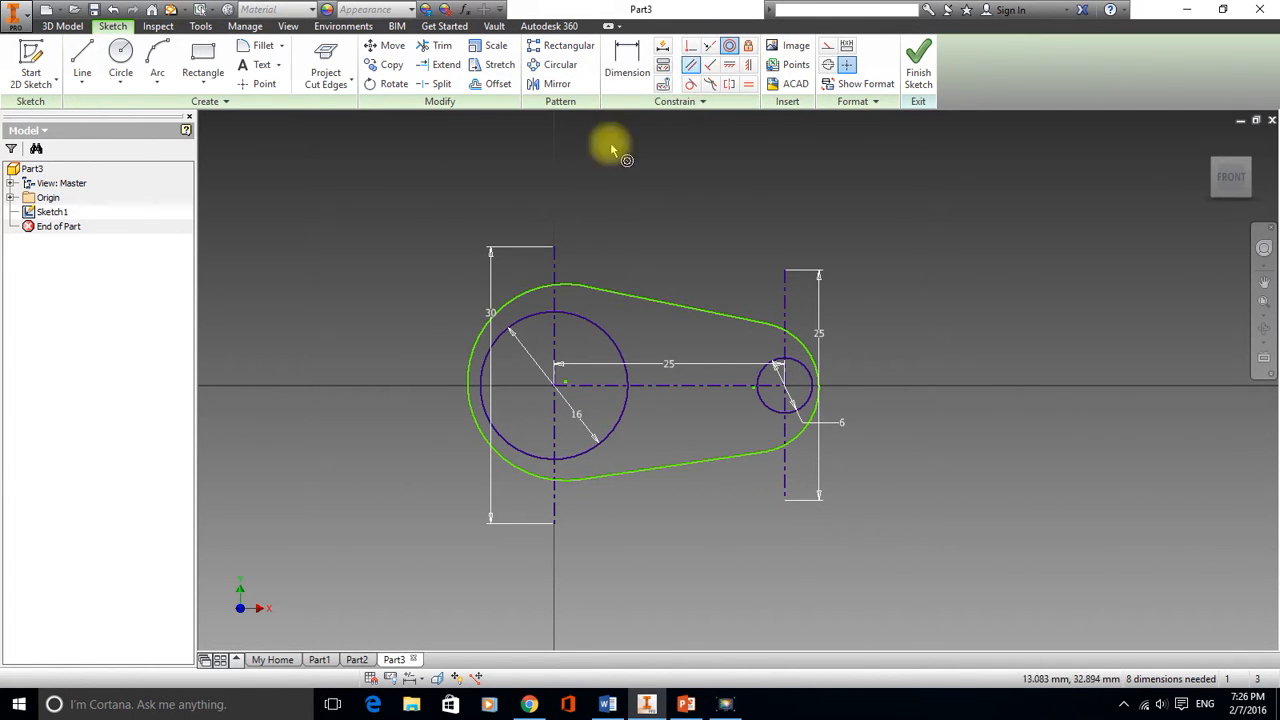
{"action": "left_click", "coordinate": [531, 318]}
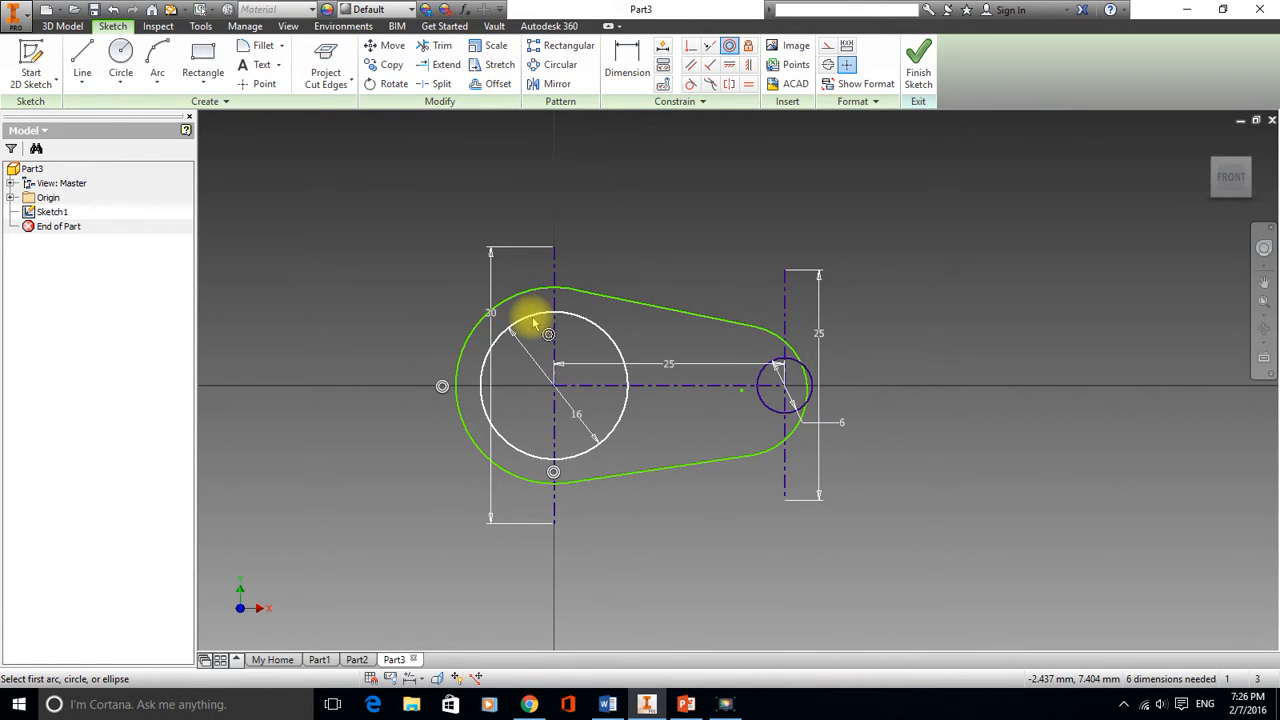
{"action": "left_click", "coordinate": [788, 364]}
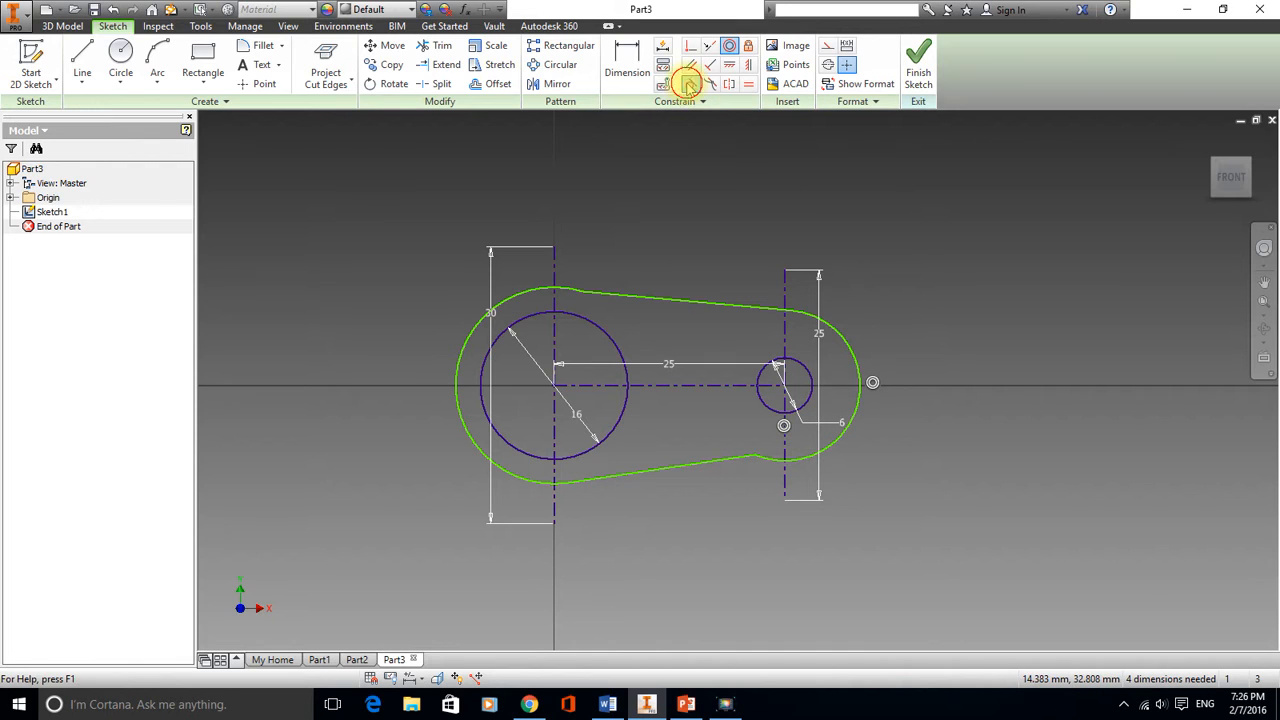
{"action": "left_click", "coordinate": [688, 86]}
{"action": "left_click", "coordinate": [772, 460]}
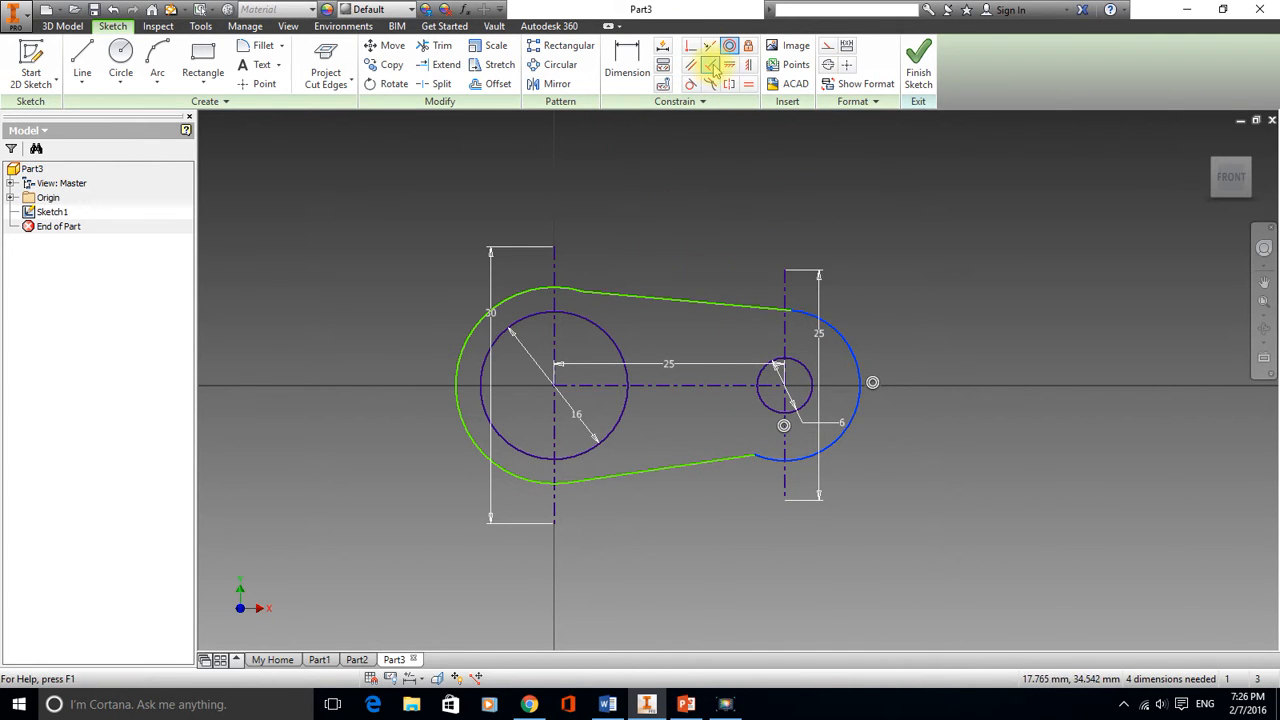
{"action": "right_click", "coordinate": [730, 234]}
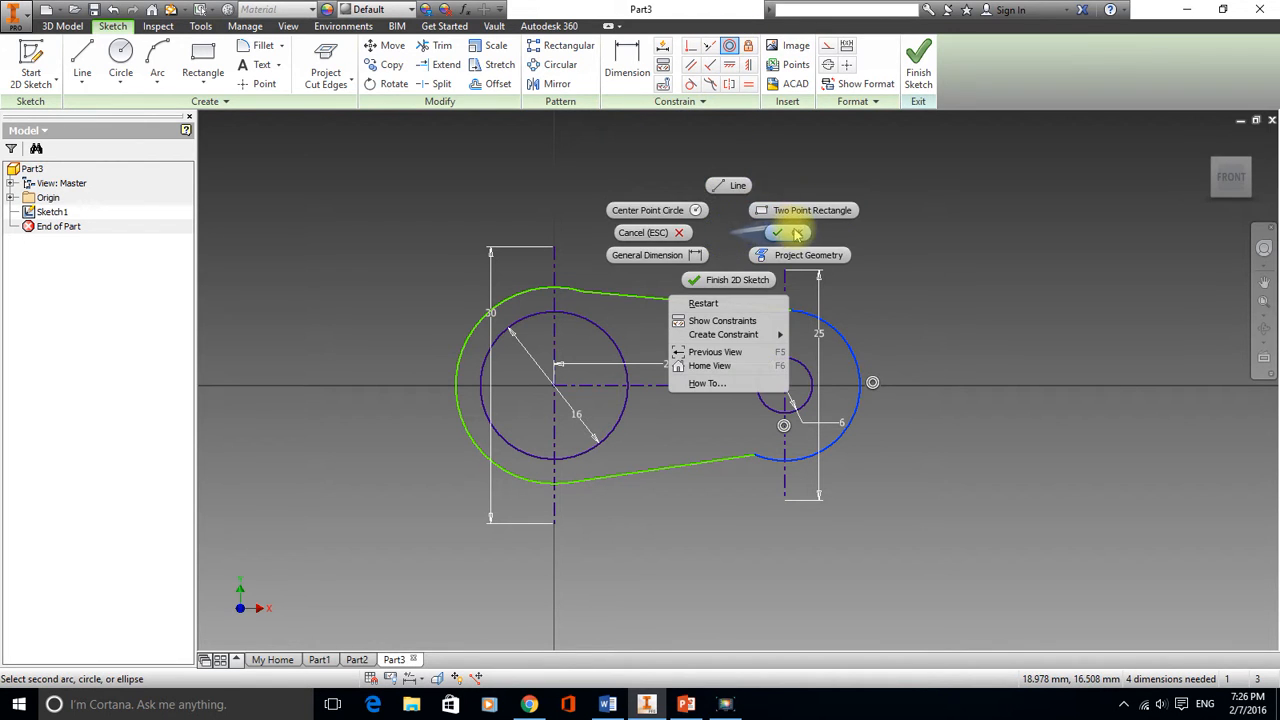
{"action": "left_click", "coordinate": [792, 232]}
Make the outline's straight lines tangent to the adjoining arcs with Tangent constraints
{"action": "left_click", "coordinate": [687, 85]}
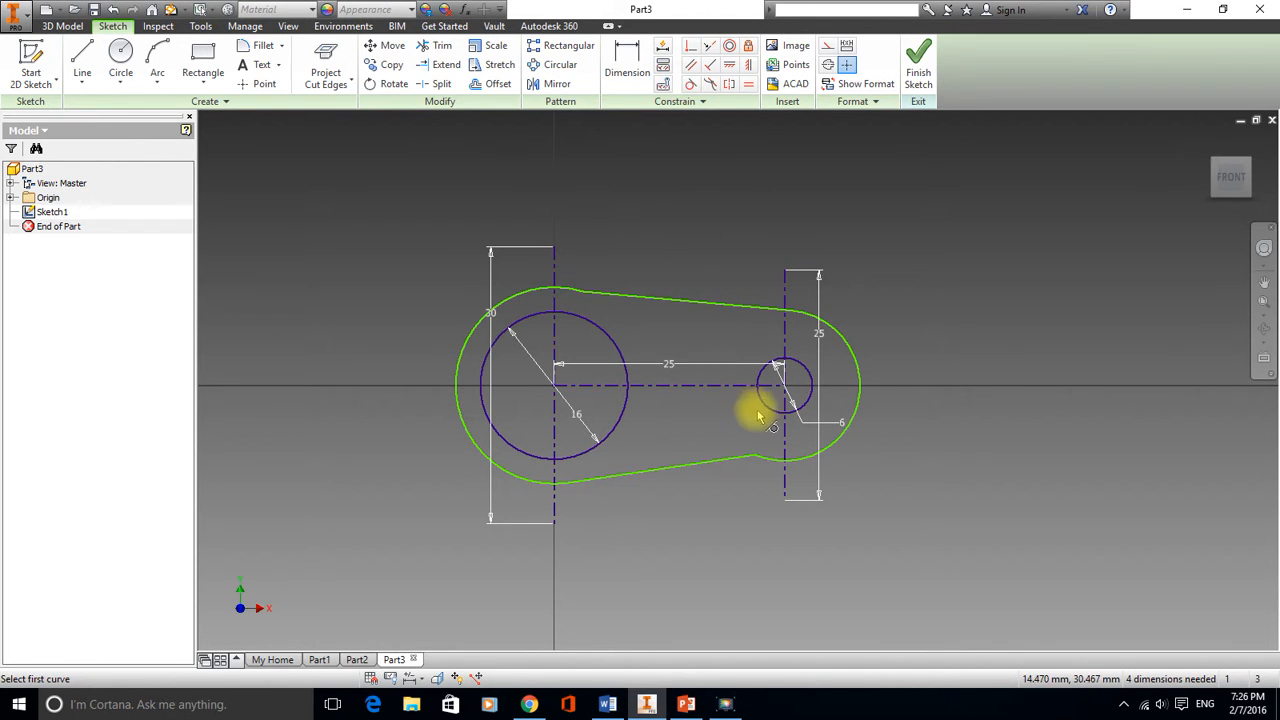
{"action": "left_click", "coordinate": [764, 459]}
{"action": "left_click", "coordinate": [724, 464]}
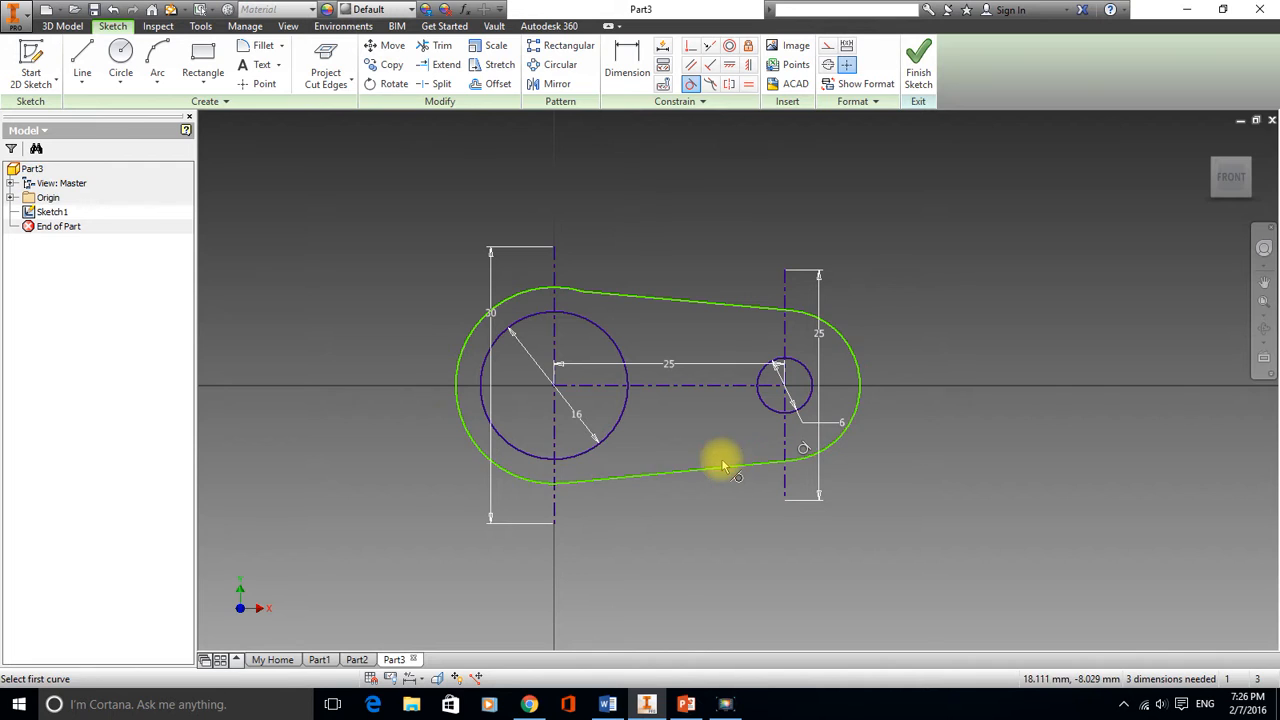
{"action": "left_click", "coordinate": [532, 291]}
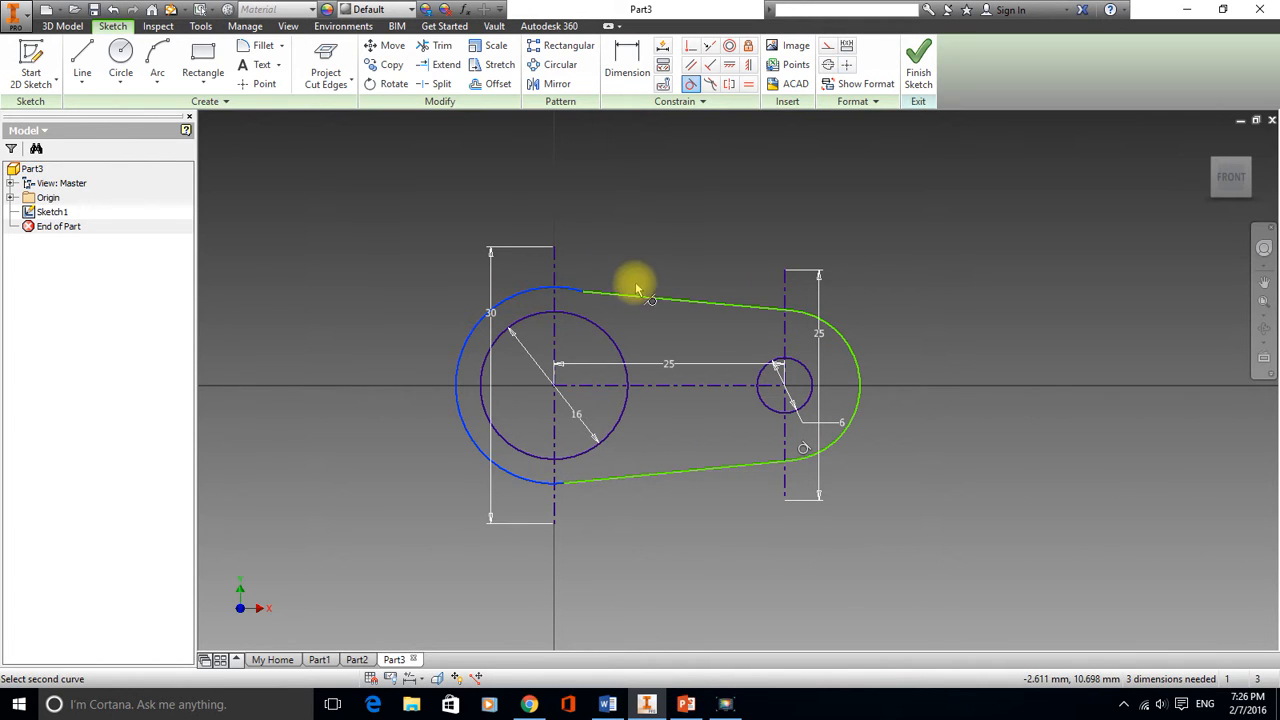
{"action": "left_click", "coordinate": [632, 294]}
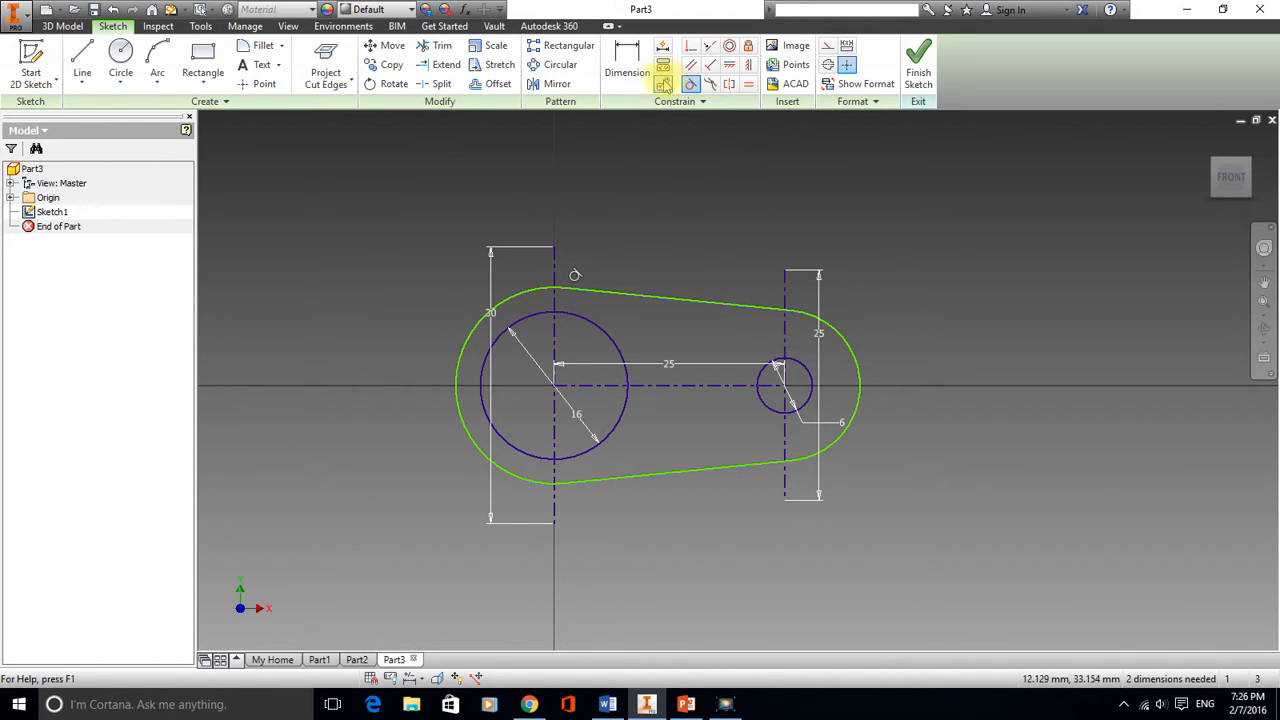
Dimension the outline's right arc radius as 6 mm
{"action": "left_click", "coordinate": [634, 59]}
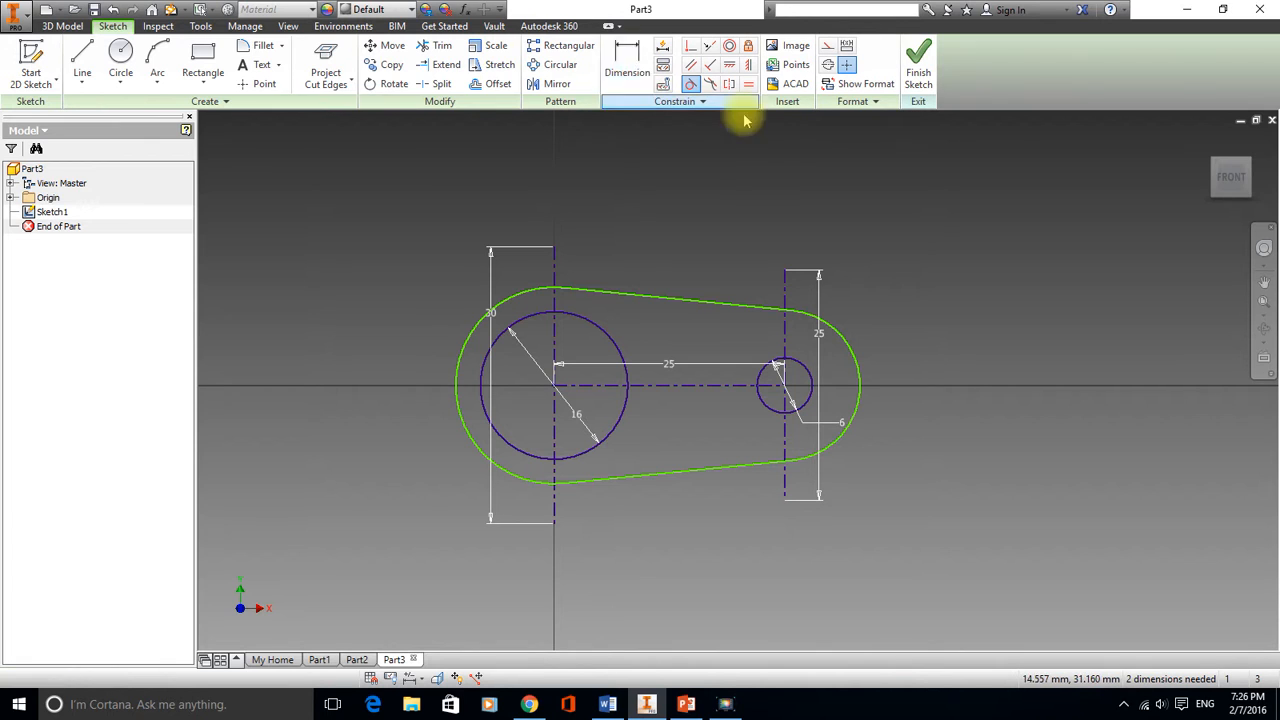
{"action": "left_click", "coordinate": [855, 362]}
{"action": "left_click", "coordinate": [940, 297]}
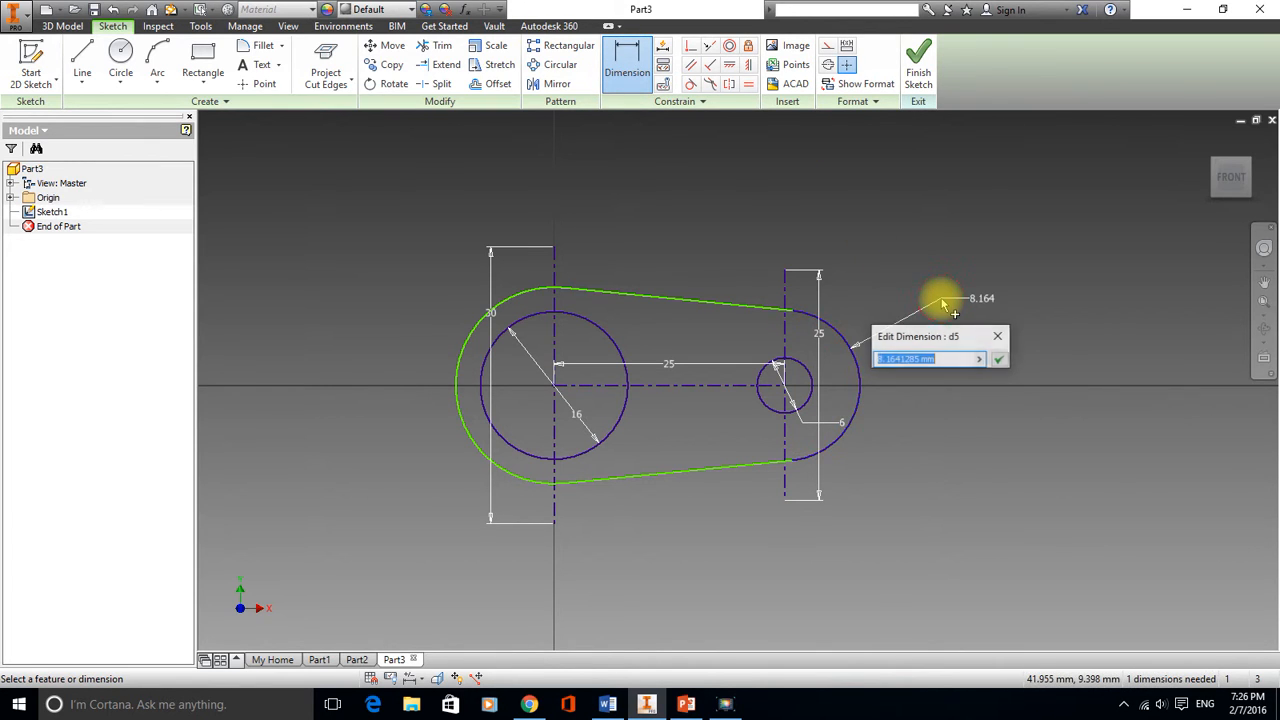
{"action": "type", "text": "6"}
{"action": "key", "text": "Return"}
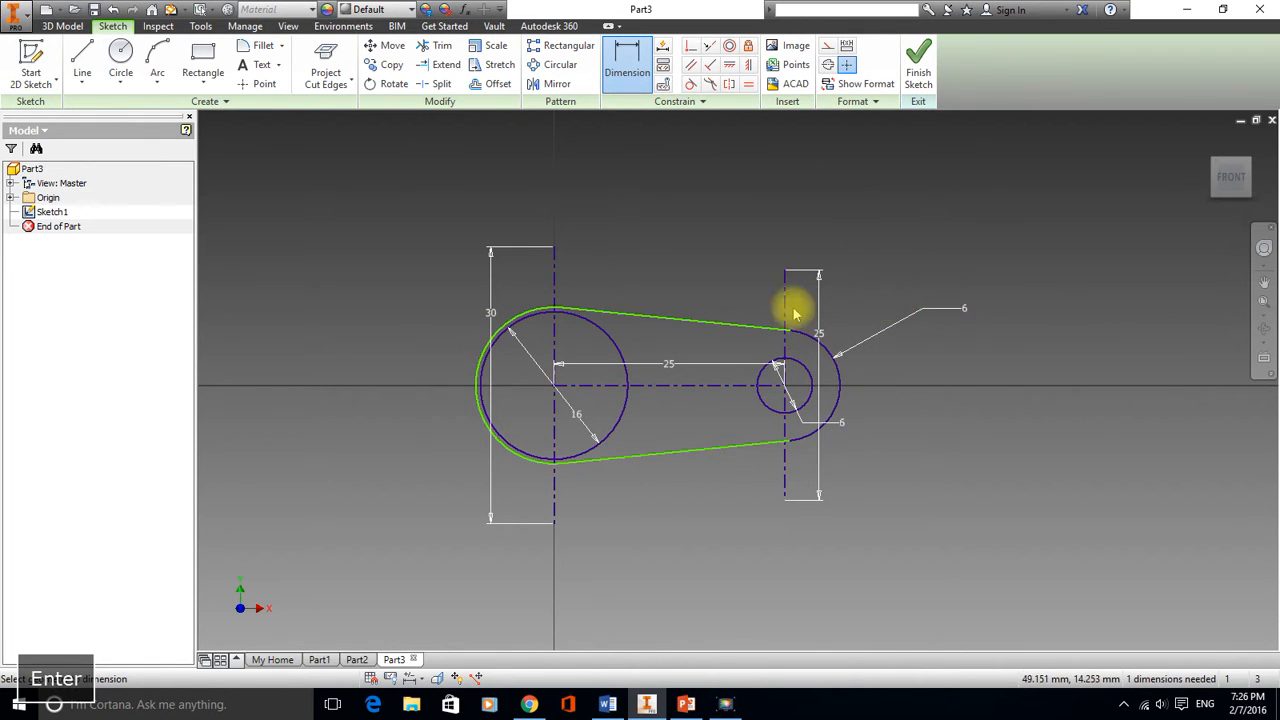
Dimension the outline's left arc radius as 12 mm
{"action": "left_click", "coordinate": [530, 316]}
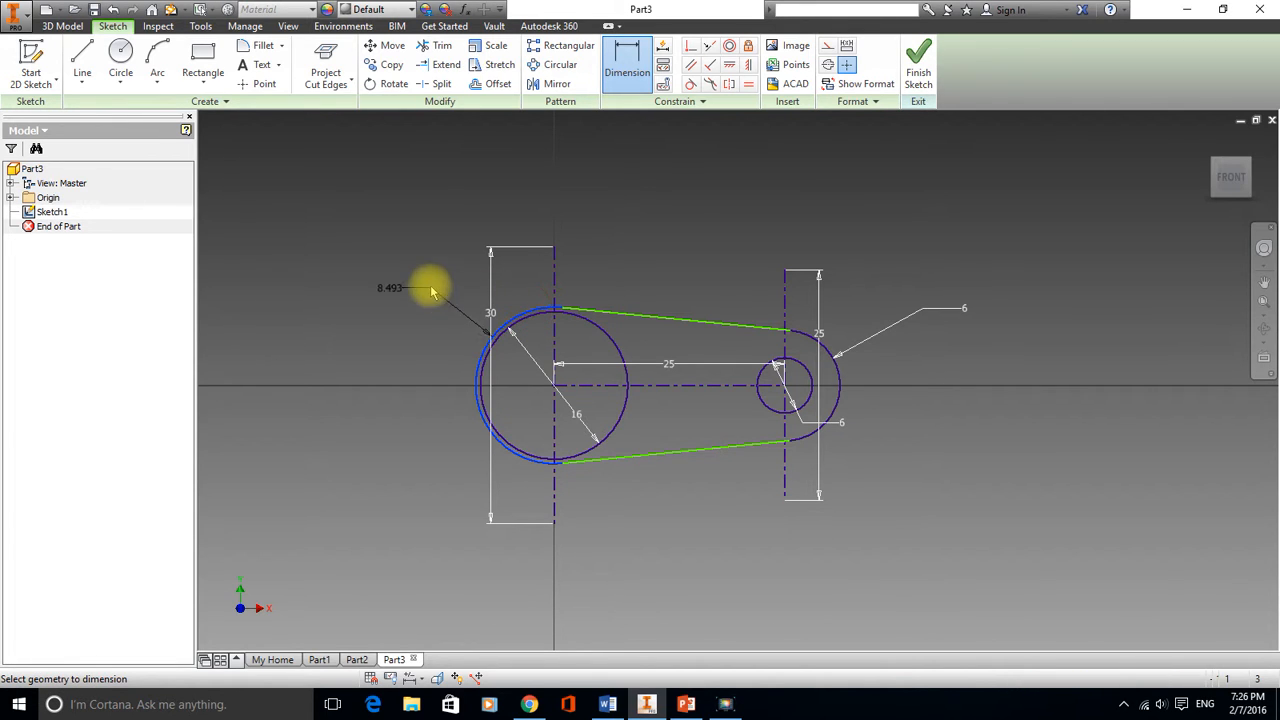
{"action": "left_click", "coordinate": [392, 262]}
{"action": "type", "text": "12"}
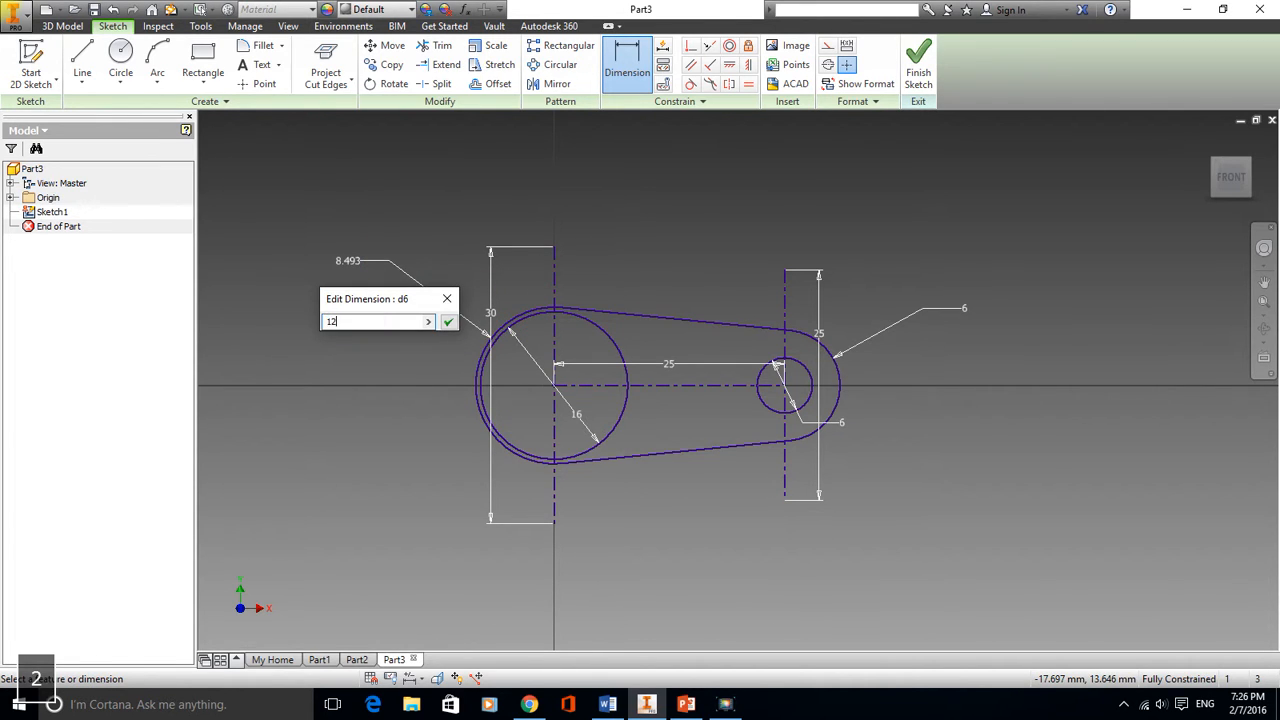
{"action": "key", "text": "Return"}
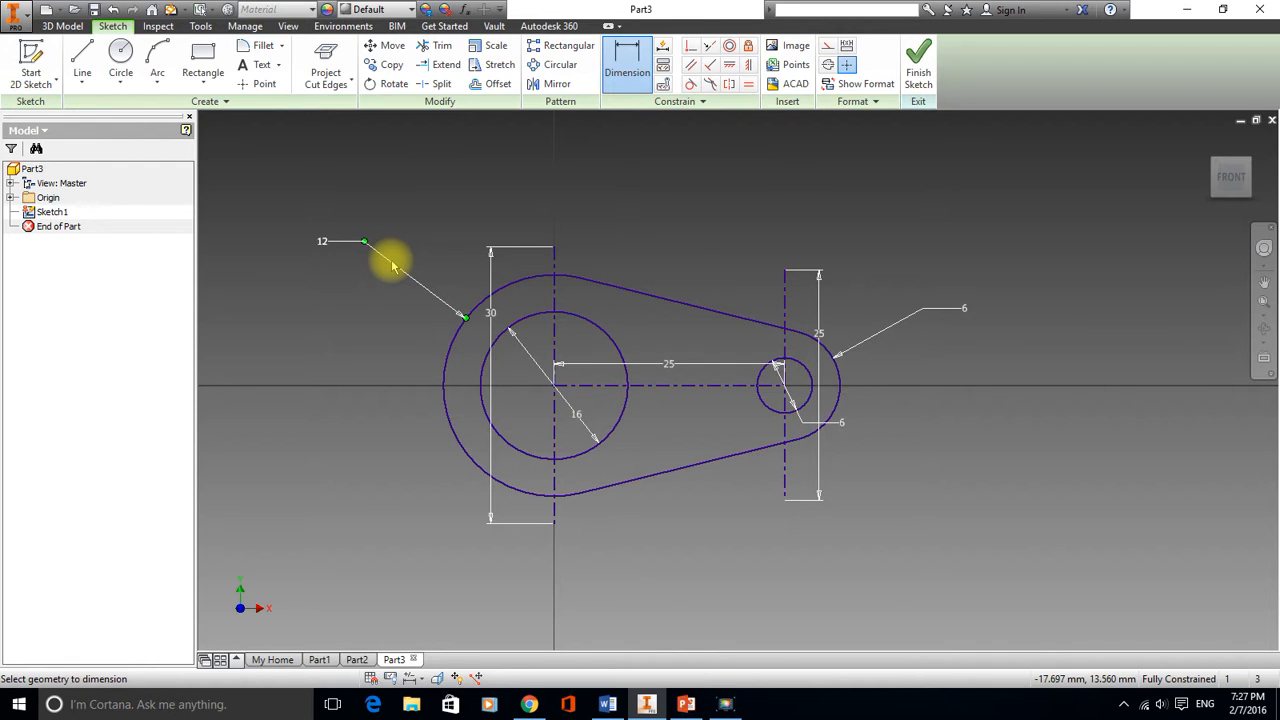
Finish the sketch and extrude the link profile symmetrically by 20 mm
{"action": "left_click", "coordinate": [920, 68]}
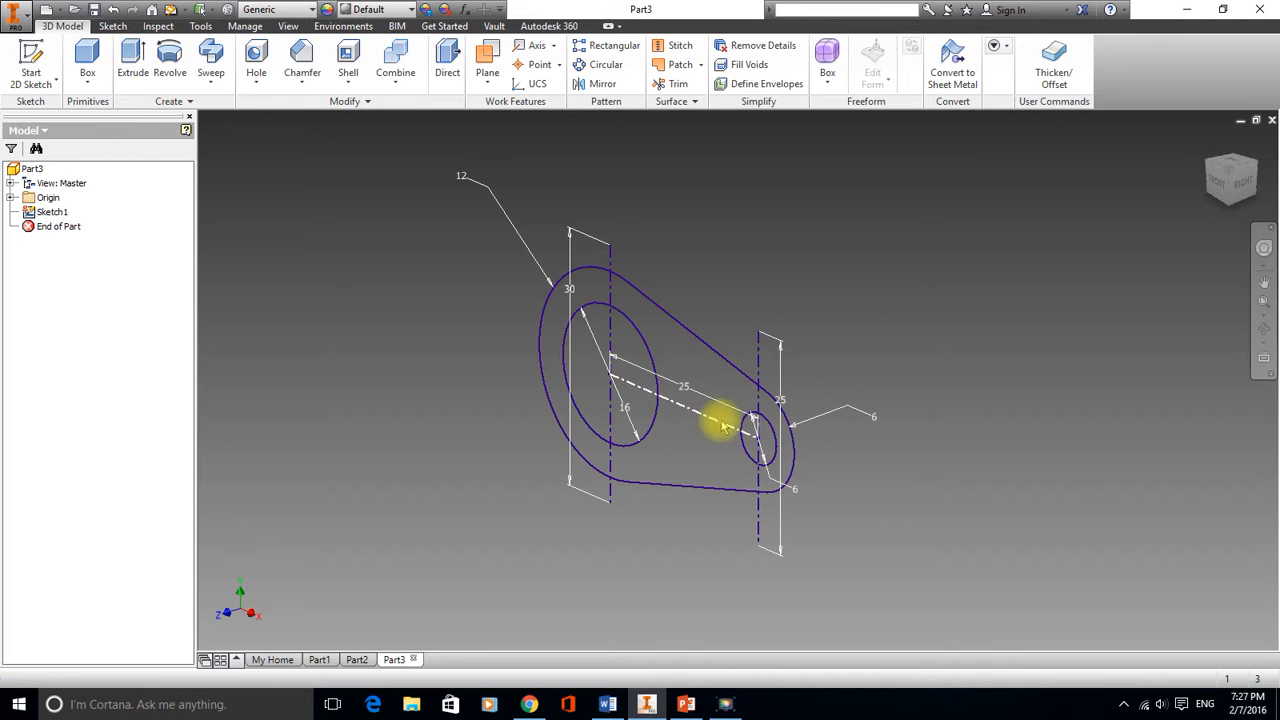
{"action": "left_click", "coordinate": [128, 58]}
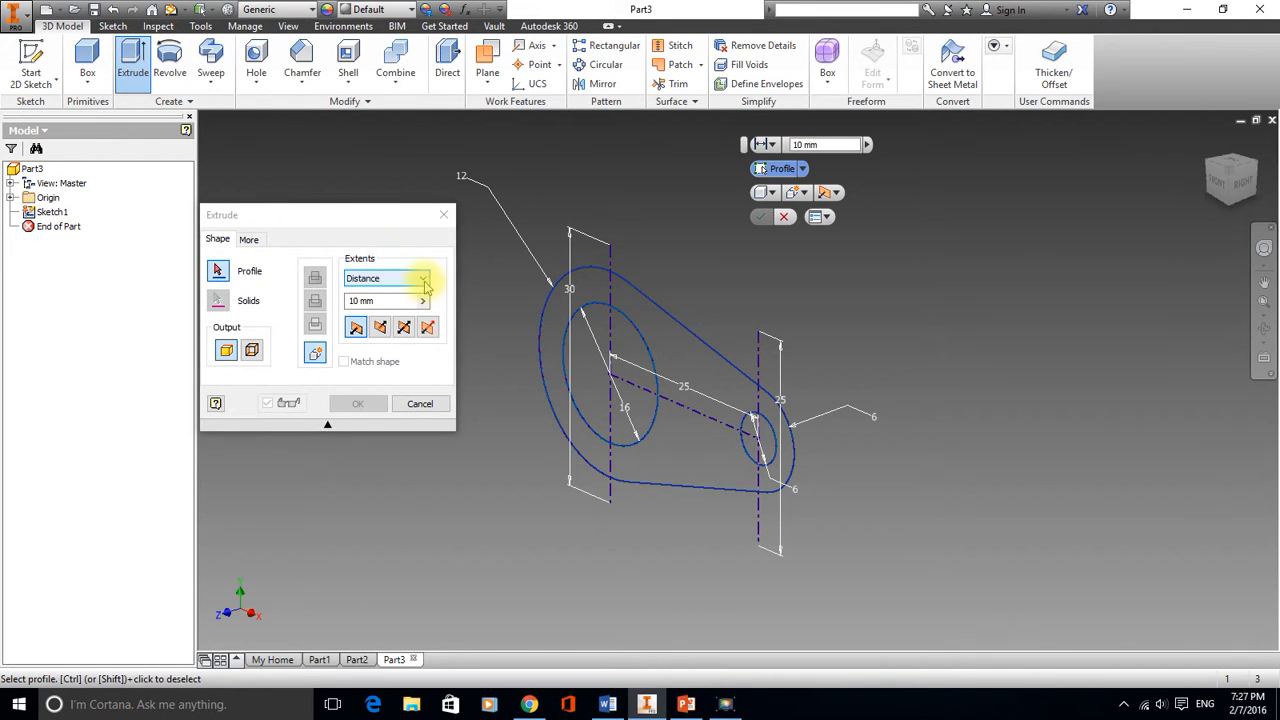
{"action": "left_click", "coordinate": [688, 356]}
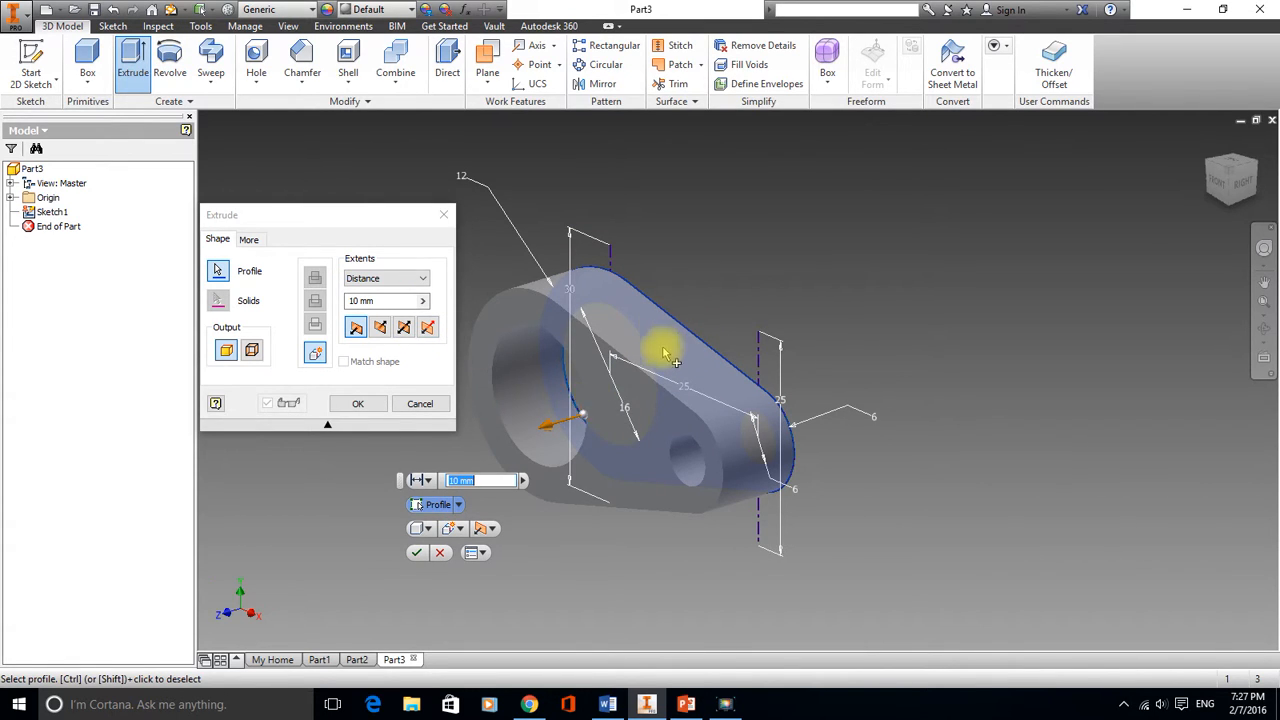
{"action": "left_click", "coordinate": [404, 327]}
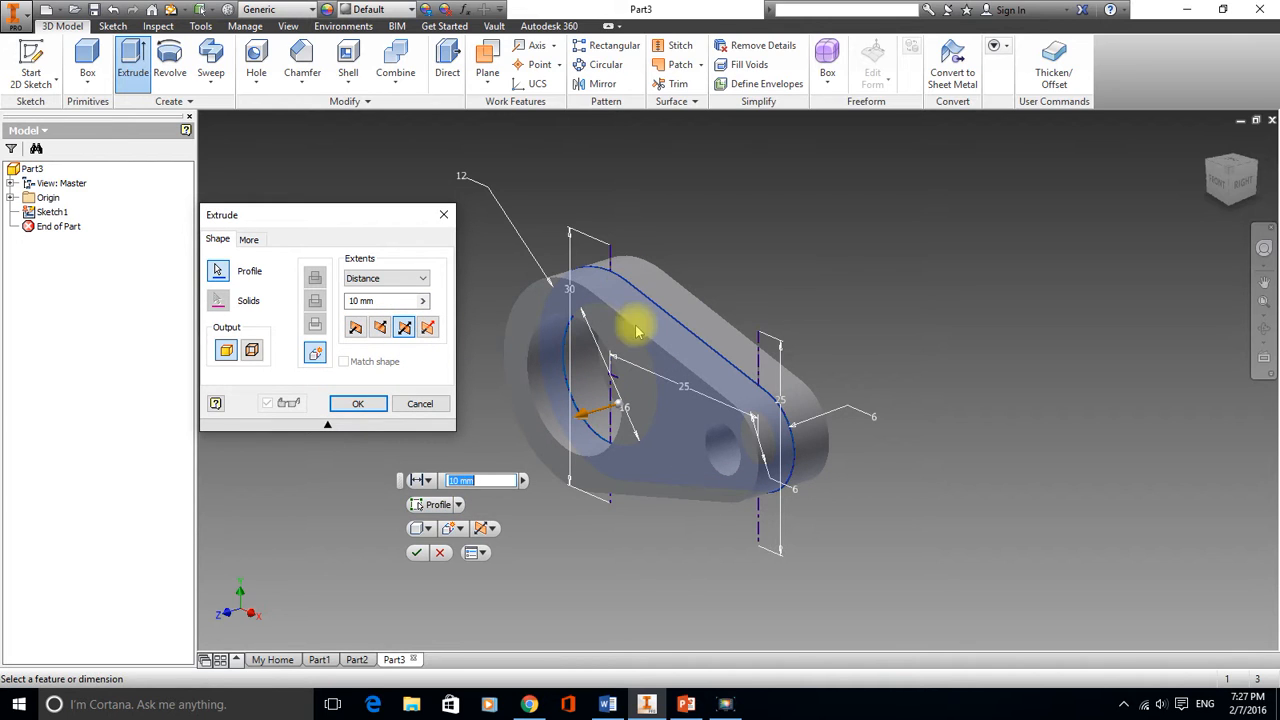
{"action": "left_click", "coordinate": [491, 480]}
{"action": "key", "text": "BackSpace"}
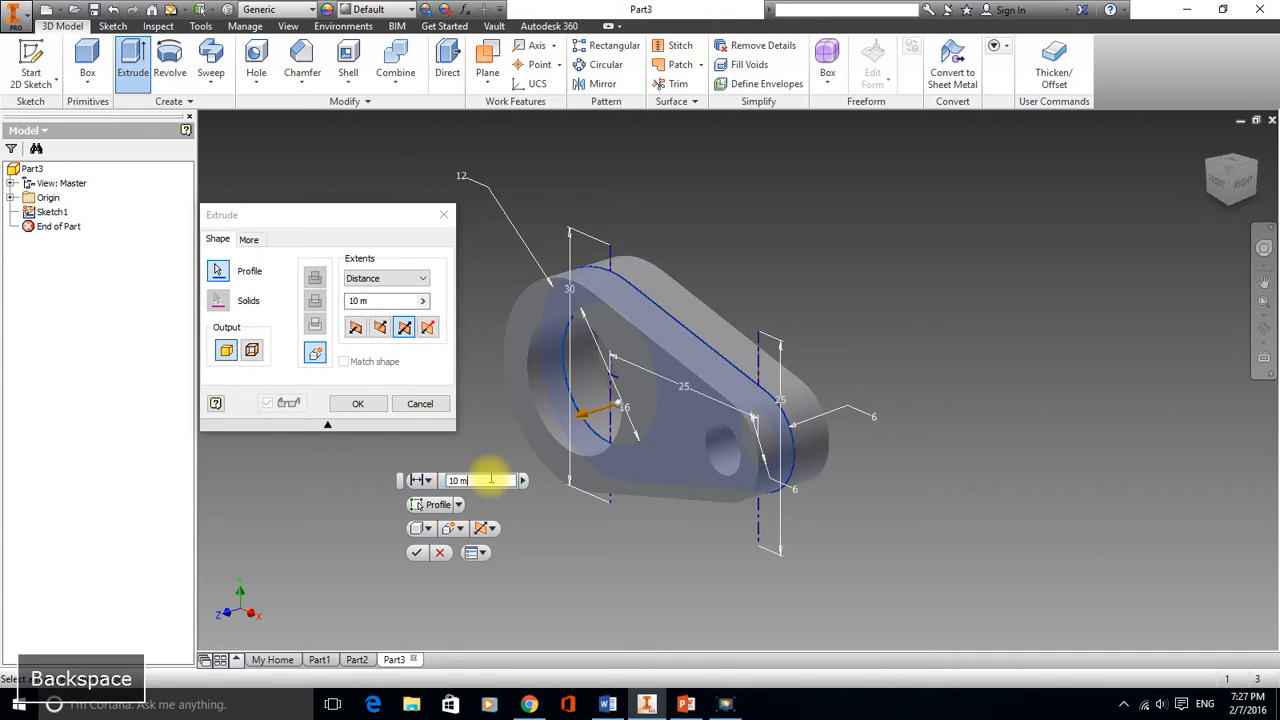
{"action": "key", "text": "BackSpace"}
{"action": "key", "text": "BackSpace"}
{"action": "key", "text": "BackSpace"}
{"action": "key", "text": "BackSpace"}
{"action": "type", "text": "20"}
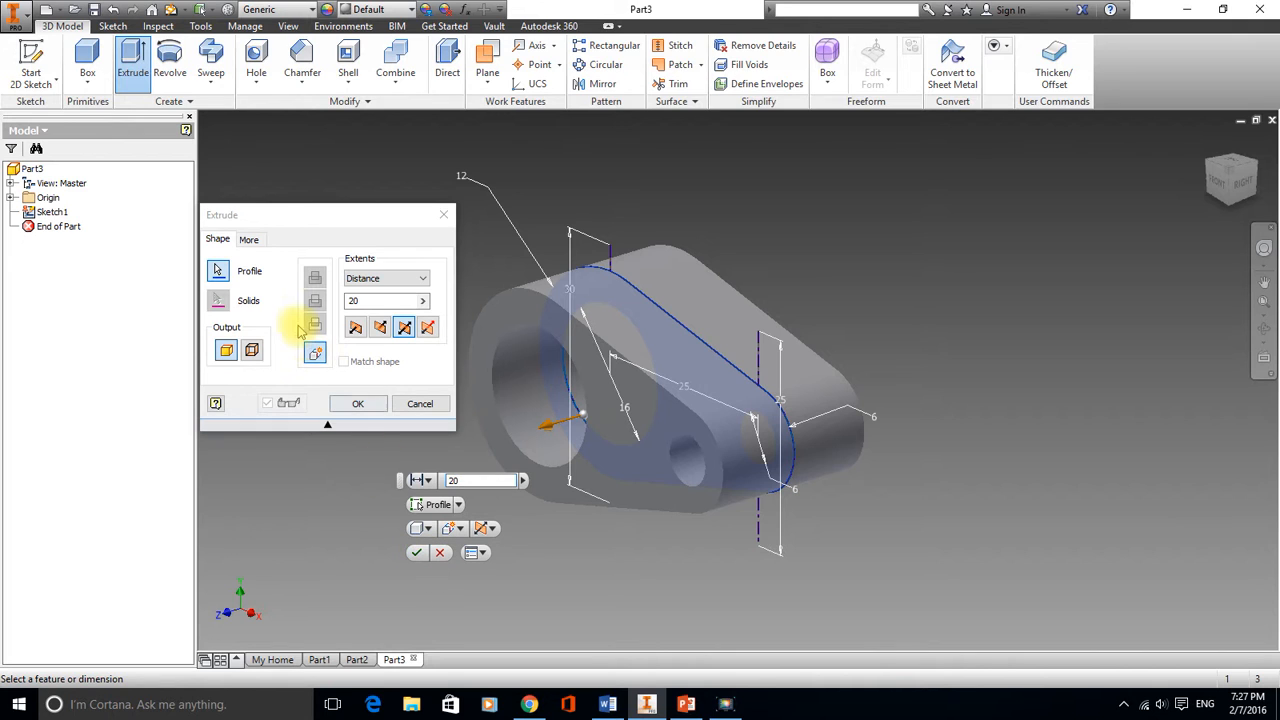
{"action": "left_click", "coordinate": [418, 553]}
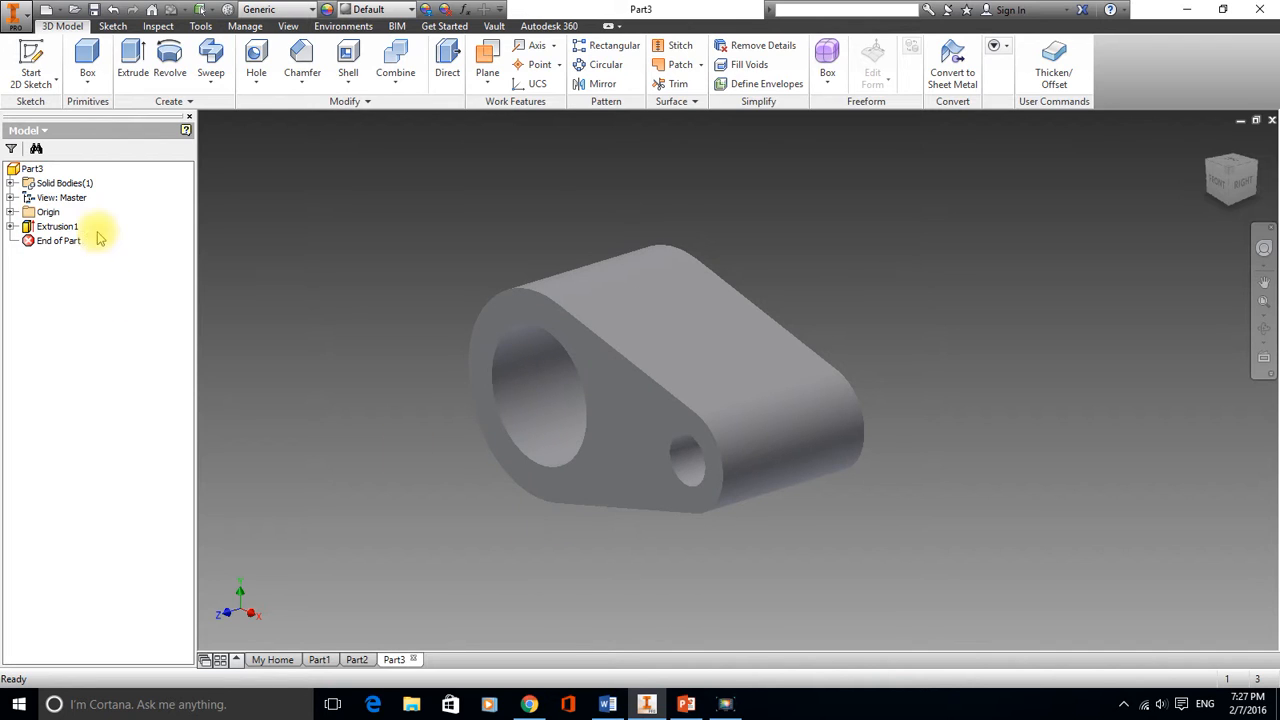
Start a new 2D sketch on the XY Plane
{"action": "left_click", "coordinate": [30, 58]}
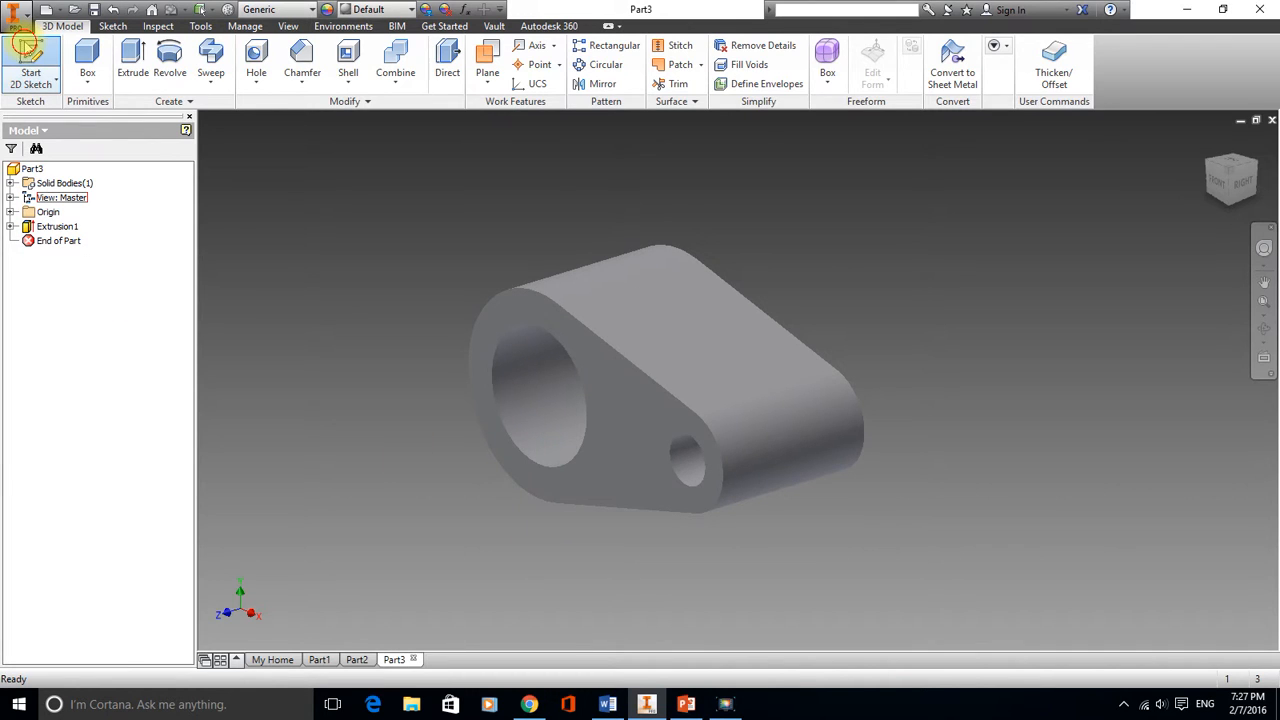
{"action": "left_click", "coordinate": [12, 213]}
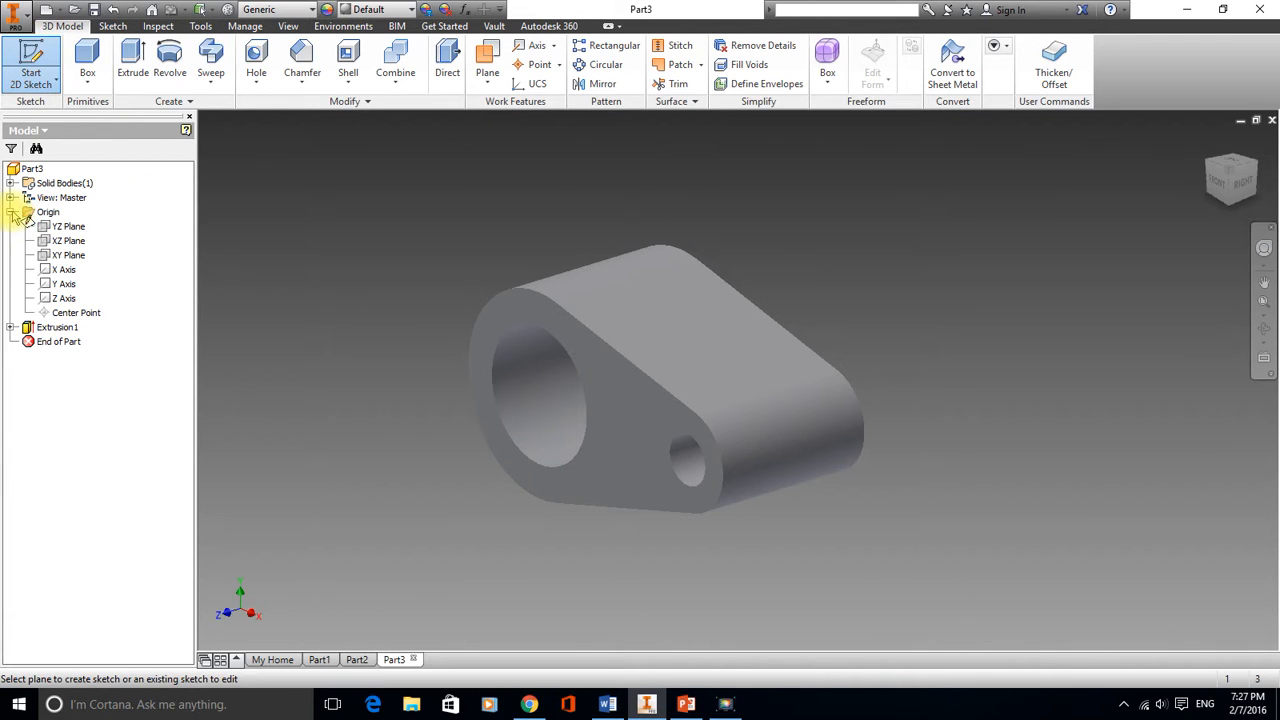
{"action": "left_click", "coordinate": [82, 258]}
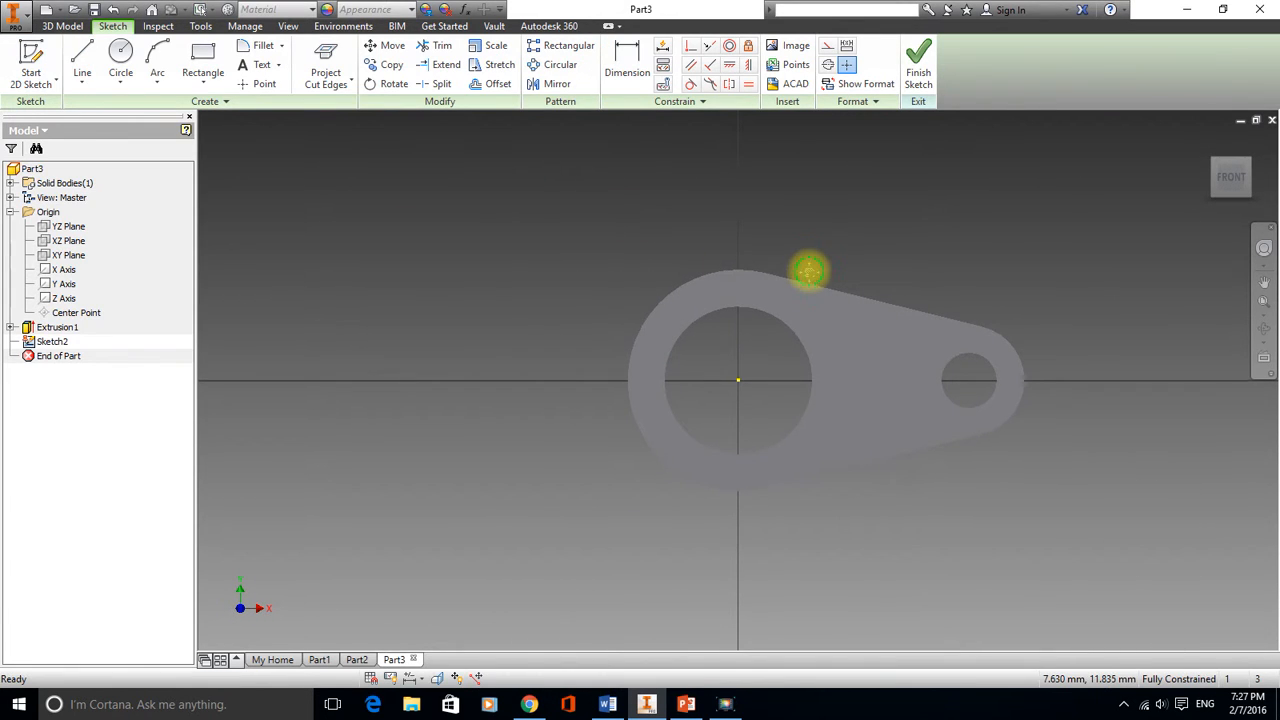
{"action": "mouse_move", "coordinate": [808, 270]}
{"action": "middle_mouse_down"}
{"action": "mouse_move", "coordinate": [500, 277]}
{"action": "mouse_move", "coordinate": [649, 291]}
{"action": "middle_mouse_up"}
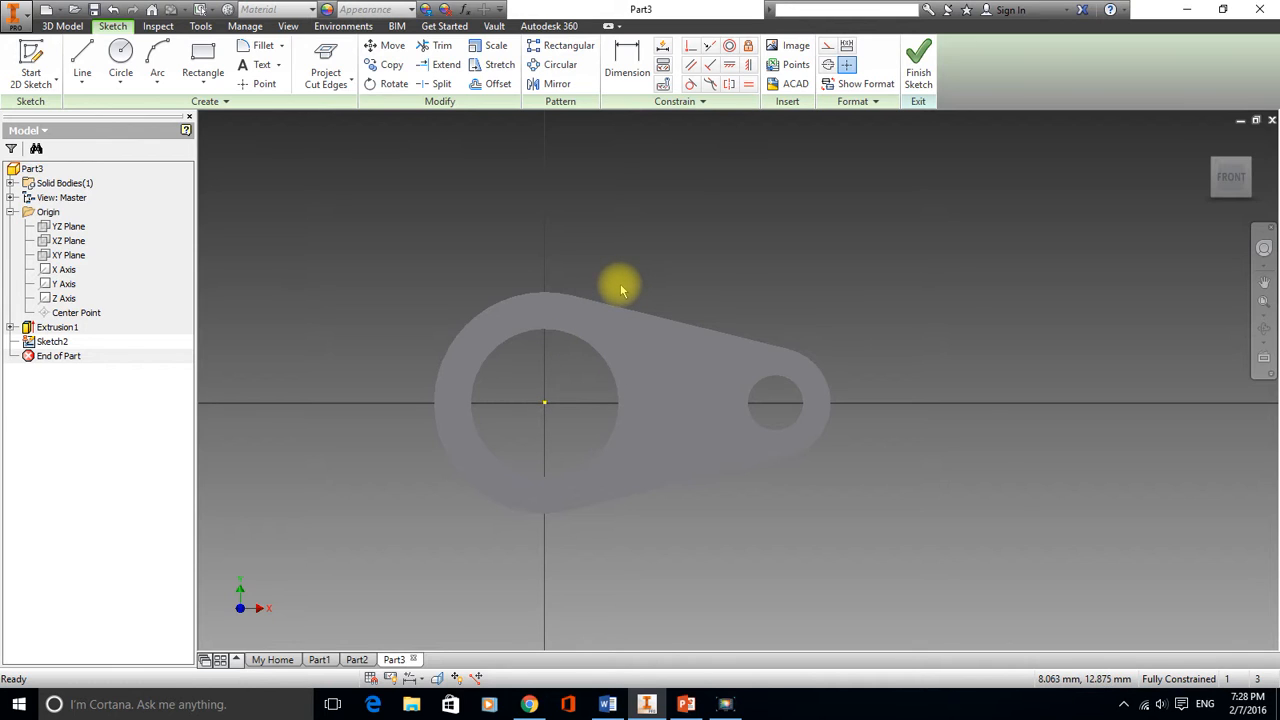
Slice the graphics at the sketch plane and project the cut edges into the sketch
{"action": "right_click", "coordinate": [620, 290]}
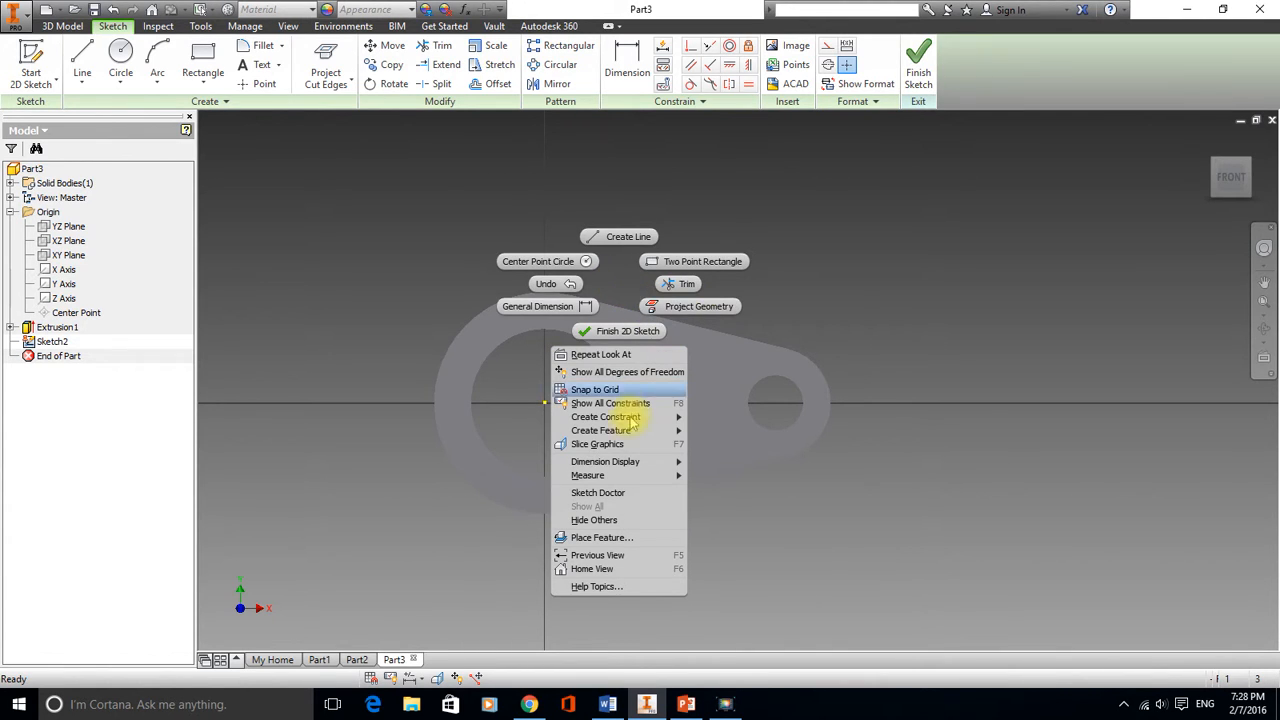
{"action": "left_click", "coordinate": [612, 444]}
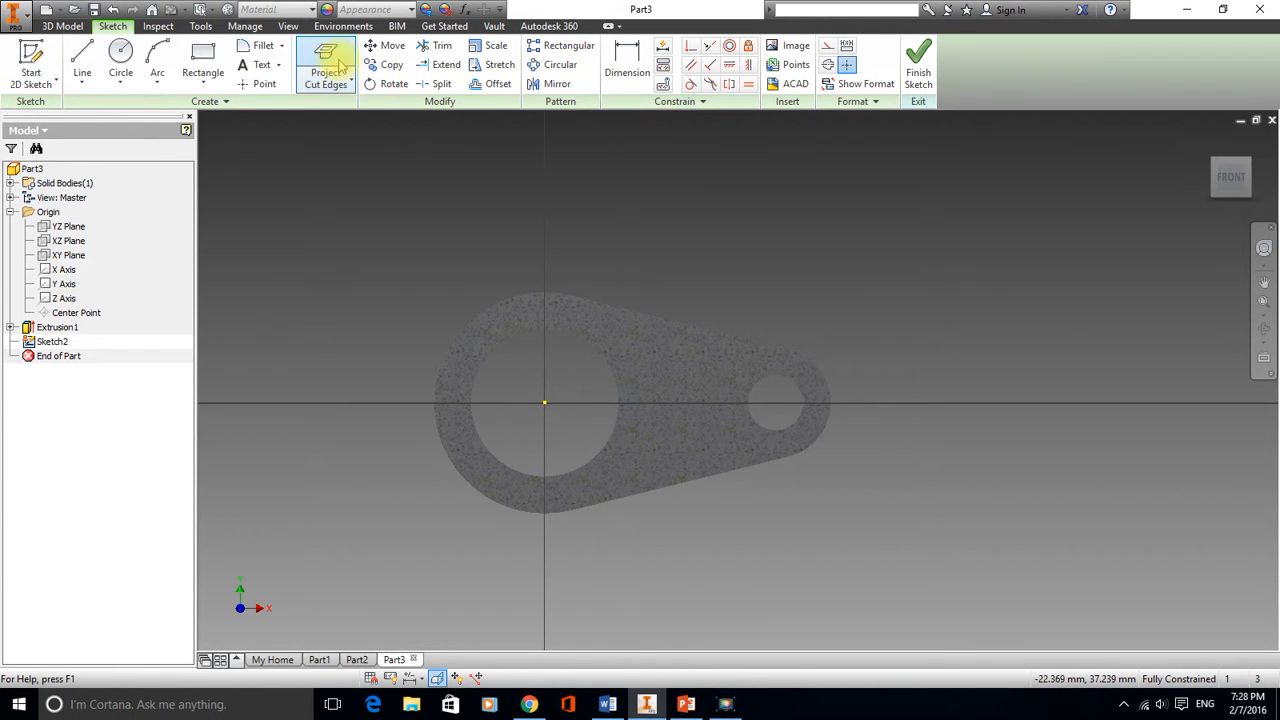
{"action": "left_click", "coordinate": [330, 64]}
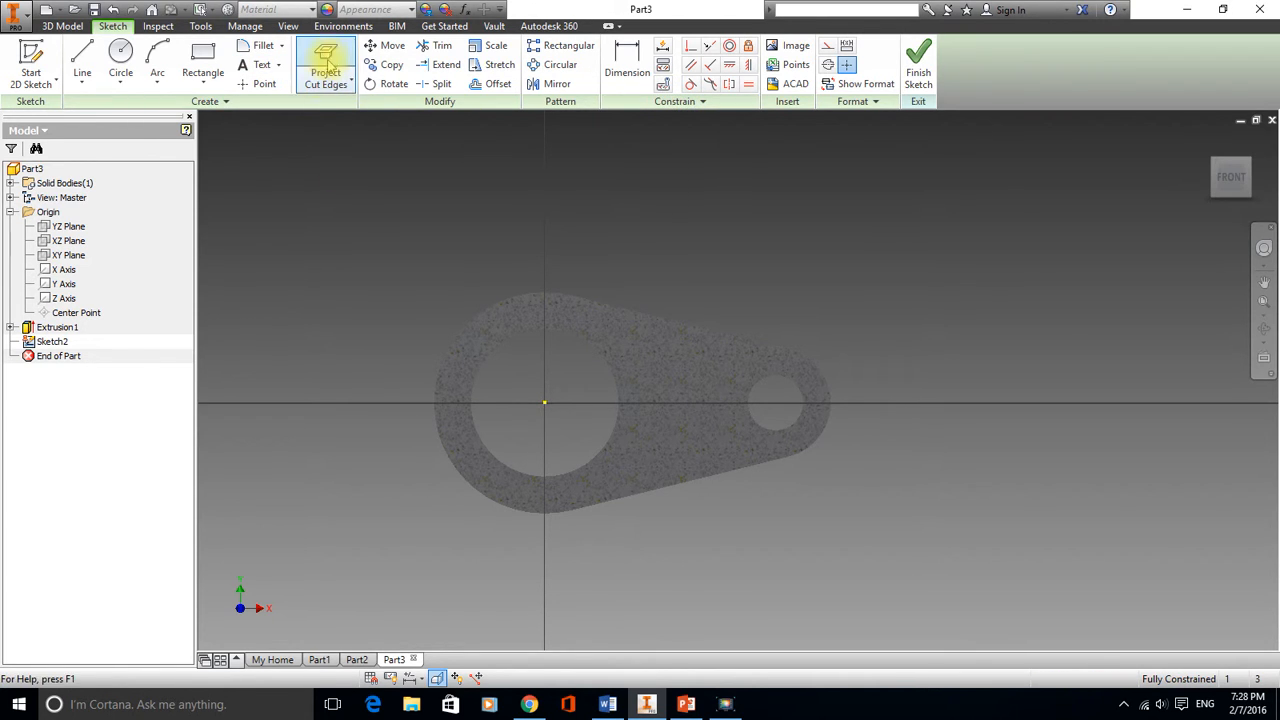
{"action": "left_click", "coordinate": [330, 60]}
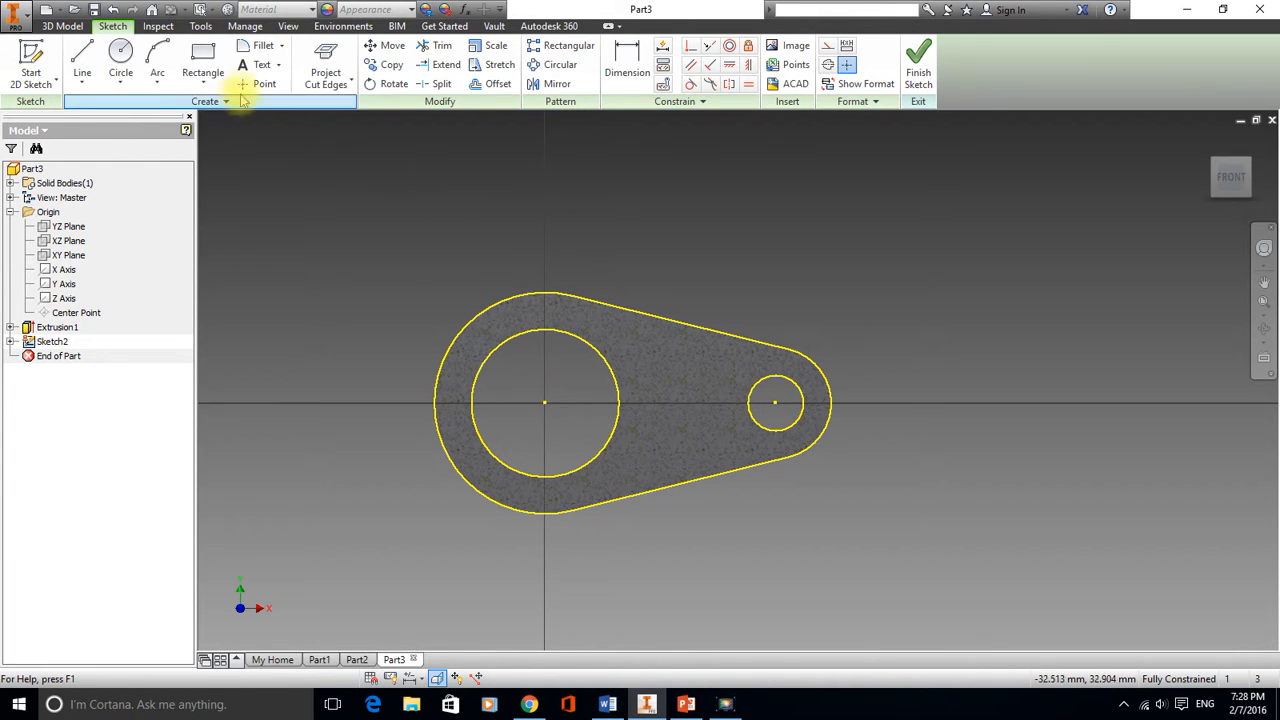
Draw a rectangle around the part's right end, enclosing the small hole
{"action": "left_click", "coordinate": [205, 62]}
{"action": "left_click", "coordinate": [708, 294]}
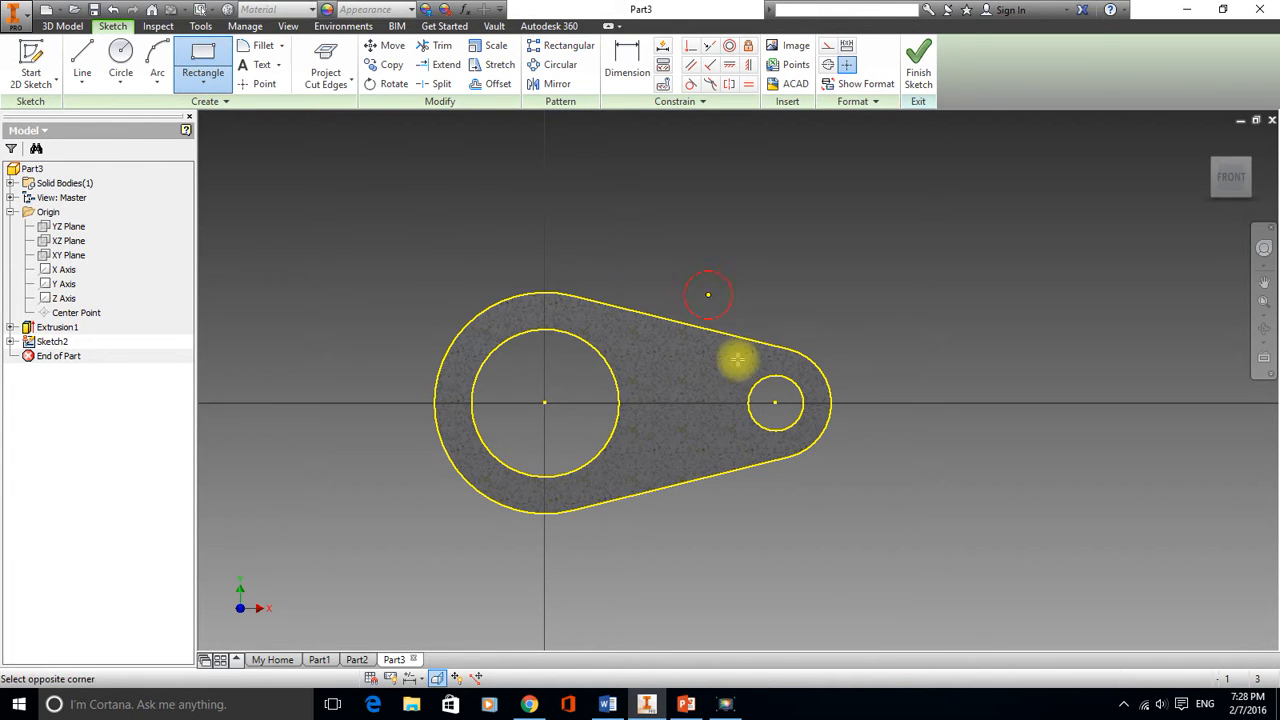
{"action": "left_click", "coordinate": [877, 530]}
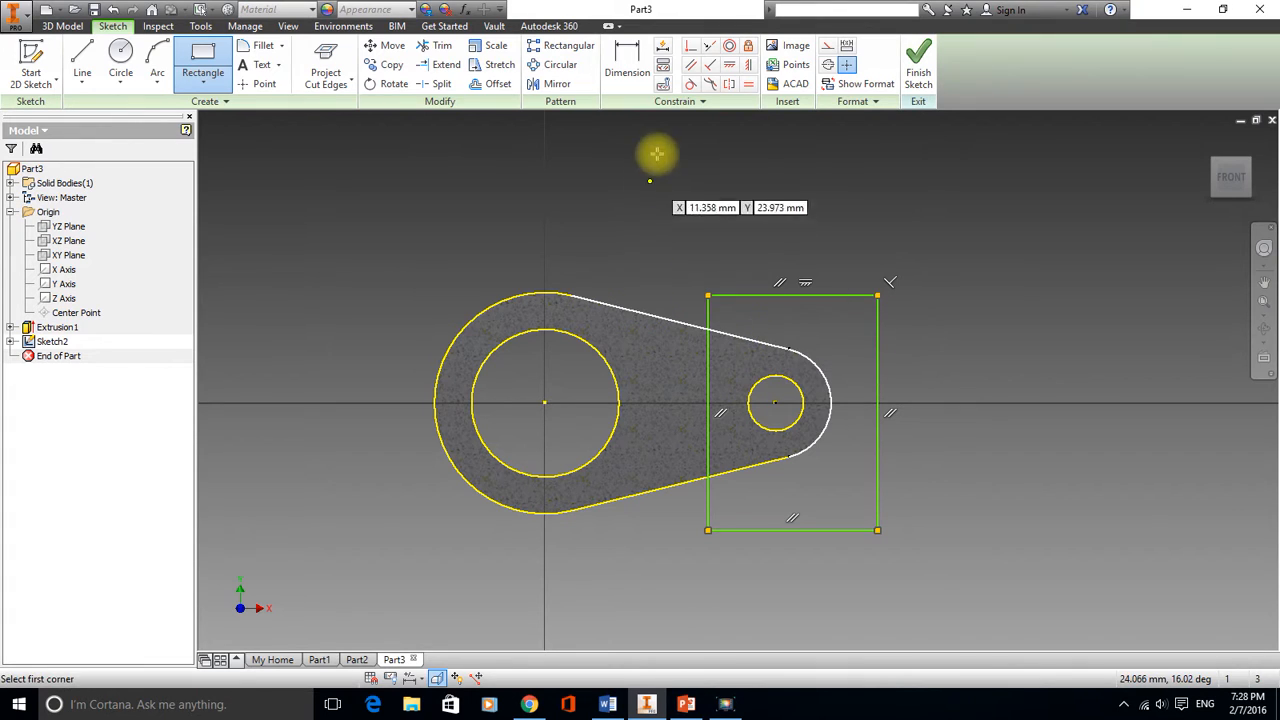
Dimension the rectangle's left edge 10 mm from the small hole's centre
{"action": "left_click", "coordinate": [628, 62]}
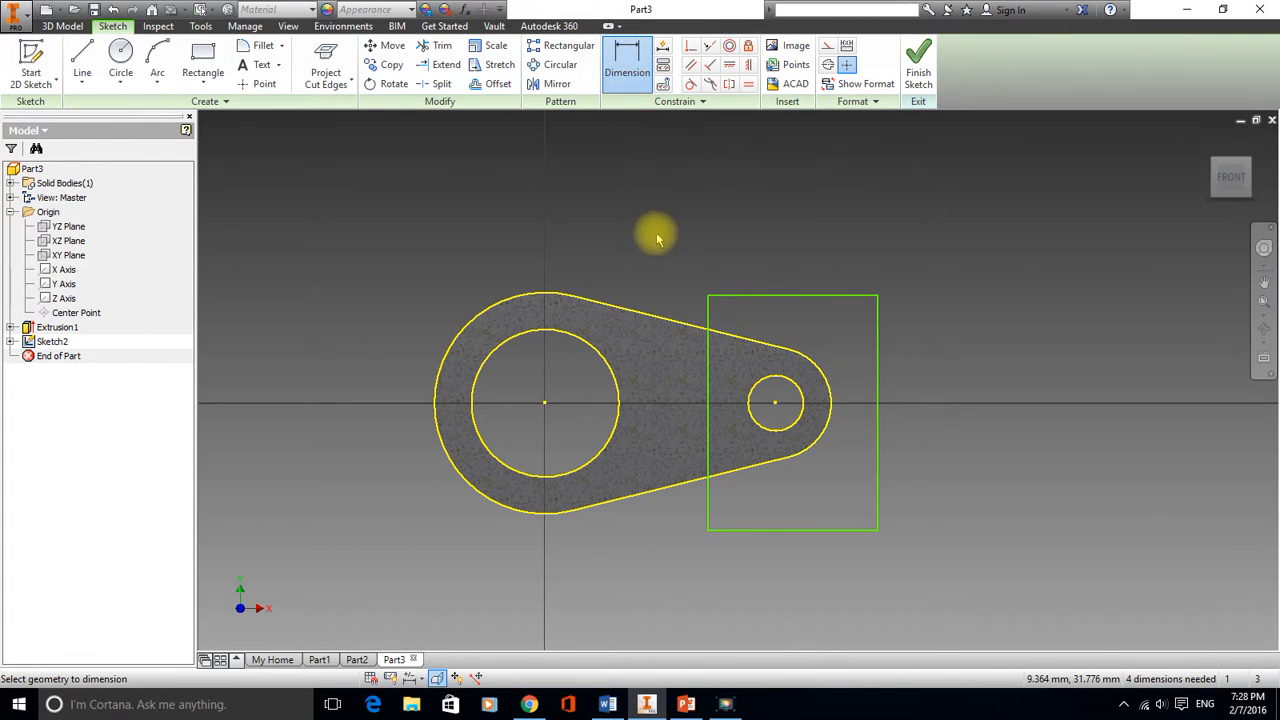
{"action": "left_click", "coordinate": [707, 312]}
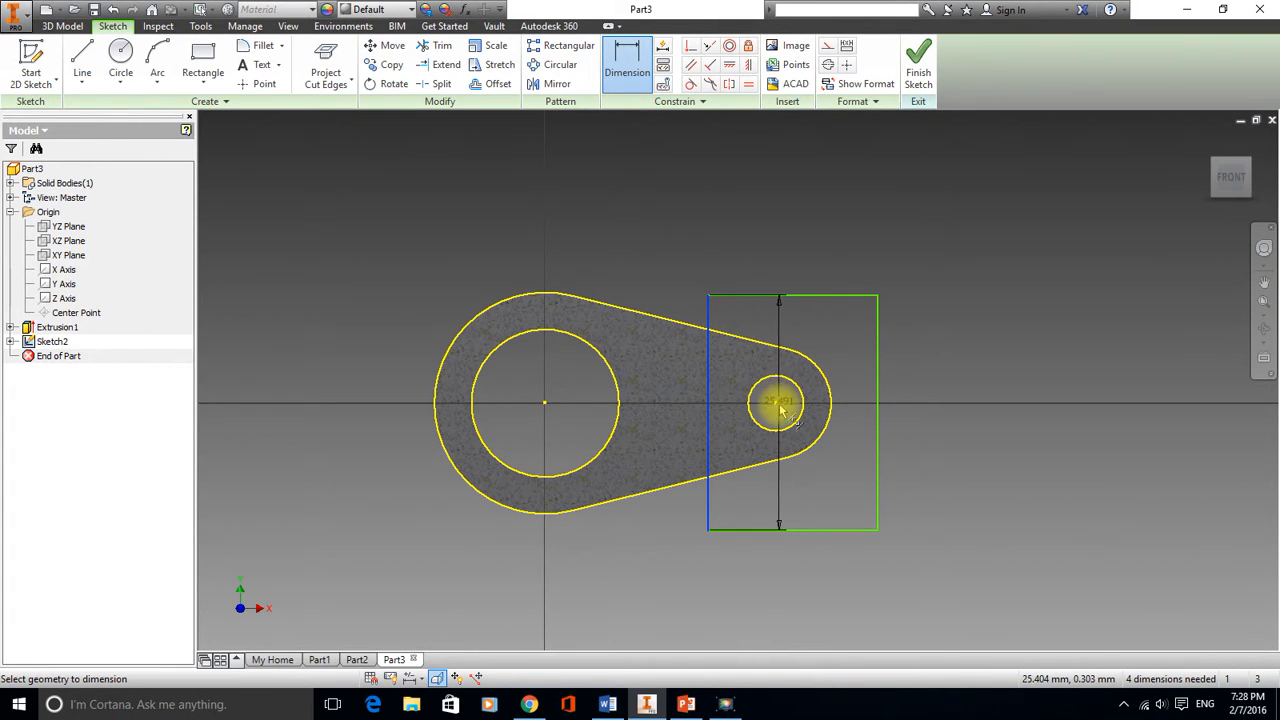
{"action": "left_click", "coordinate": [775, 403]}
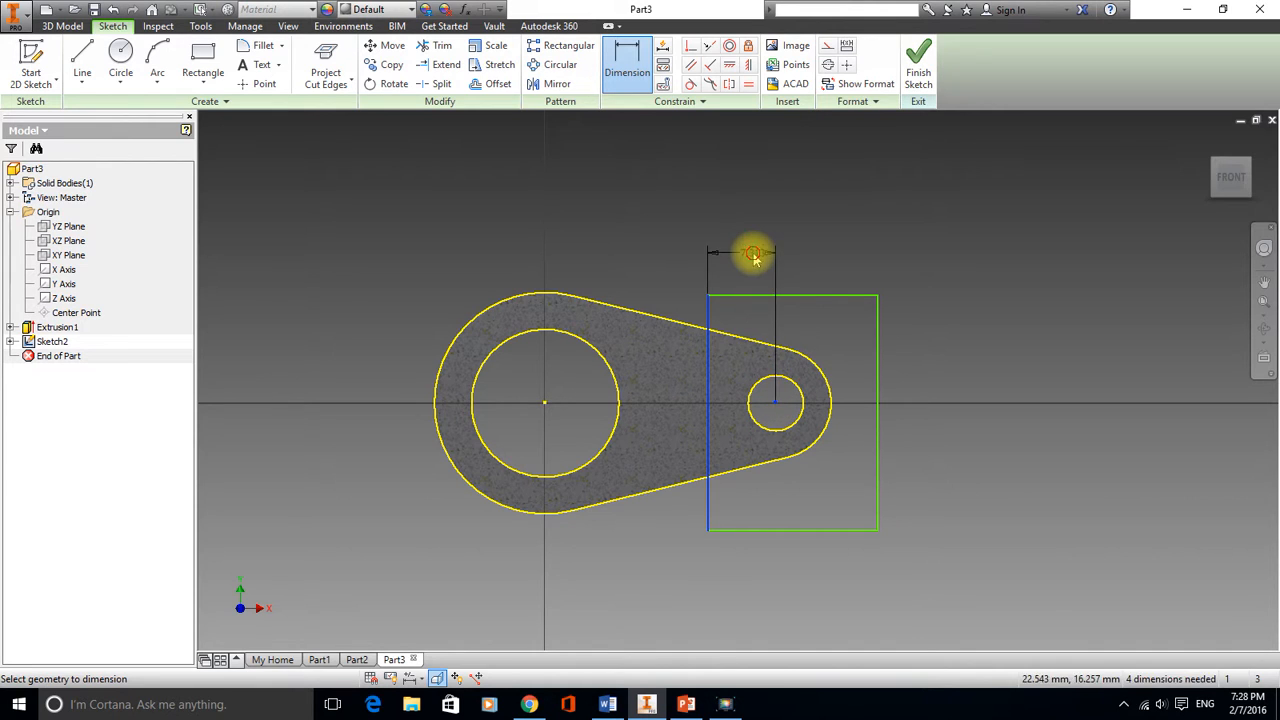
{"action": "left_click", "coordinate": [752, 254]}
{"action": "type", "text": "10"}
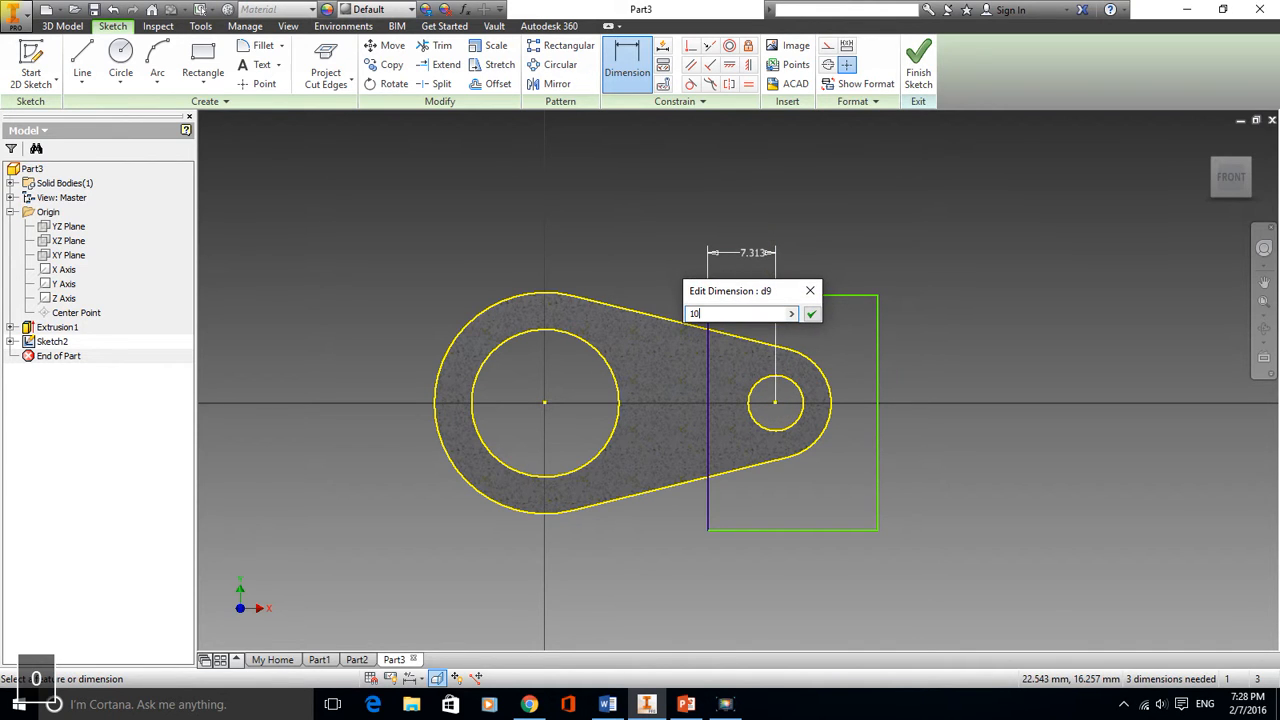
{"action": "left_click", "coordinate": [813, 315]}
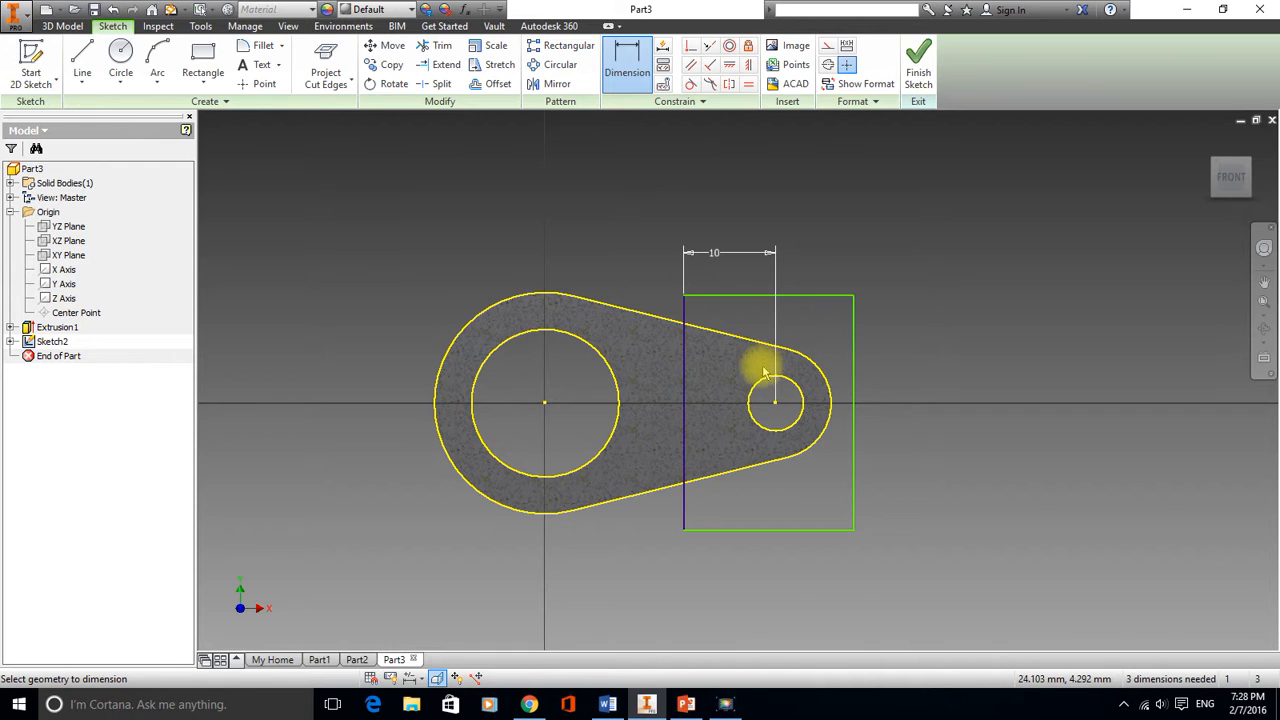
Finish the sketch and extrude the rectangle as a symmetric cut of 8 mm
{"action": "left_click", "coordinate": [918, 66]}
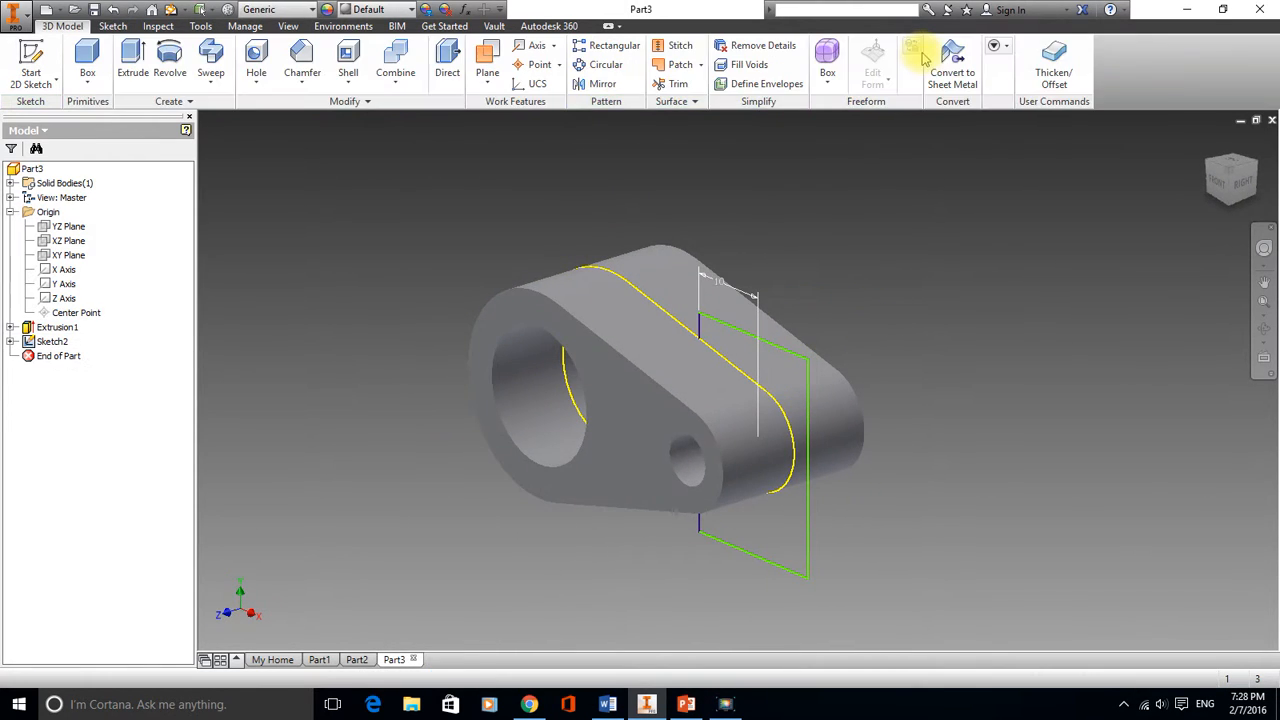
{"action": "left_click", "coordinate": [130, 60]}
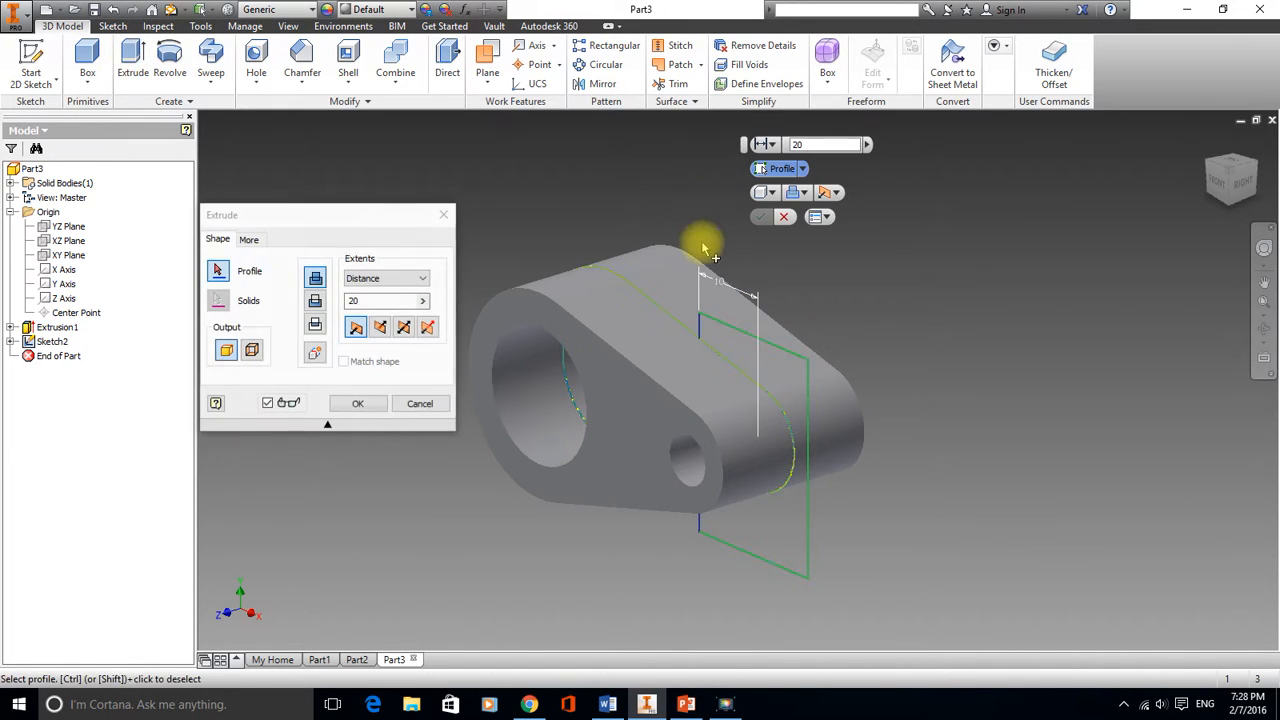
{"action": "left_click", "coordinate": [766, 374]}
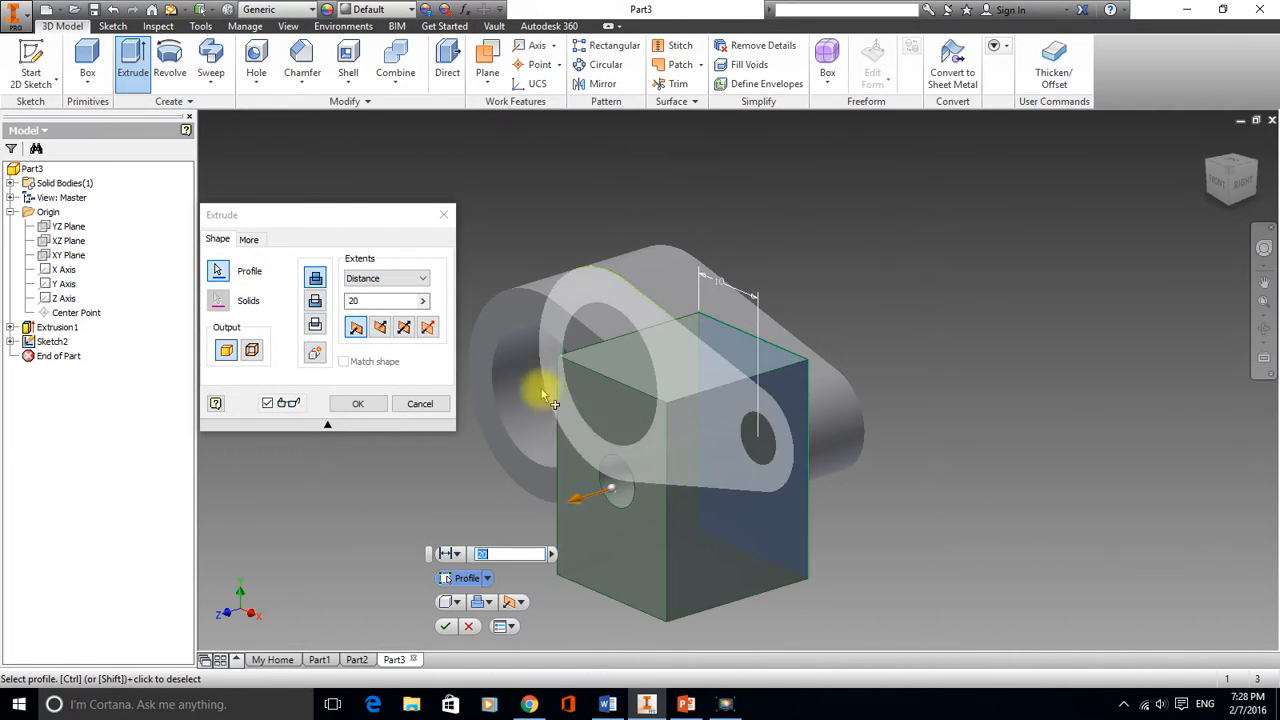
{"action": "left_click", "coordinate": [408, 330]}
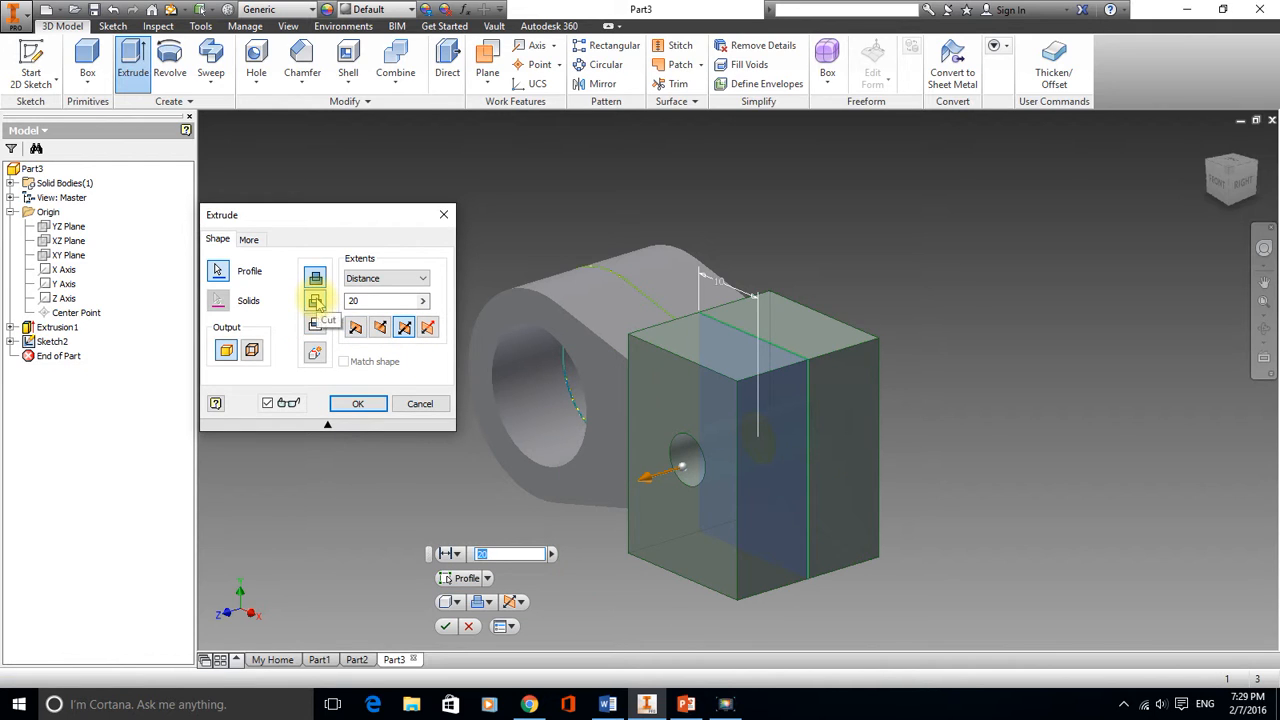
{"action": "left_click", "coordinate": [316, 302]}
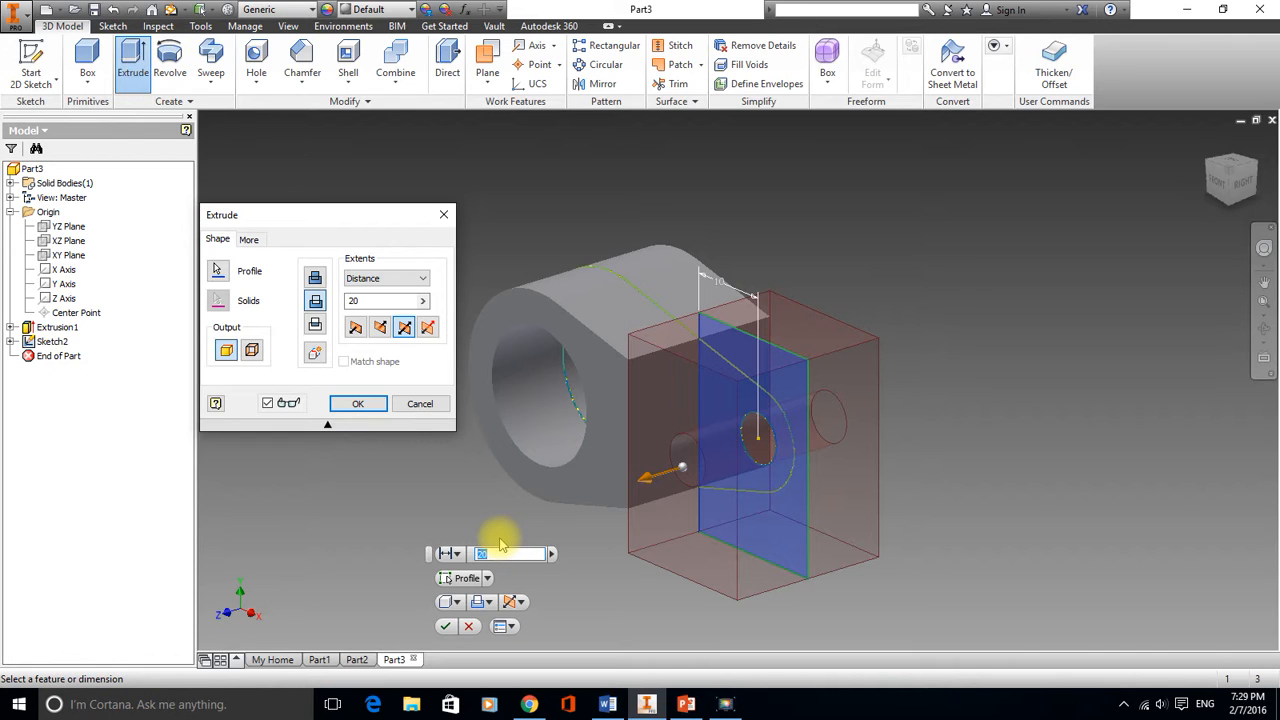
{"action": "left_click", "coordinate": [508, 553]}
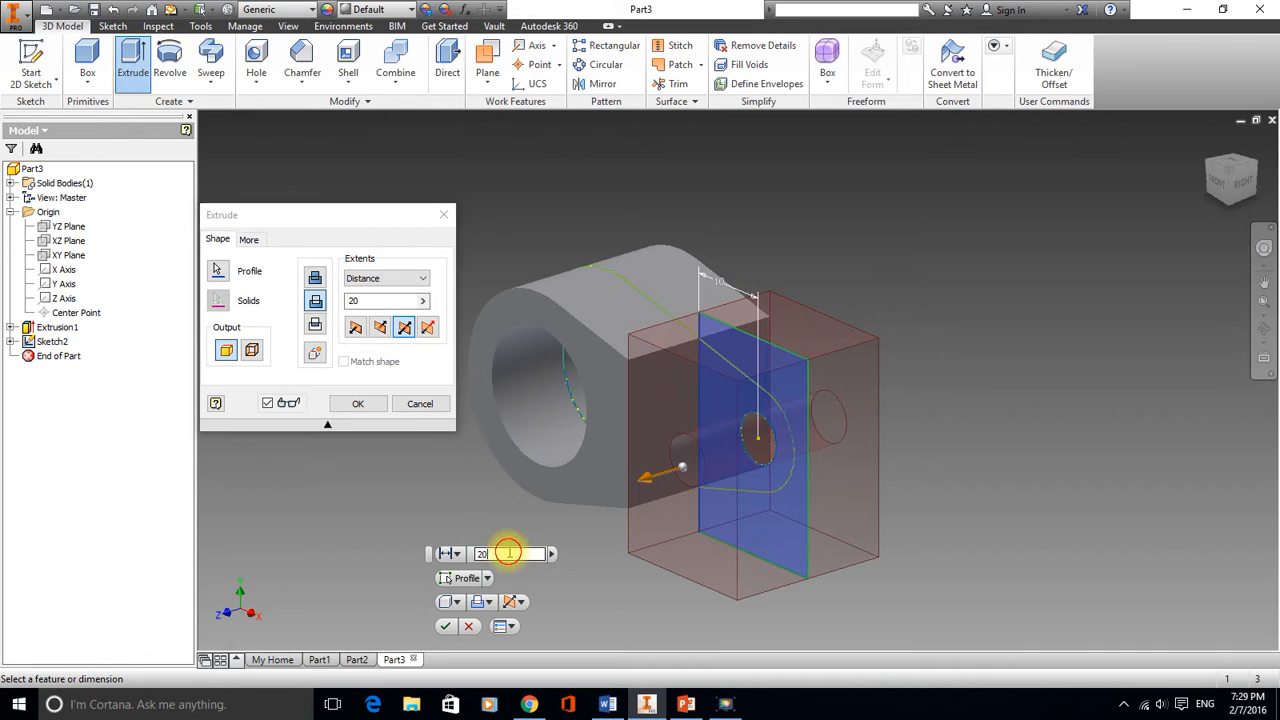
{"action": "key", "text": "BackSpace"}
{"action": "key", "text": "BackSpace"}
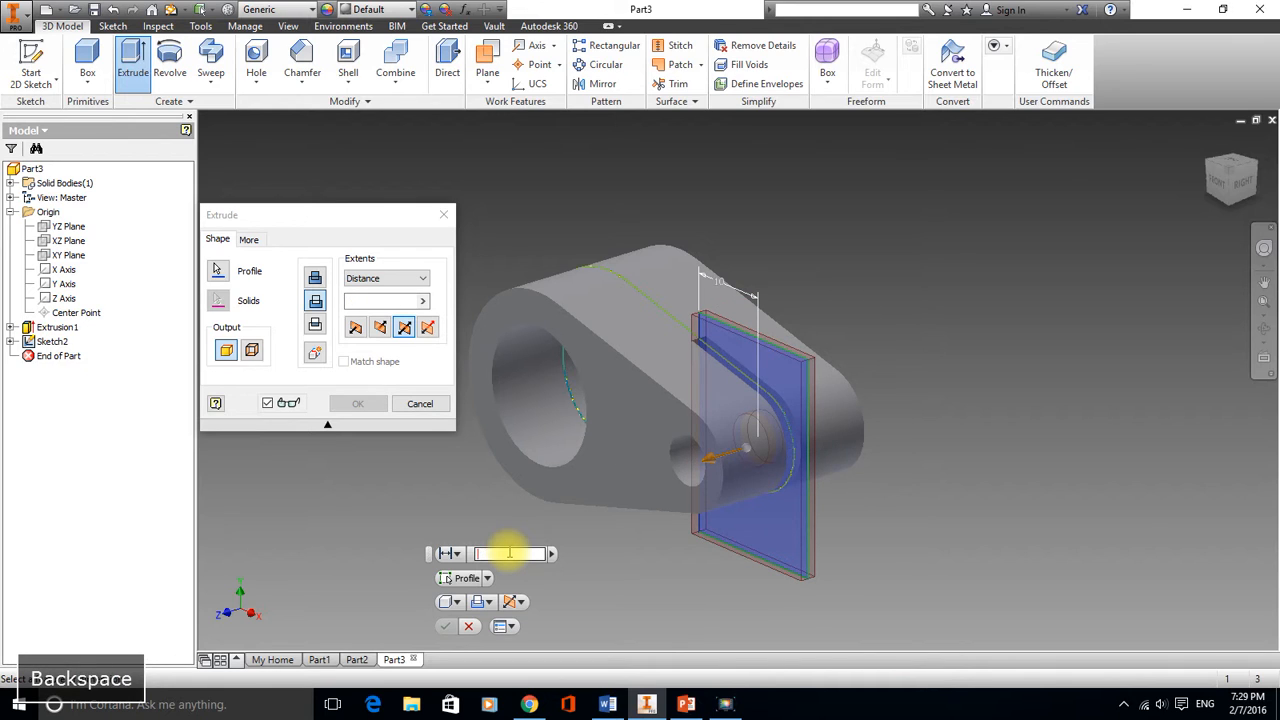
{"action": "type", "text": "8"}
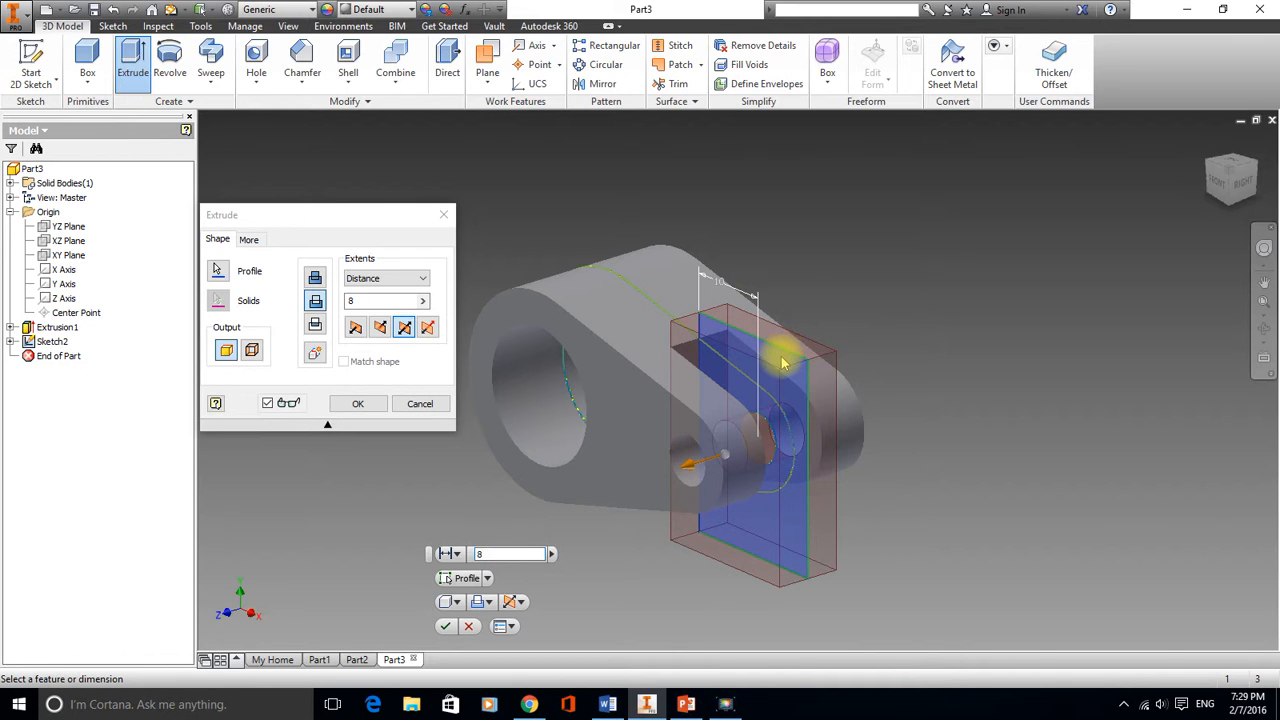
{"action": "left_click", "coordinate": [446, 628]}
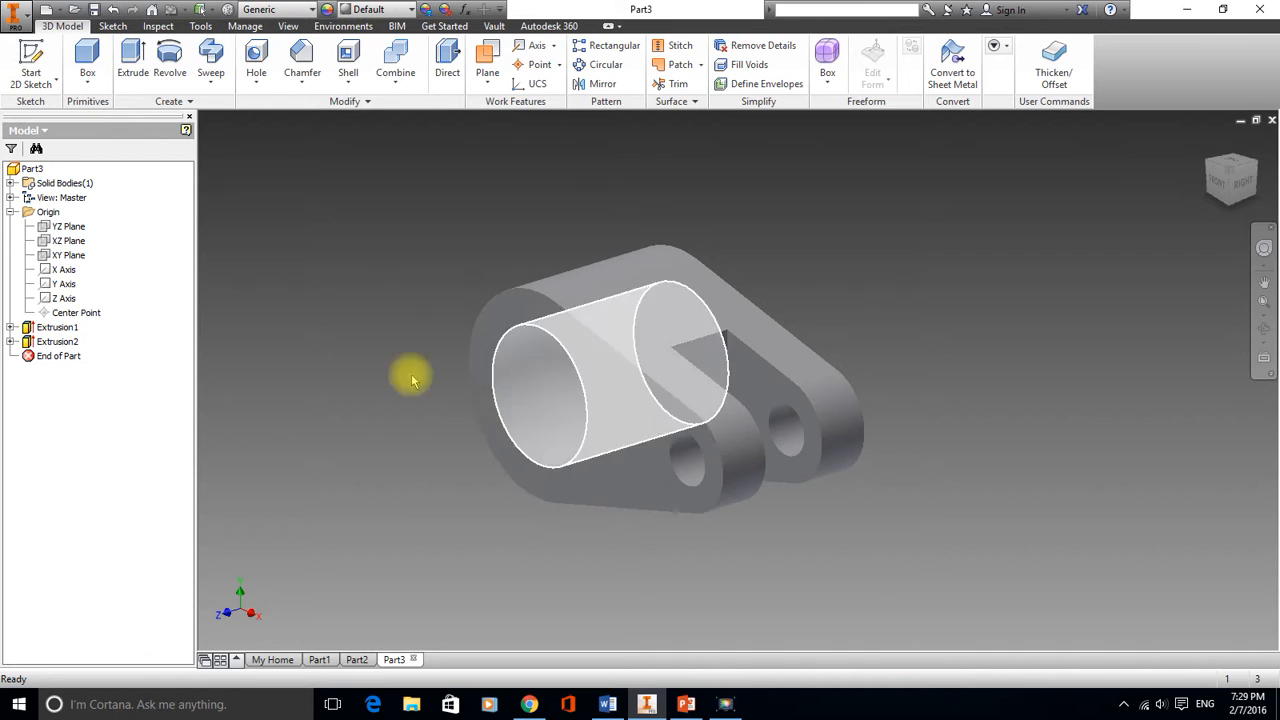
Delete the cut extrusion together with its consumed sketch
{"action": "left_click", "coordinate": [60, 343]}
{"action": "key", "text": "Delete"}
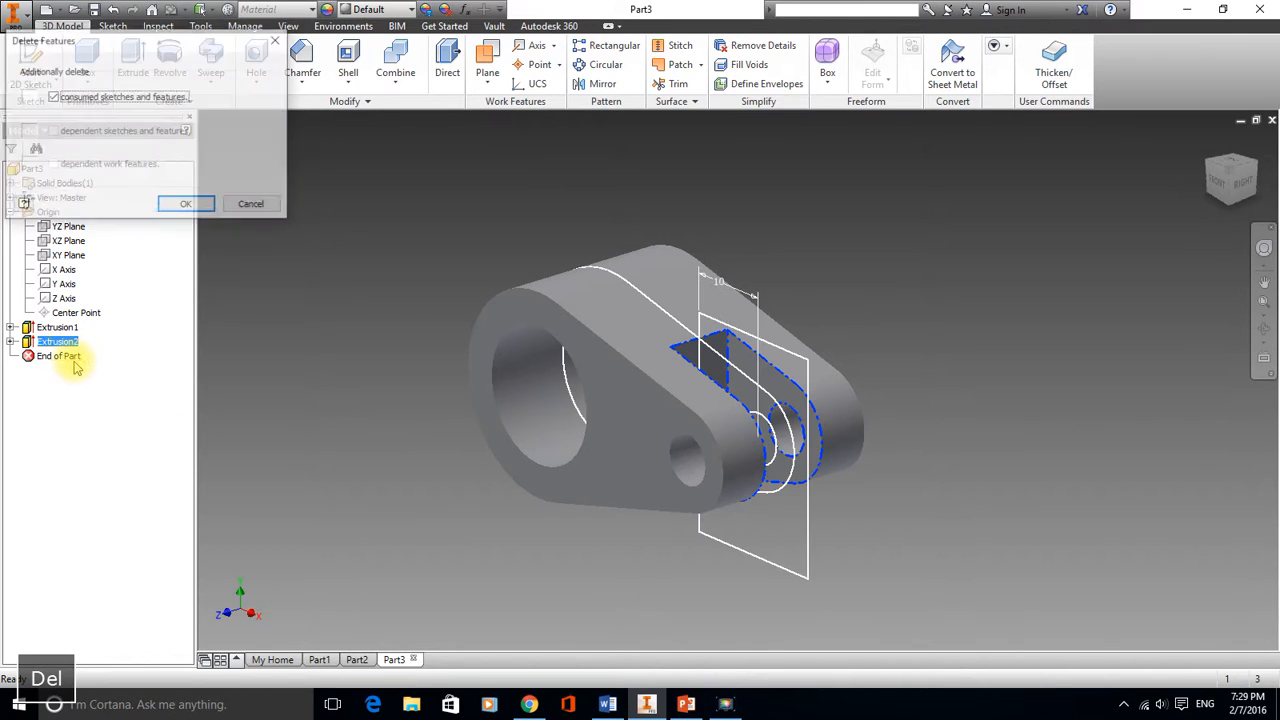
{"action": "left_click", "coordinate": [185, 205]}
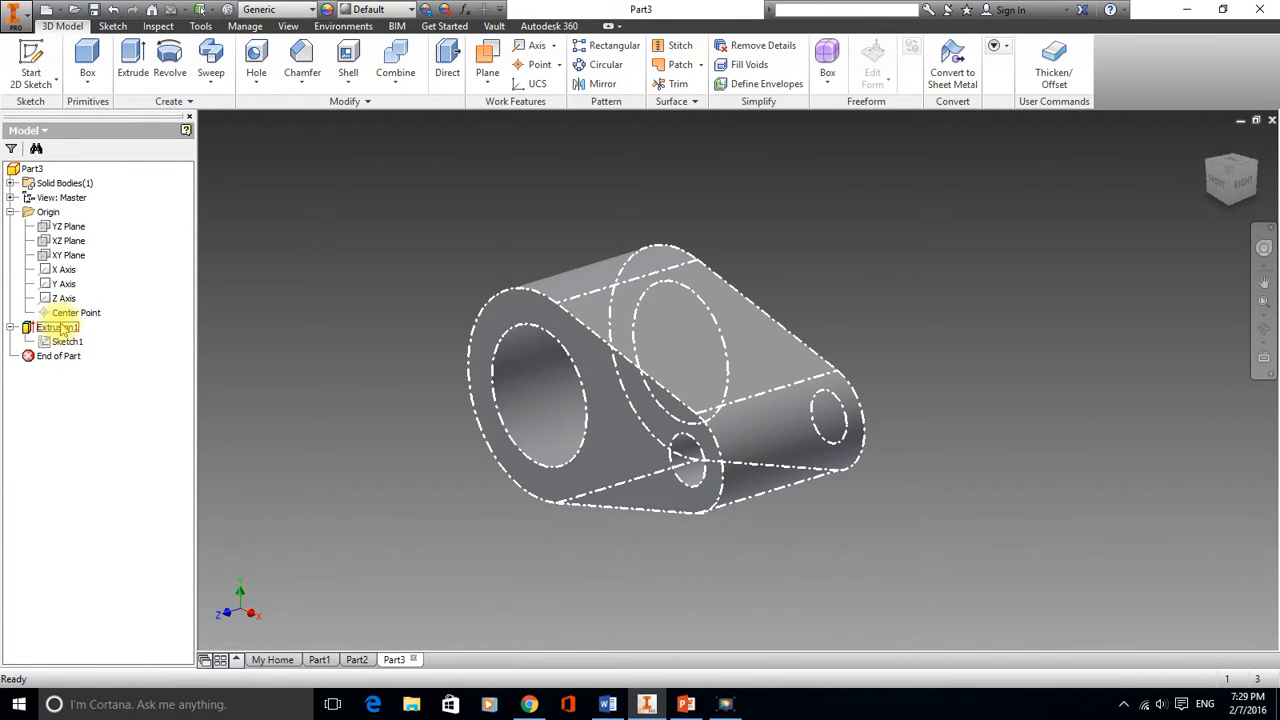
{"action": "left_click", "coordinate": [60, 328]}
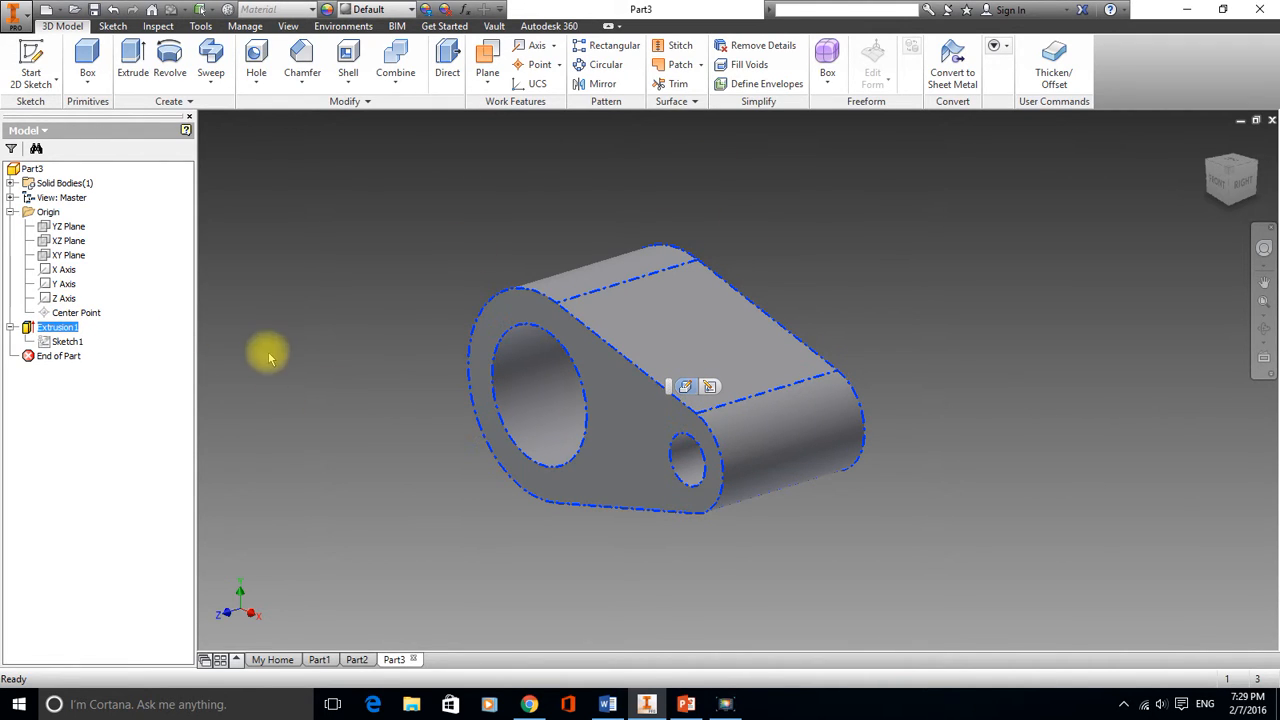
{"action": "left_click", "coordinate": [326, 208]}
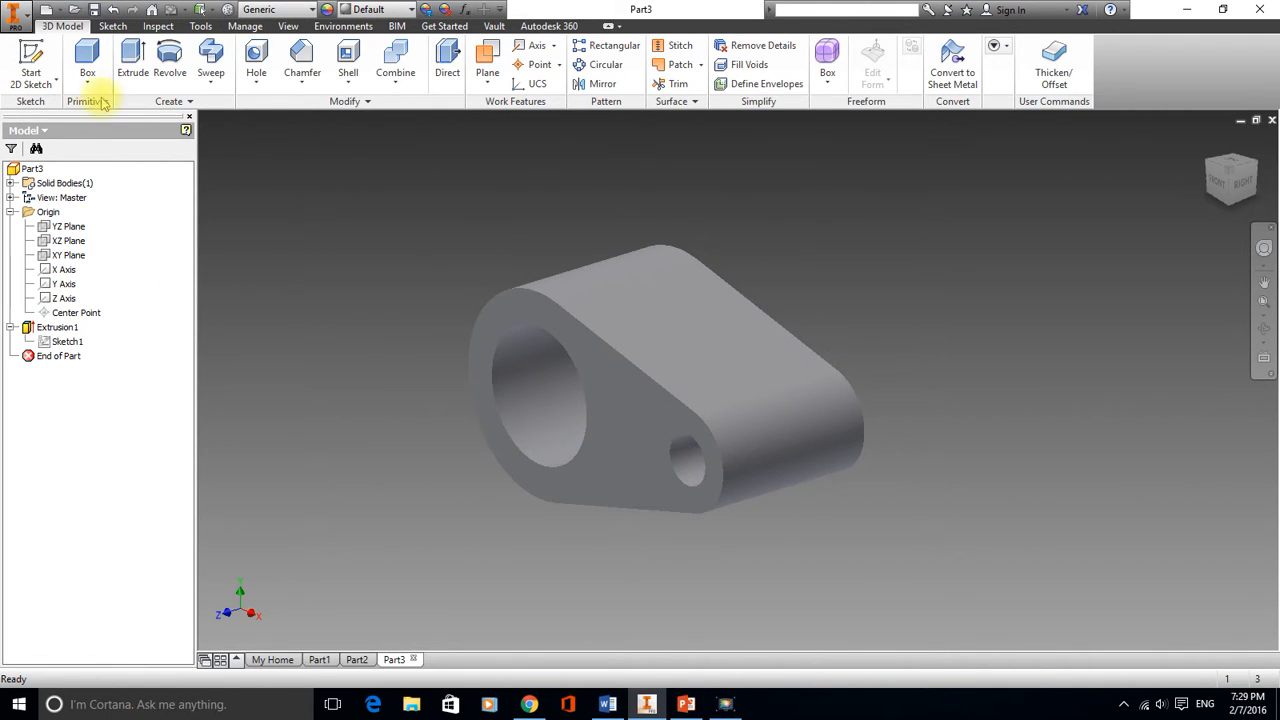
Undo the recent operations until the extrusion is removed and only the sketch remains
{"action": "left_click", "coordinate": [113, 10]}
{"action": "left_click", "coordinate": [113, 10]}
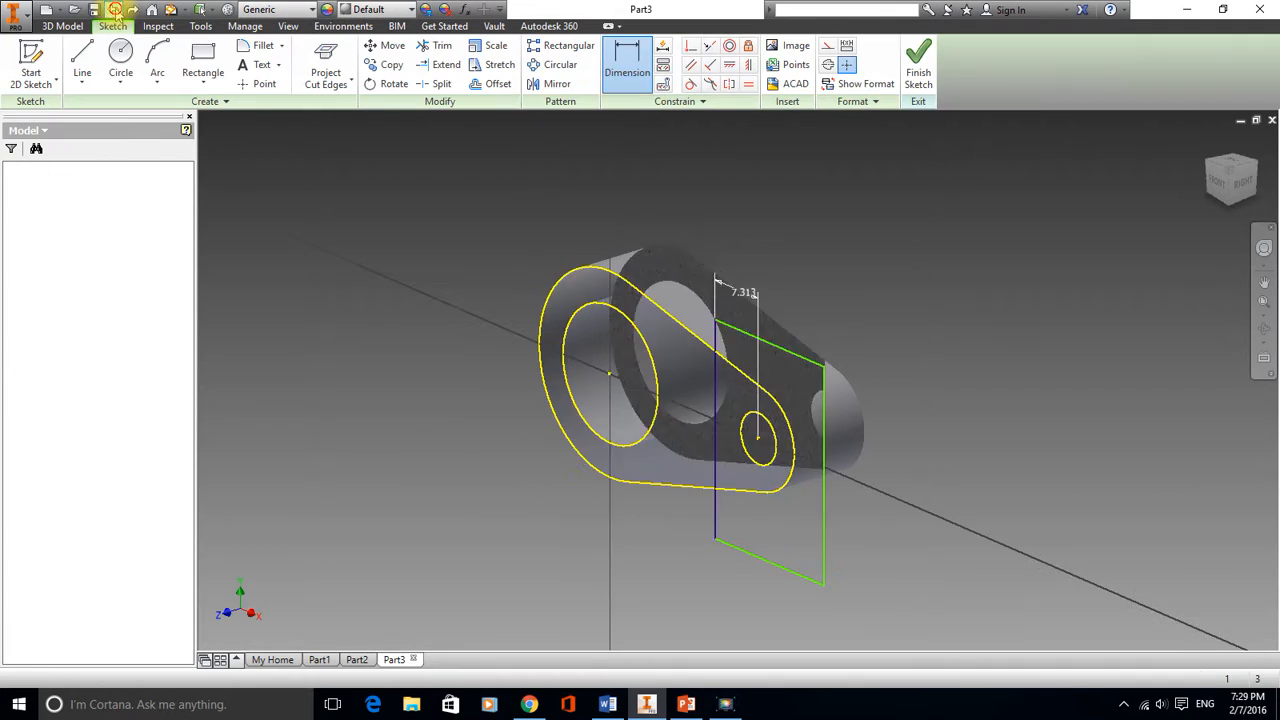
{"action": "left_click", "coordinate": [113, 10]}
{"action": "left_click", "coordinate": [113, 10]}
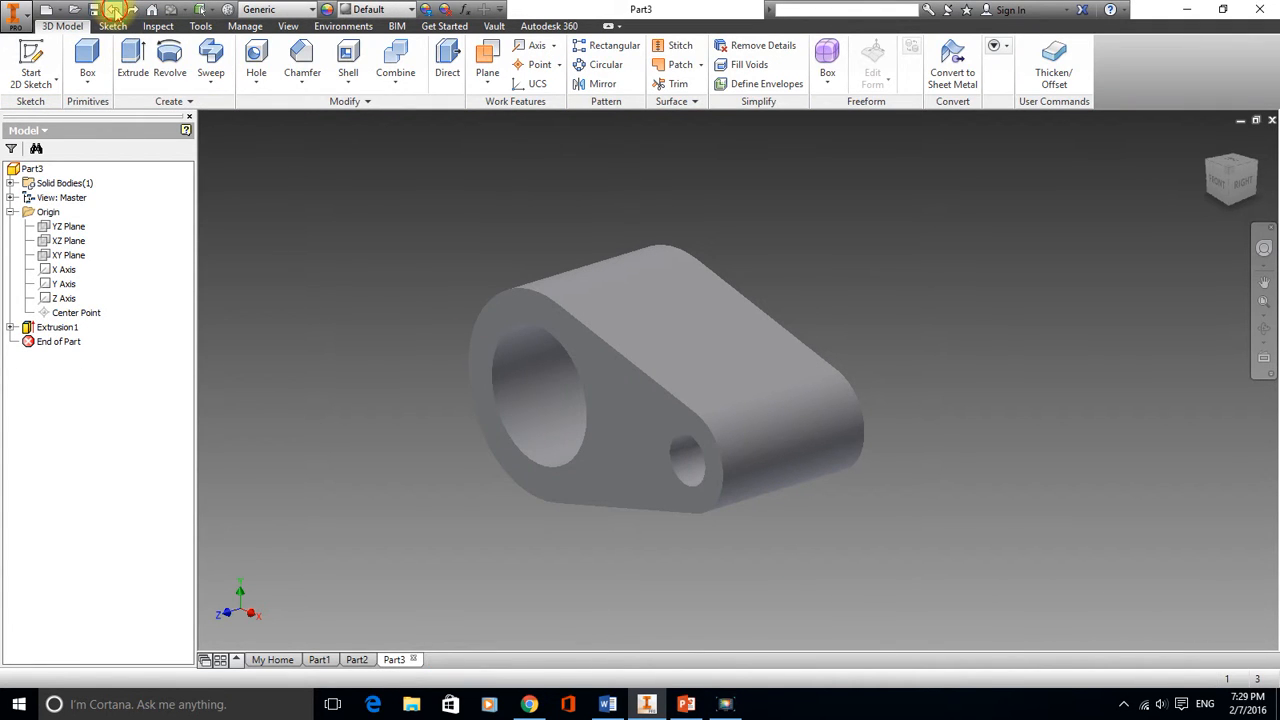
{"action": "left_click", "coordinate": [113, 10]}
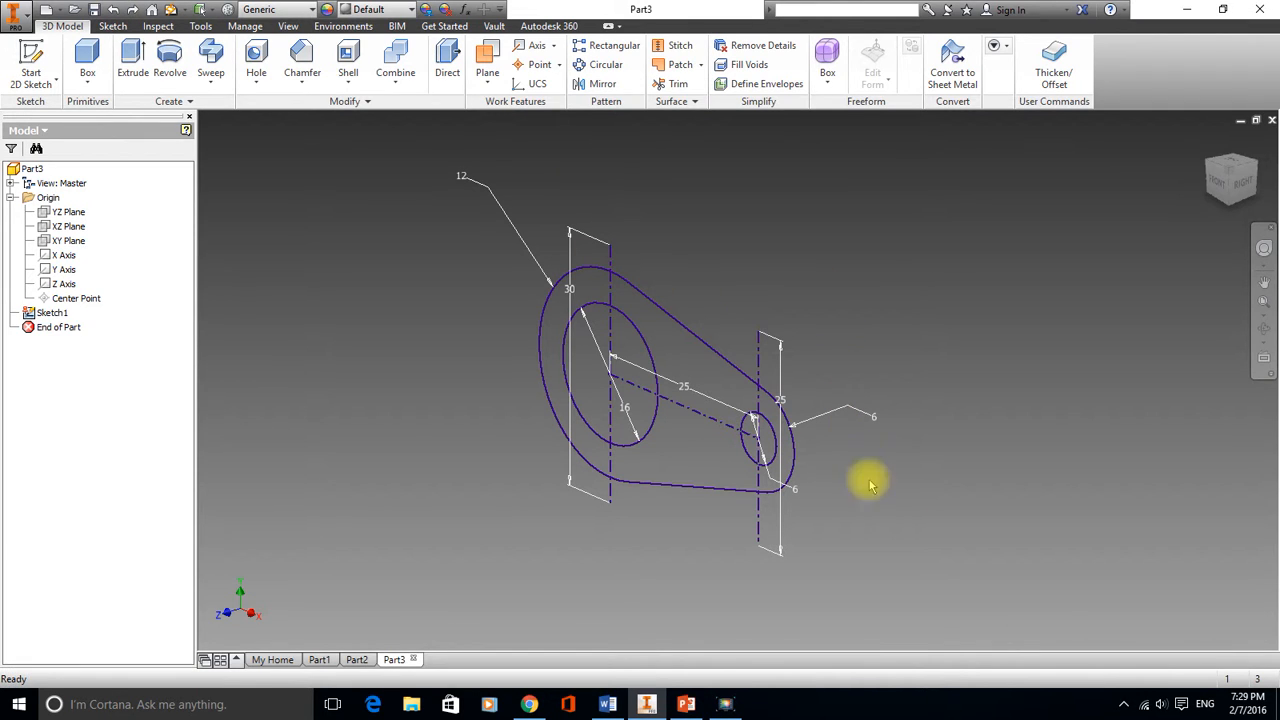
Switch to the front view of the sketch and open Sketch1 for editing
{"action": "left_click", "coordinate": [1218, 188]}
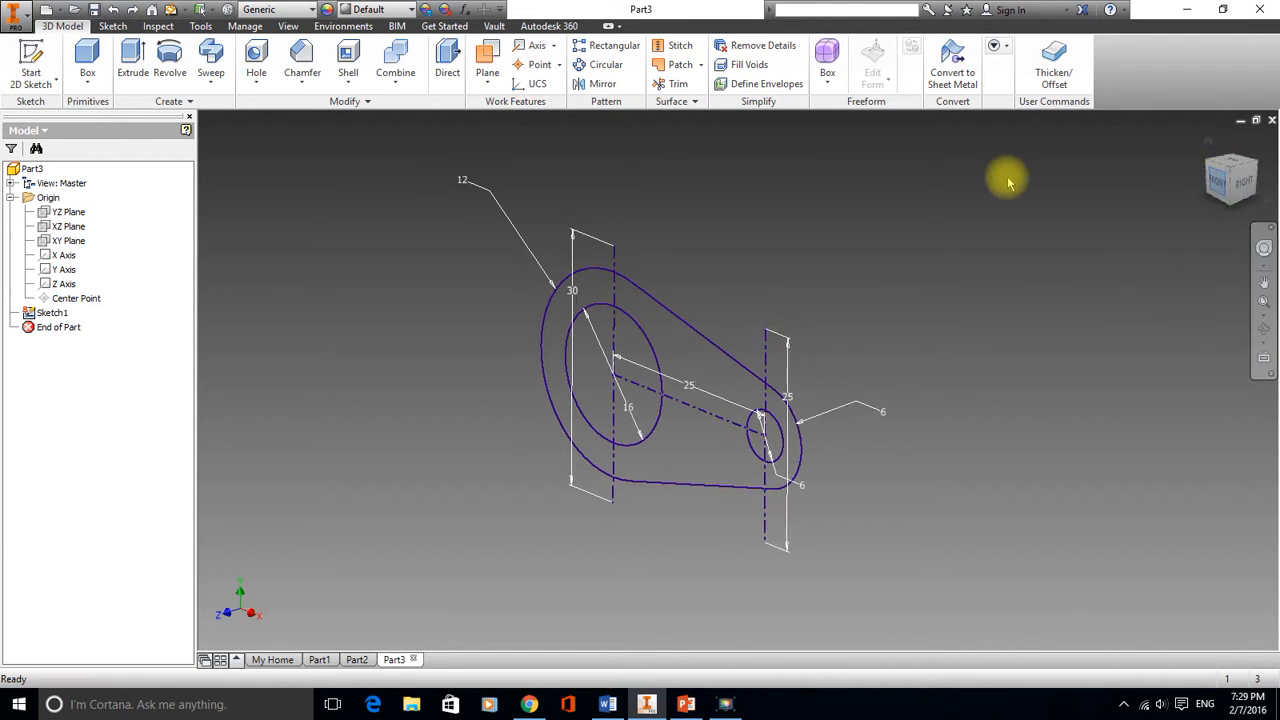
{"action": "scroll", "coordinate": [748, 302], "scroll_direction": "up", "scroll_amount": 5}
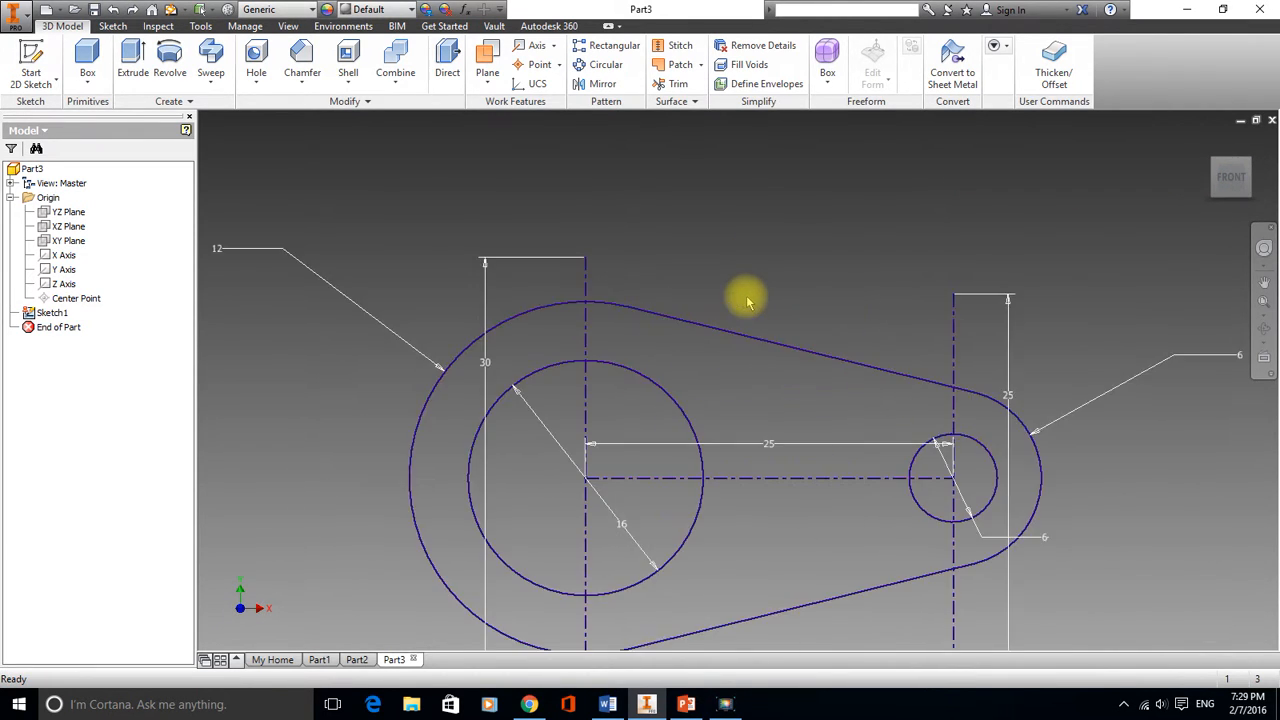
{"action": "scroll", "coordinate": [748, 302], "scroll_direction": "down", "scroll_amount": 3}
{"action": "middle_click_drag", "start_coordinate": [745, 290], "coordinate": [698, 225]}
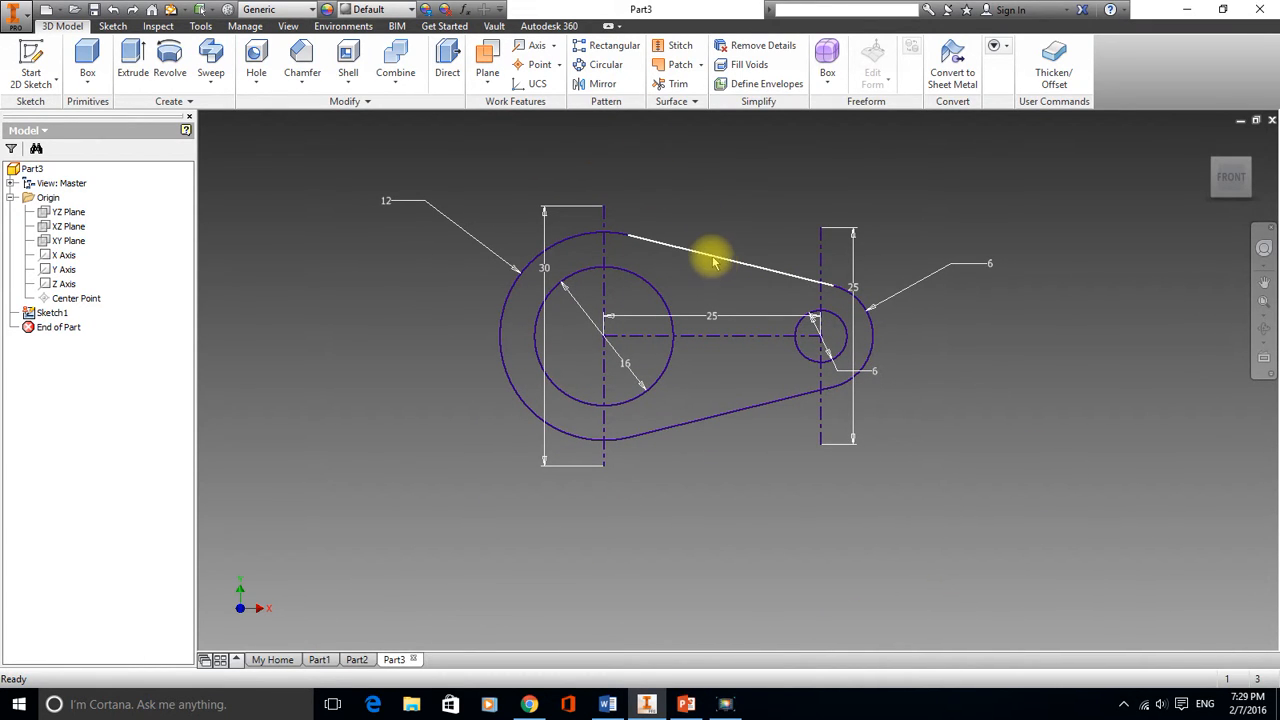
{"action": "key", "text": "Delete"}
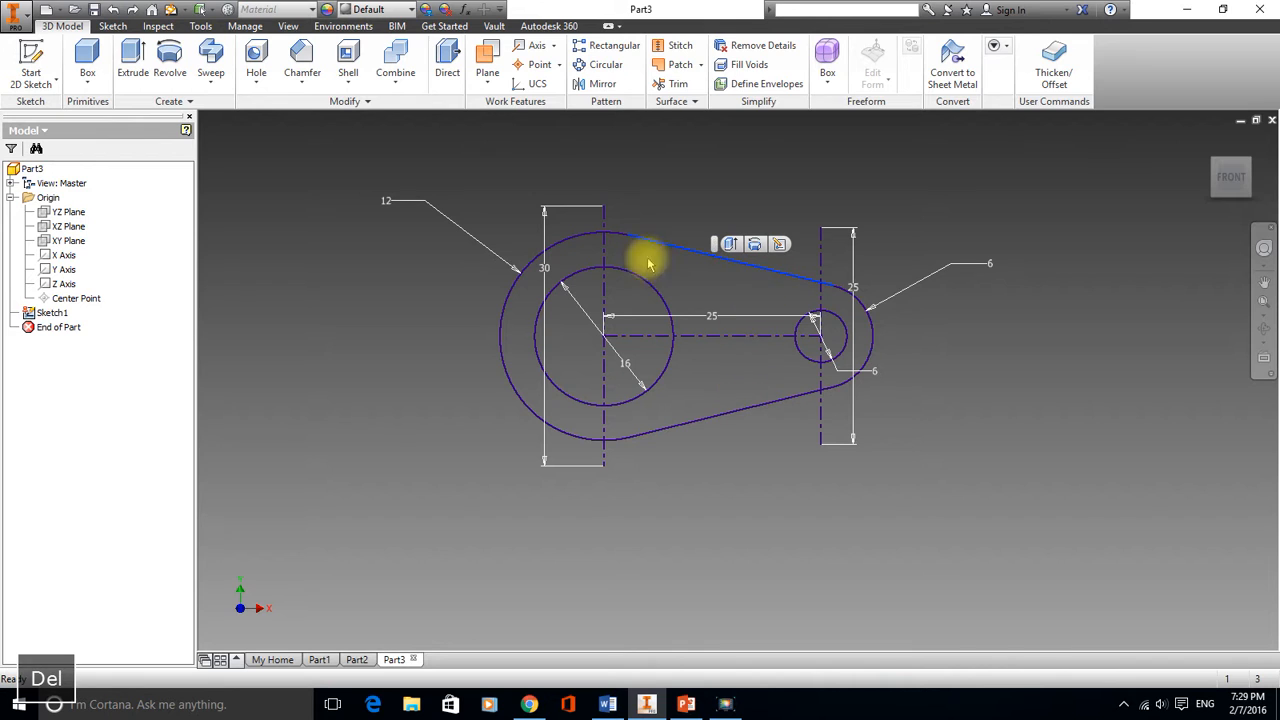
{"action": "right_click", "coordinate": [62, 313]}
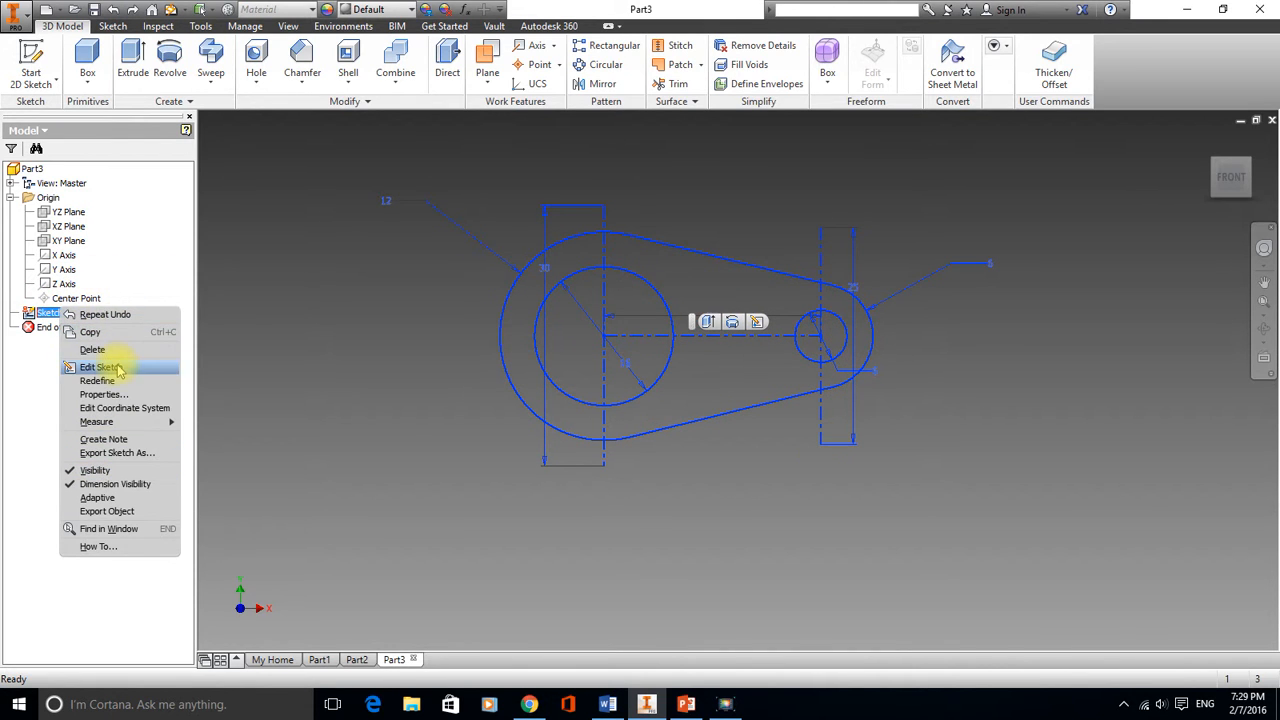
{"action": "left_click", "coordinate": [100, 367]}
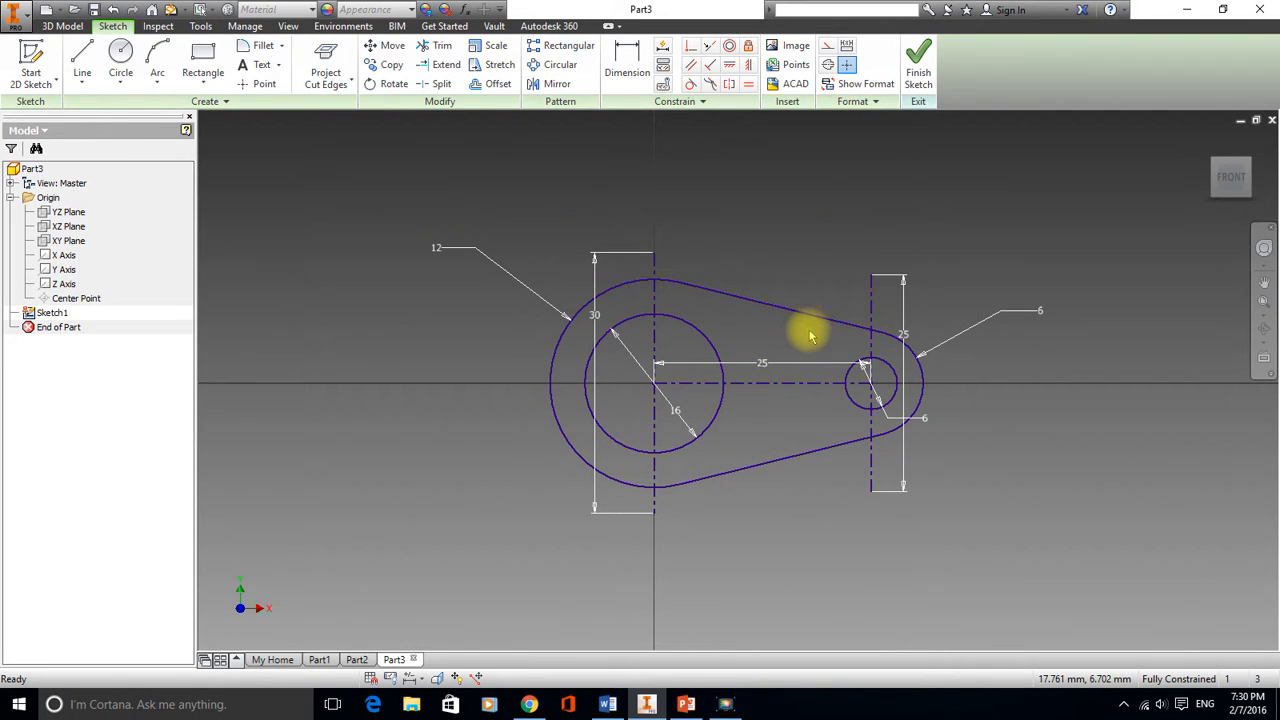
Delete the two tangent lines and the outer arcs of the sketch profile, keeping both holes and their dimensions
{"action": "left_click", "coordinate": [803, 317]}
{"action": "key", "text": "Delete"}
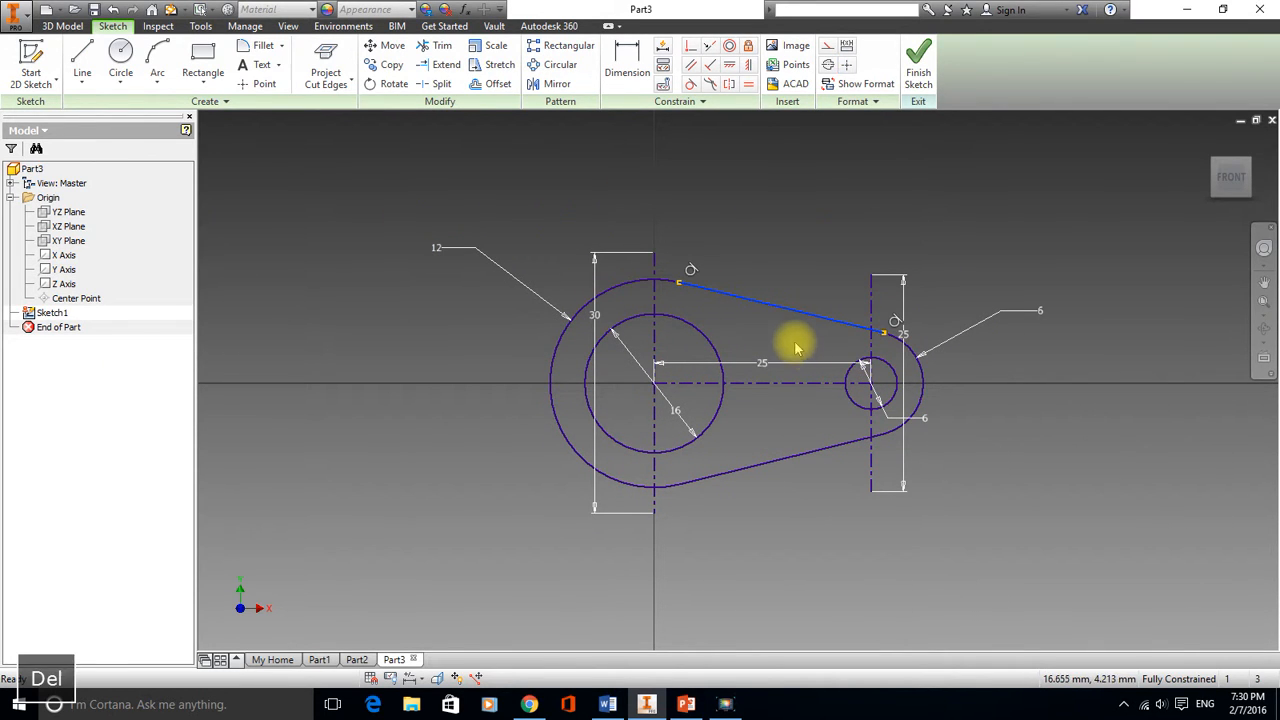
{"action": "left_click", "coordinate": [623, 287]}
{"action": "key", "text": "Delete"}
{"action": "left_click", "coordinate": [752, 462]}
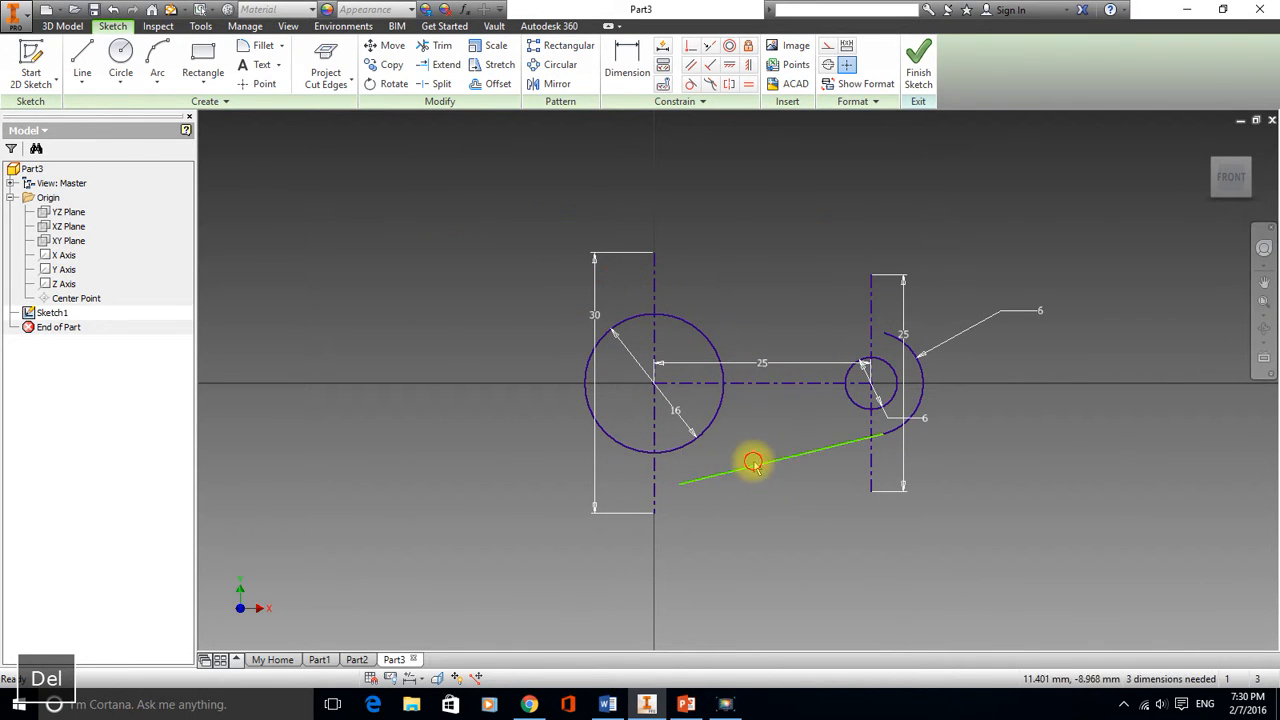
{"action": "left_click", "coordinate": [926, 377]}
{"action": "key", "text": "Delete"}
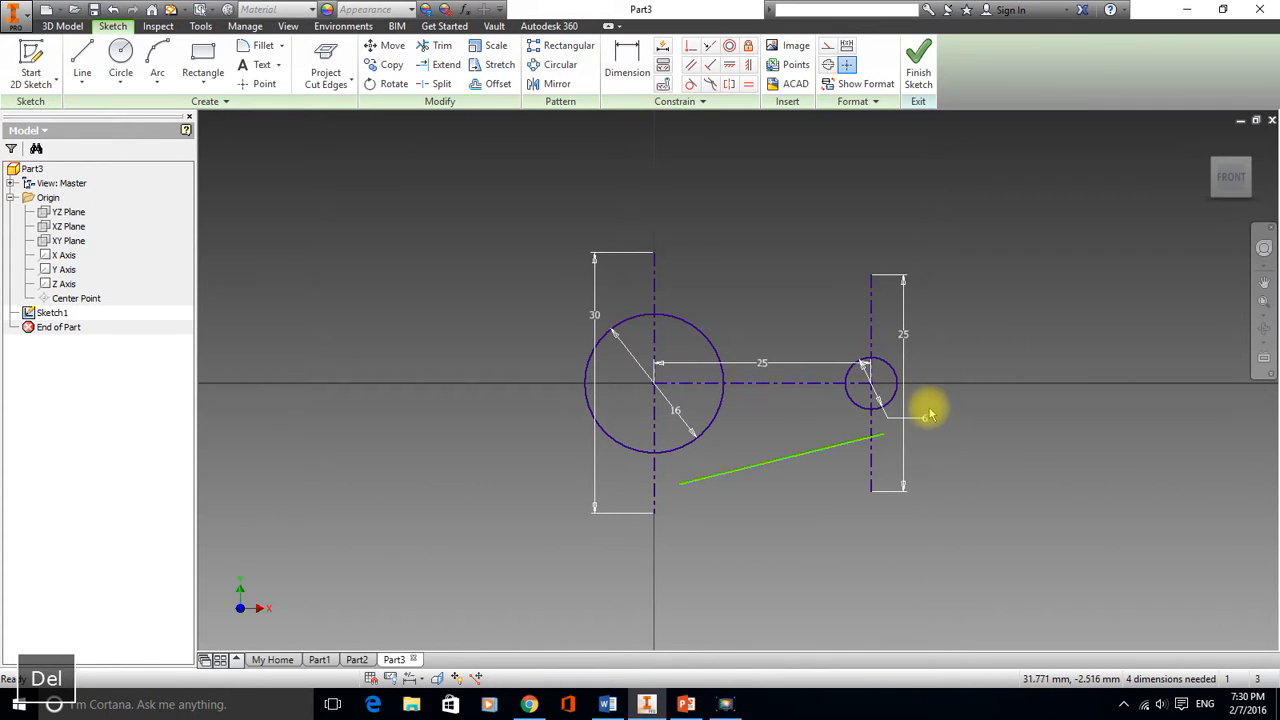
{"action": "left_click", "coordinate": [802, 459]}
{"action": "key", "text": "Delete"}
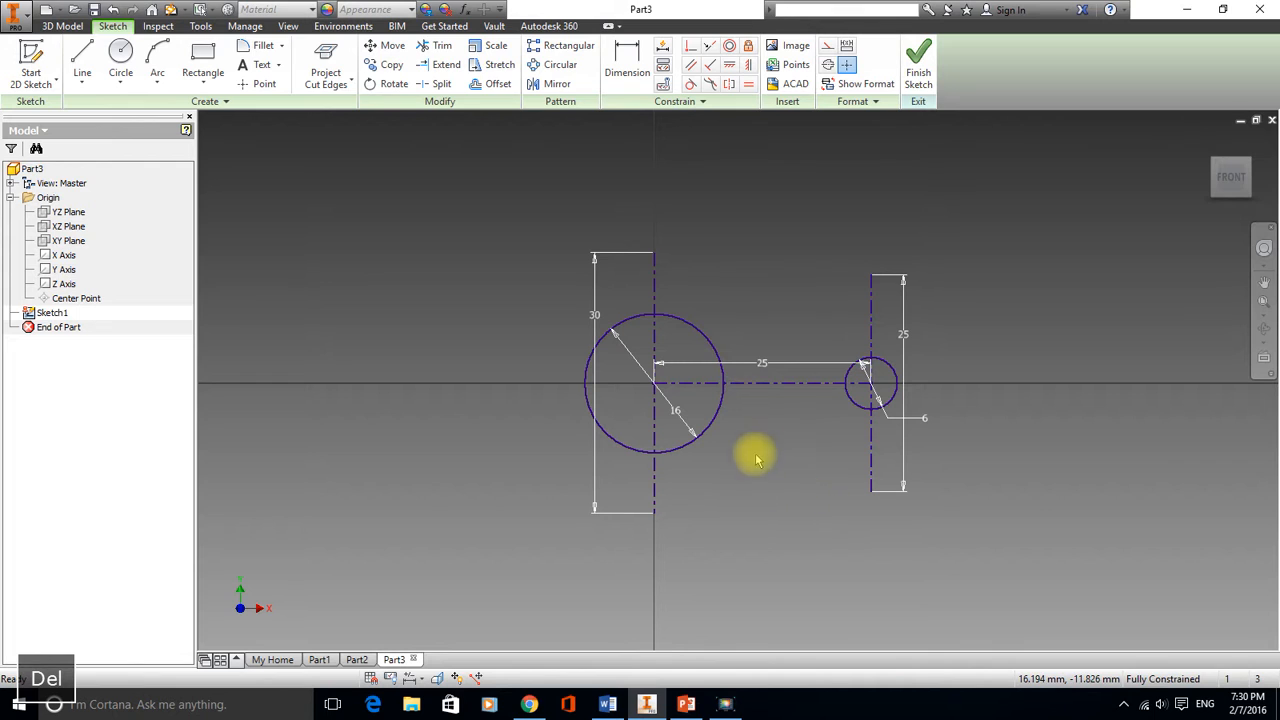
Draw a 24 mm diameter circle concentric with the large hole
{"action": "left_click", "coordinate": [120, 60]}
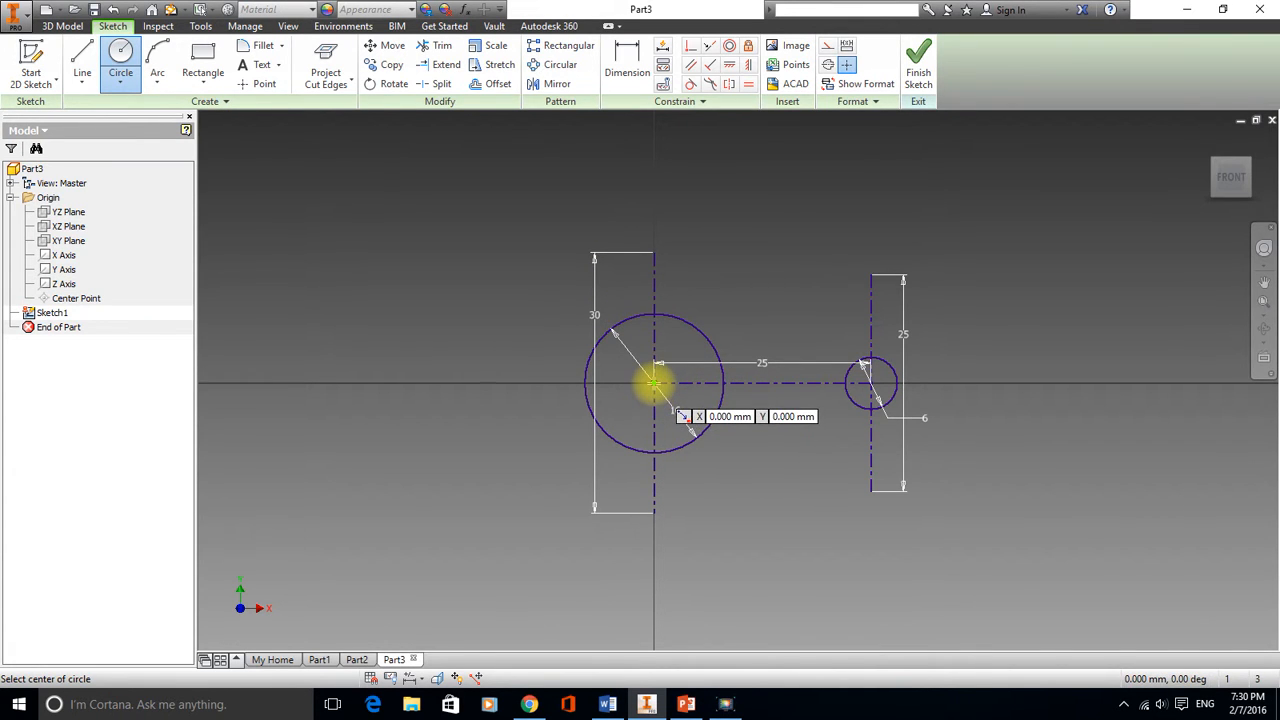
{"action": "left_click", "coordinate": [653, 382]}
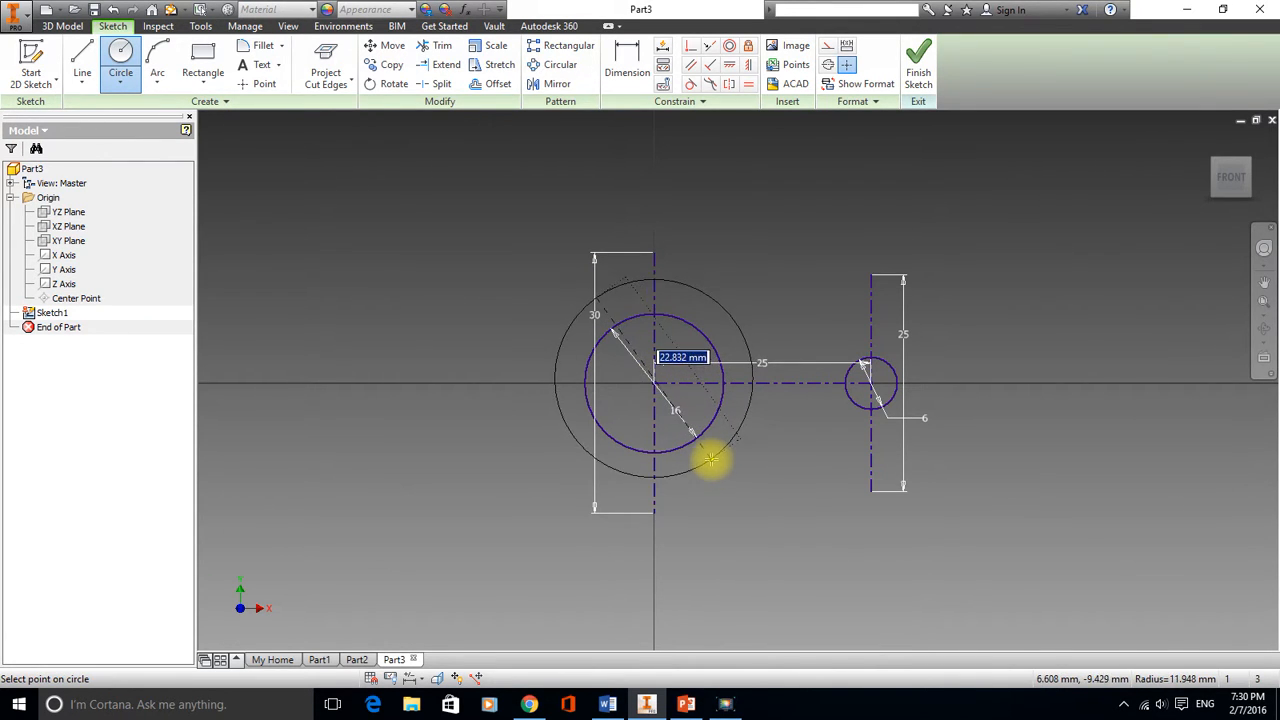
{"action": "key", "text": "Escape"}
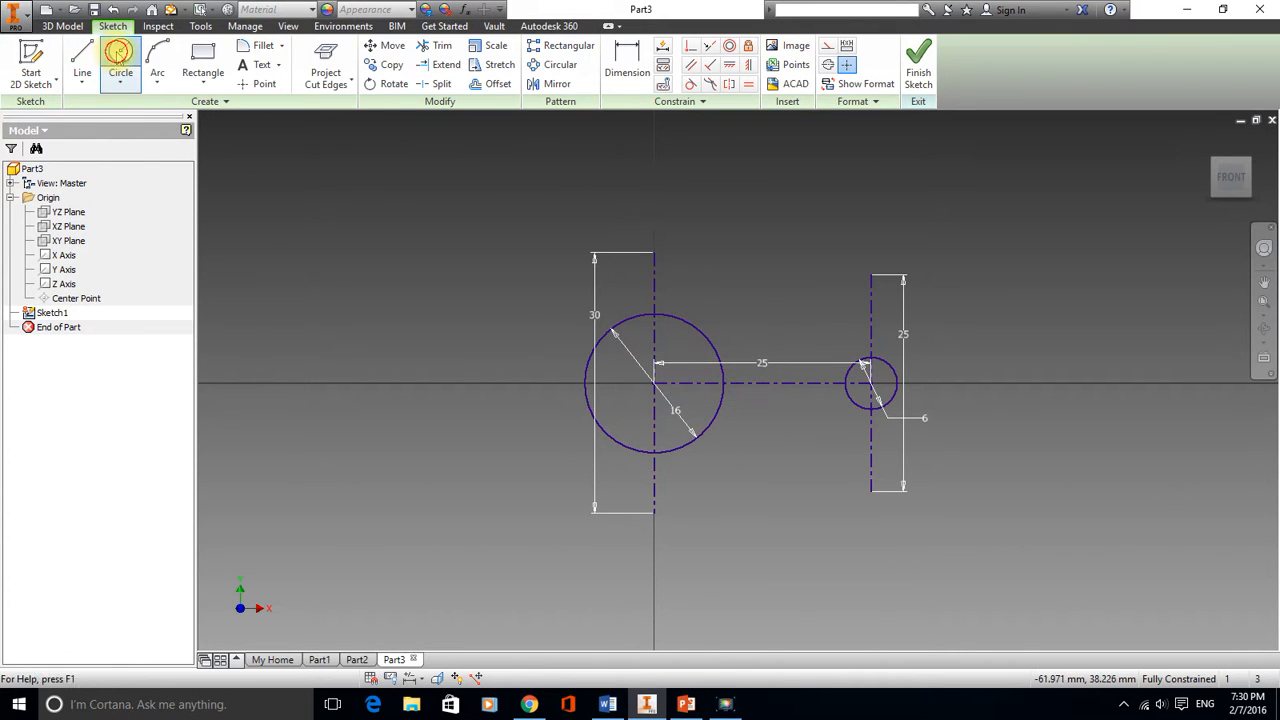
{"action": "left_click", "coordinate": [118, 52]}
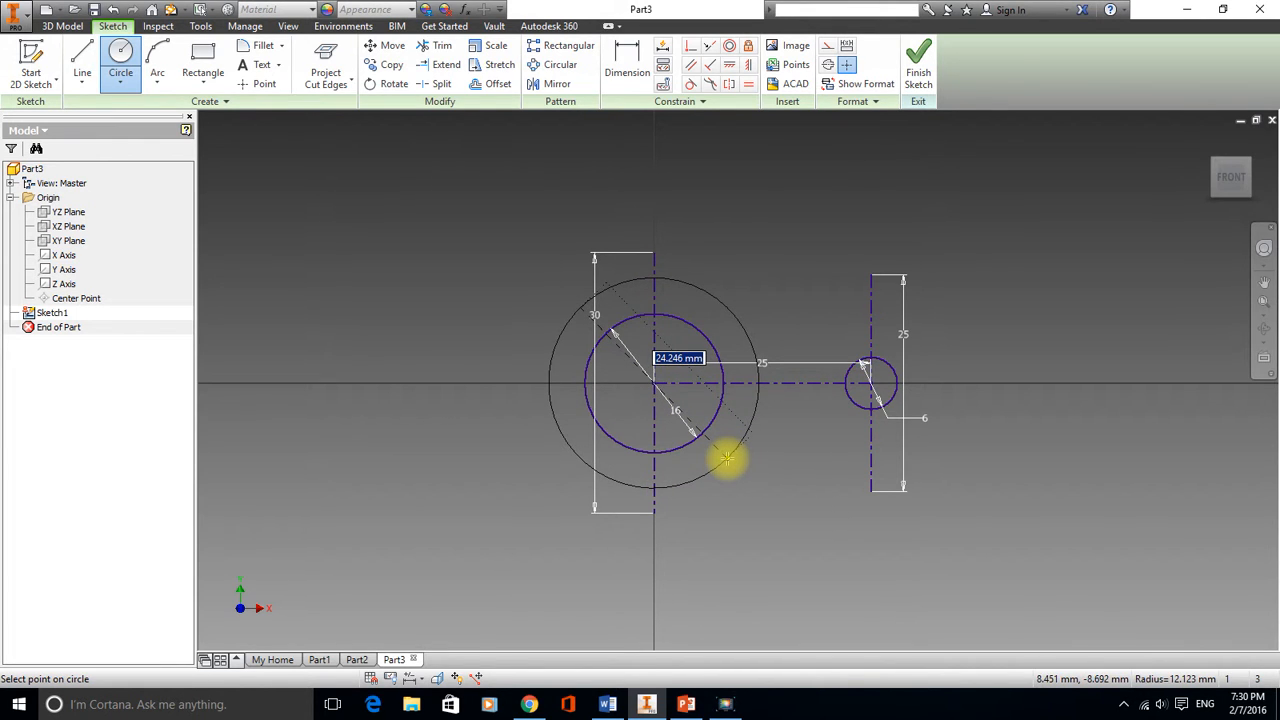
{"action": "key", "text": "Return"}
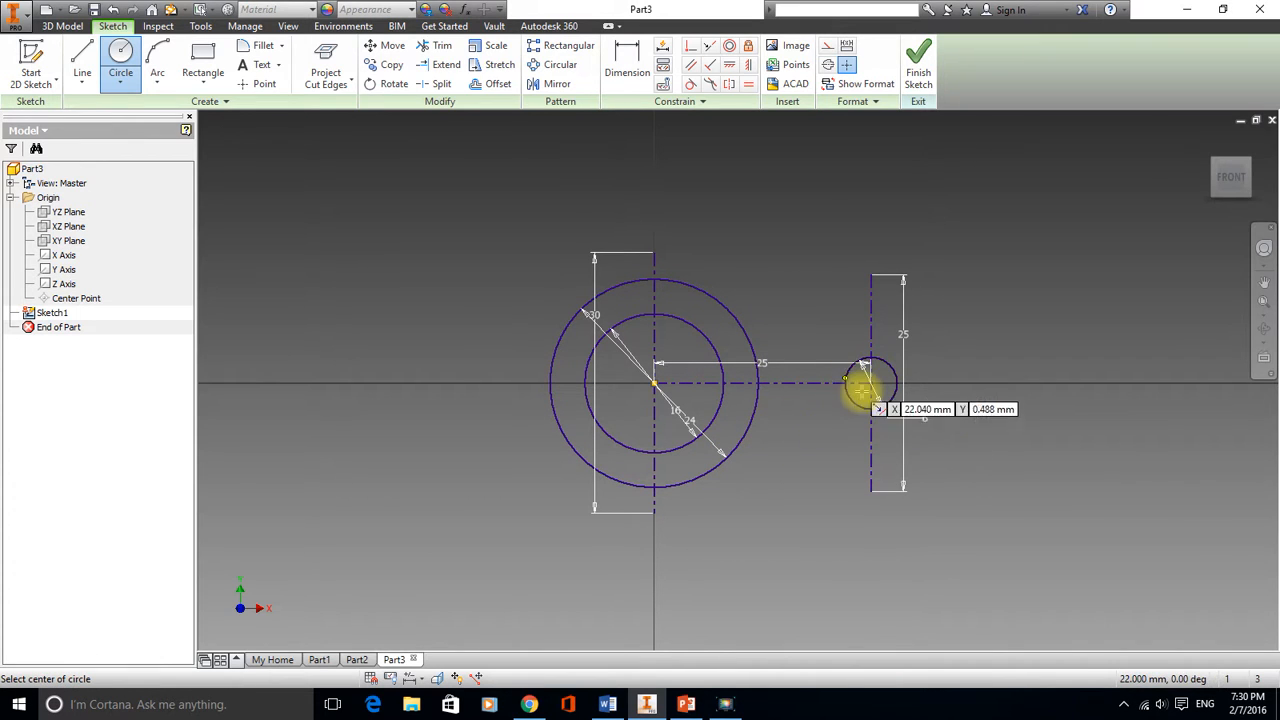
Draw a 12 mm diameter circle concentric with the small hole
{"action": "left_click", "coordinate": [867, 383]}
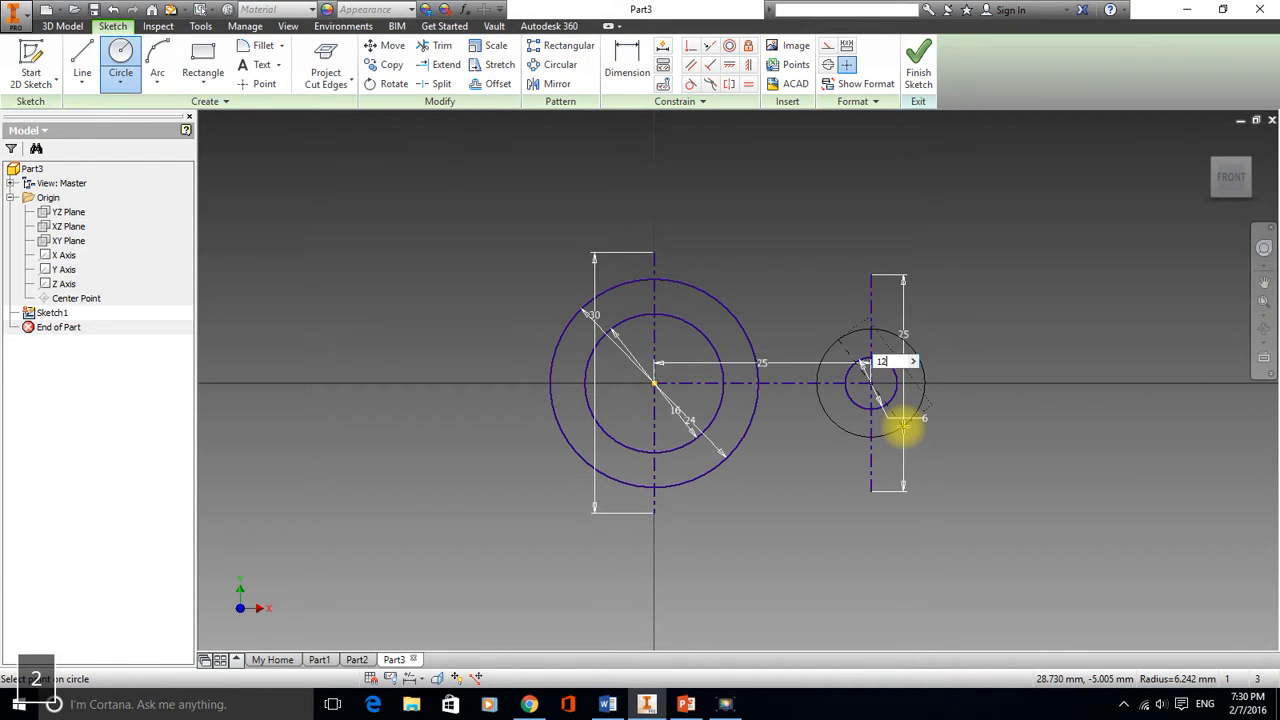
{"action": "type", "text": "12"}
{"action": "key", "text": "Return"}
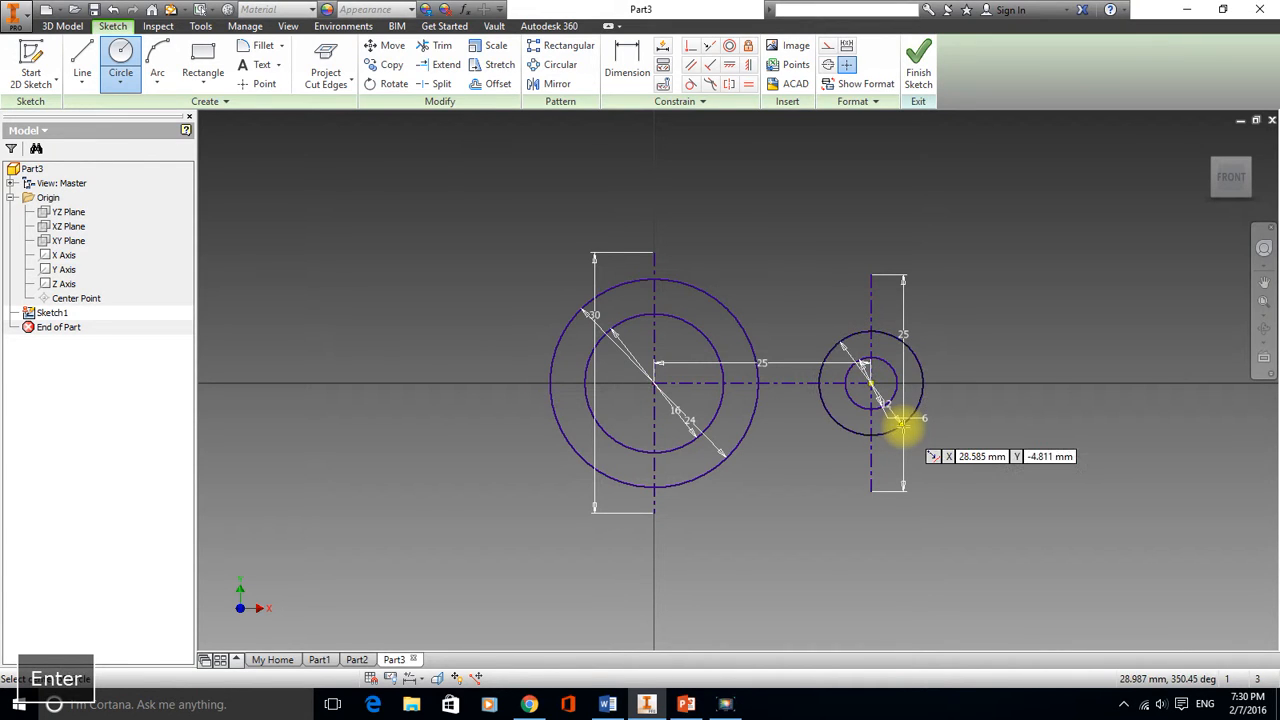
Draw an upper line joining the two outer circles and constrain it tangent to the large circle
{"action": "left_click", "coordinate": [84, 57]}
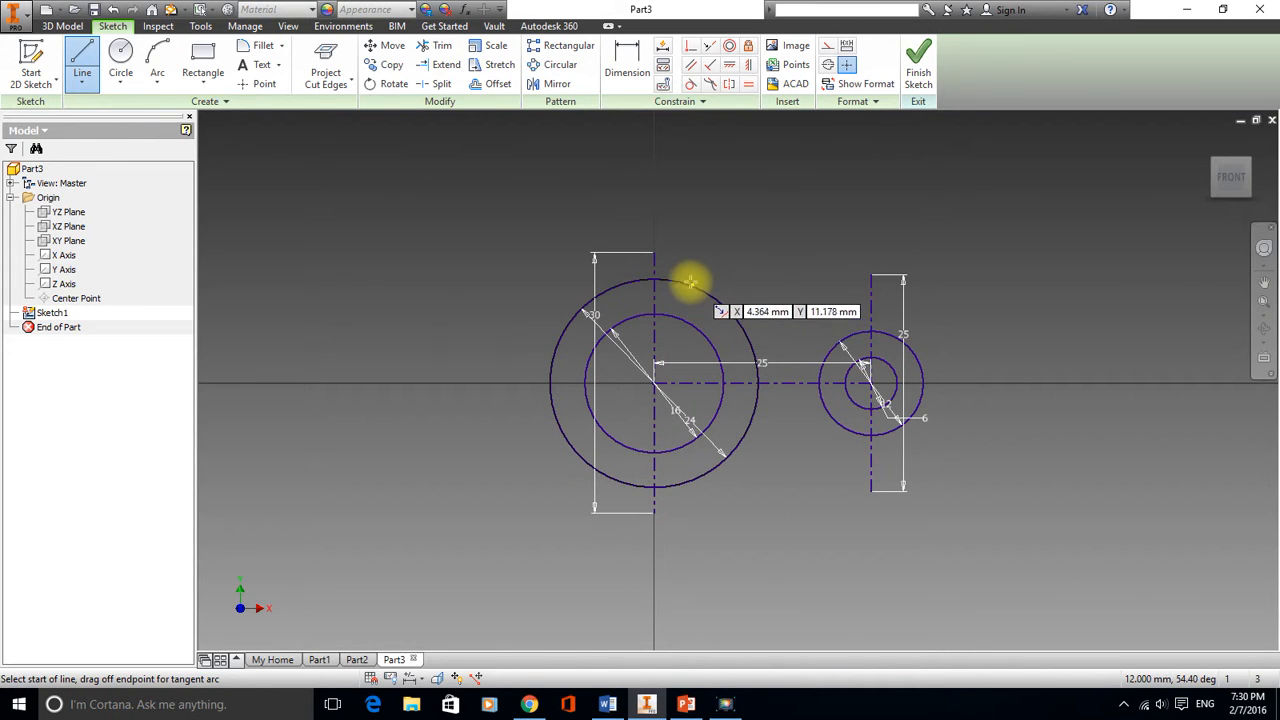
{"action": "left_click", "coordinate": [684, 283]}
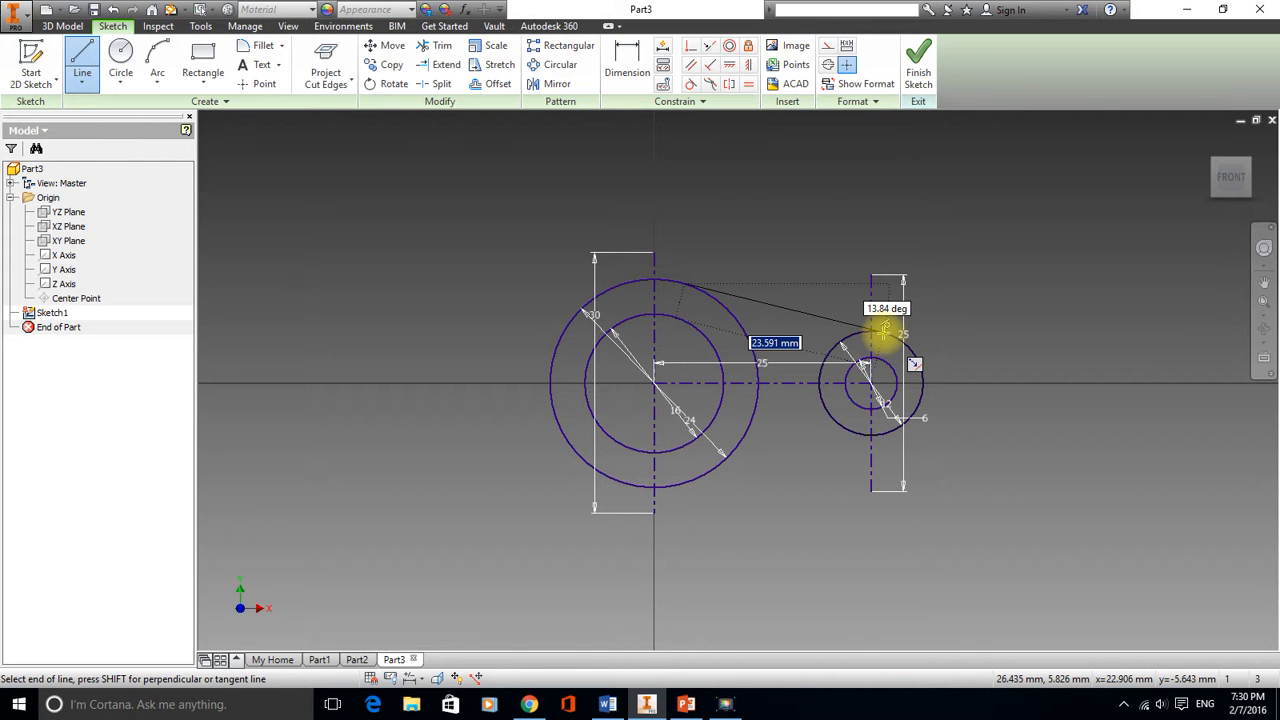
{"action": "left_click", "coordinate": [884, 331]}
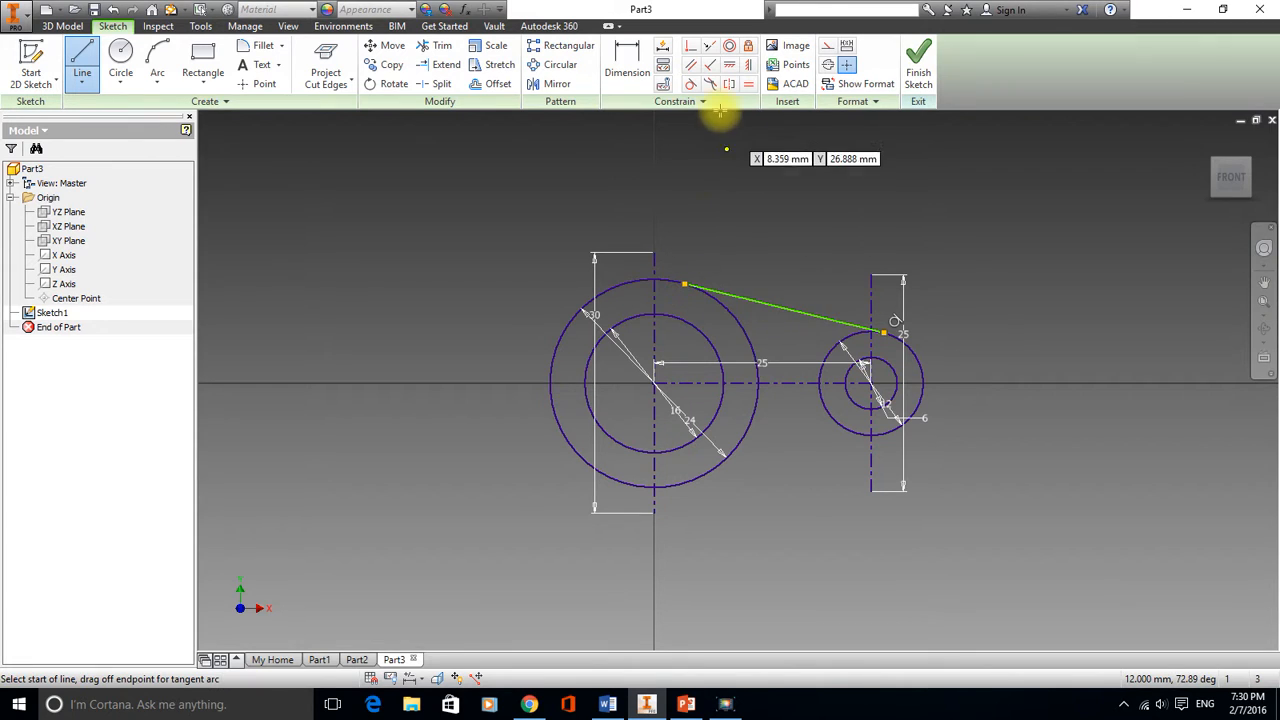
{"action": "left_click", "coordinate": [688, 84]}
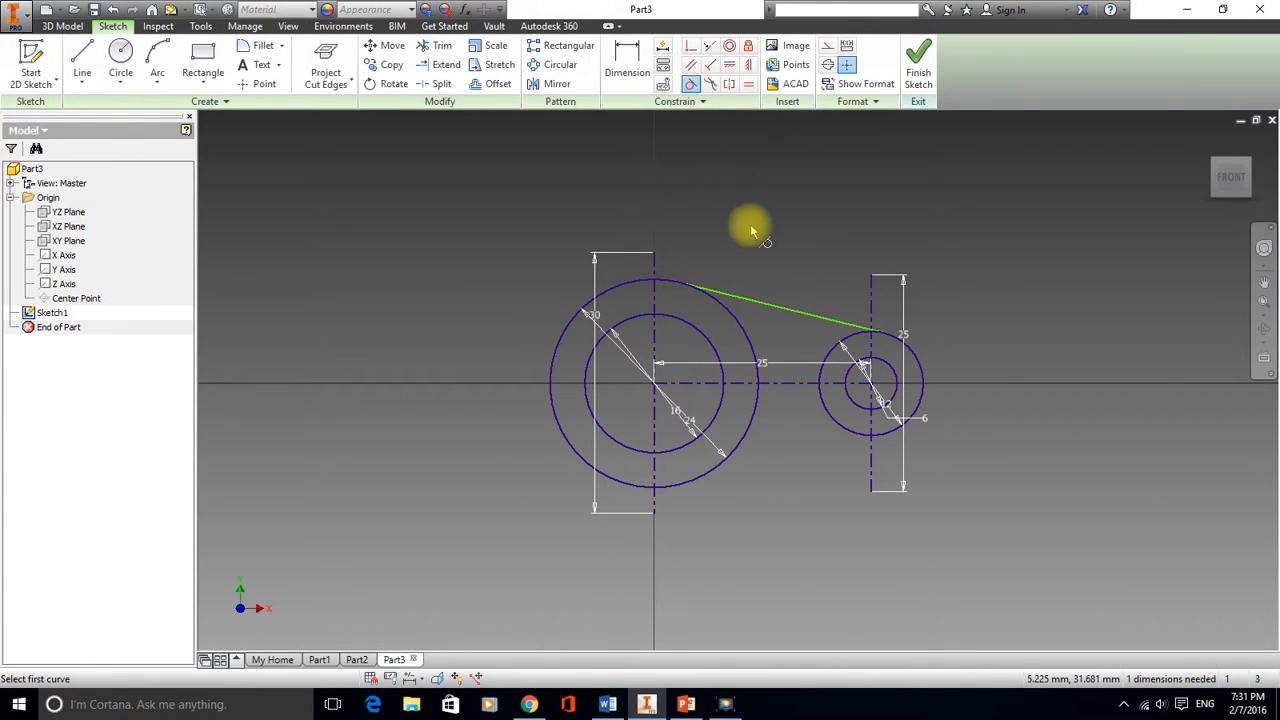
{"action": "left_click", "coordinate": [665, 285]}
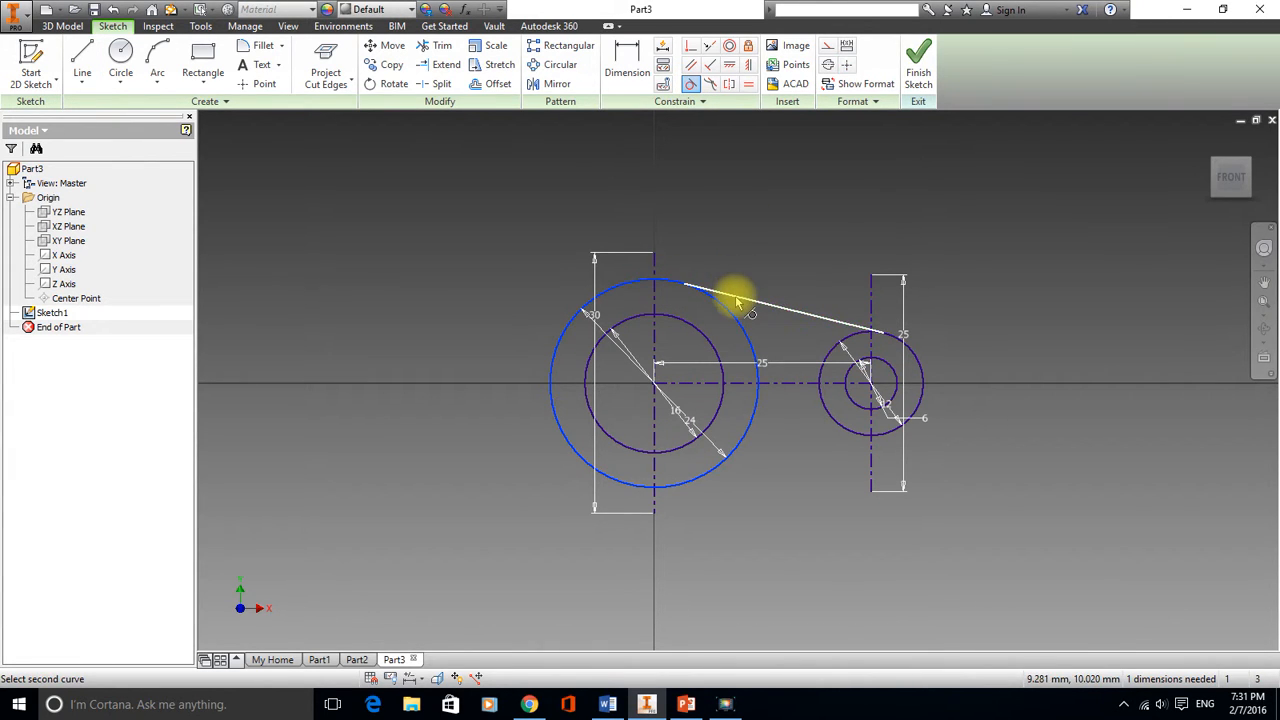
{"action": "left_click", "coordinate": [735, 300]}
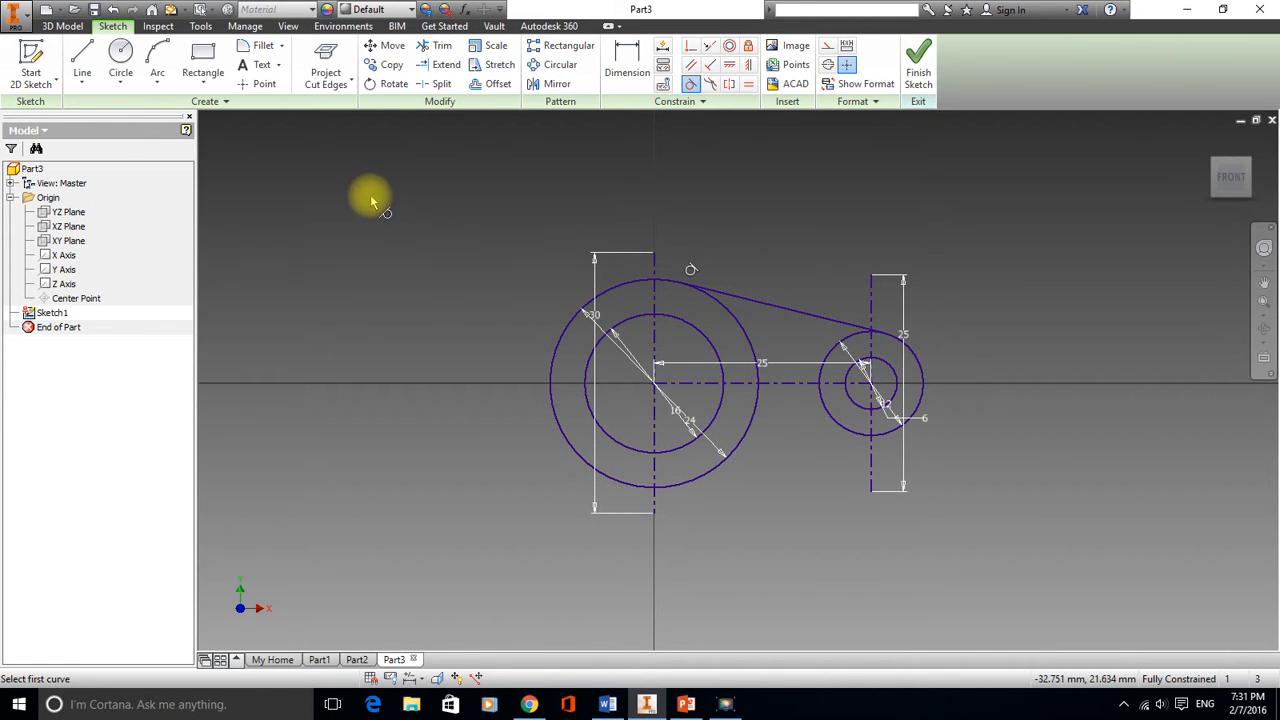
{"action": "right_click", "coordinate": [497, 199]}
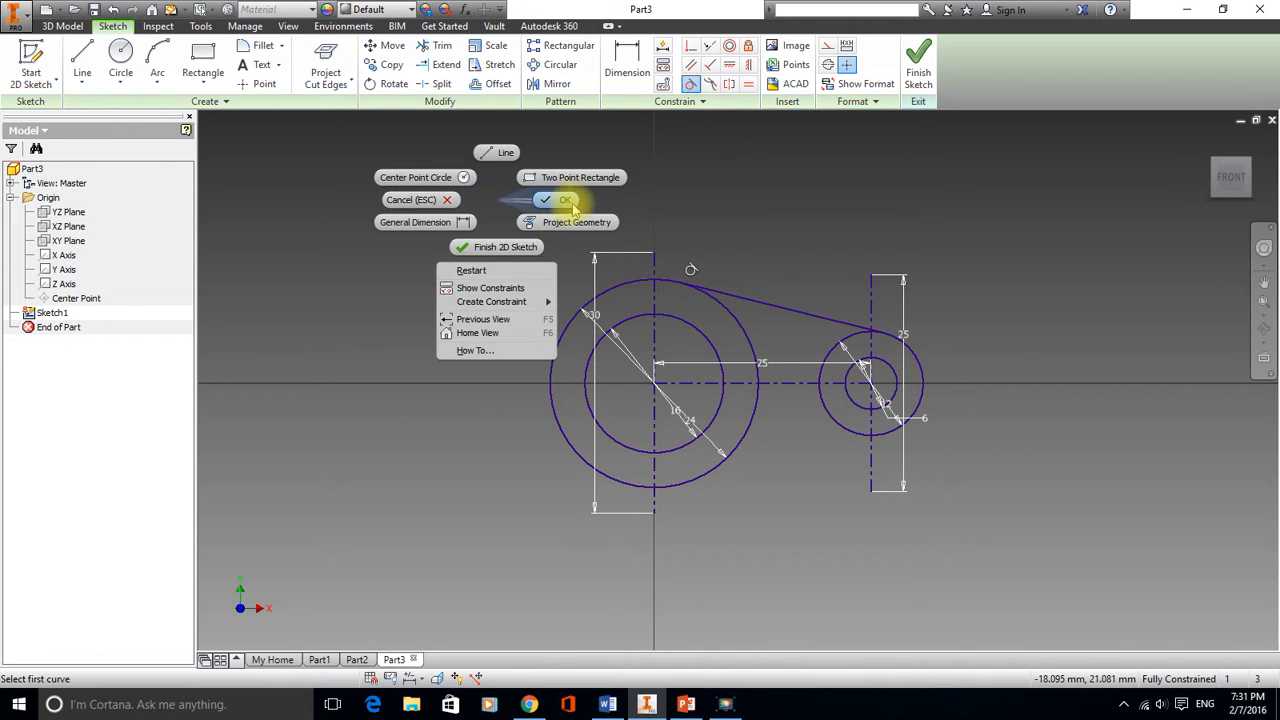
{"action": "left_click", "coordinate": [568, 194]}
Draw a lower tangent line joining the two outer circles and finish the sketch
{"action": "left_click", "coordinate": [84, 64]}
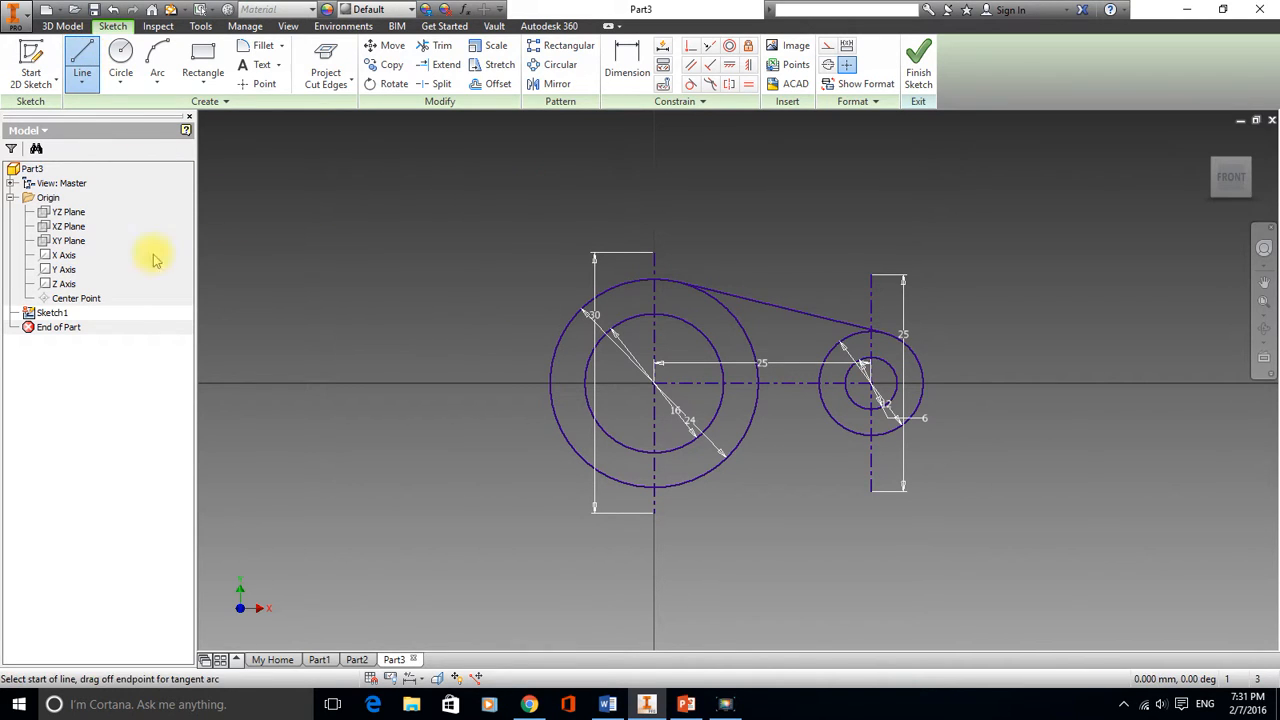
{"action": "left_click", "coordinate": [658, 489]}
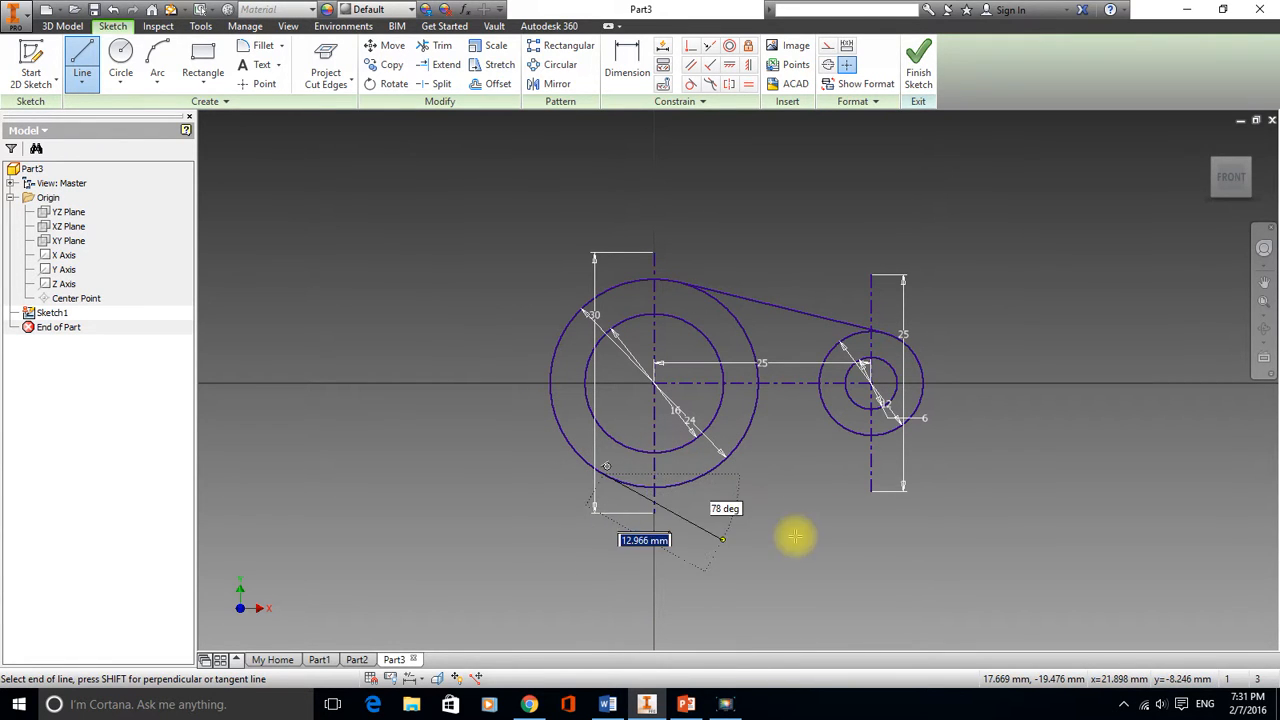
{"action": "left_click", "coordinate": [884, 432], "text": "shift"}
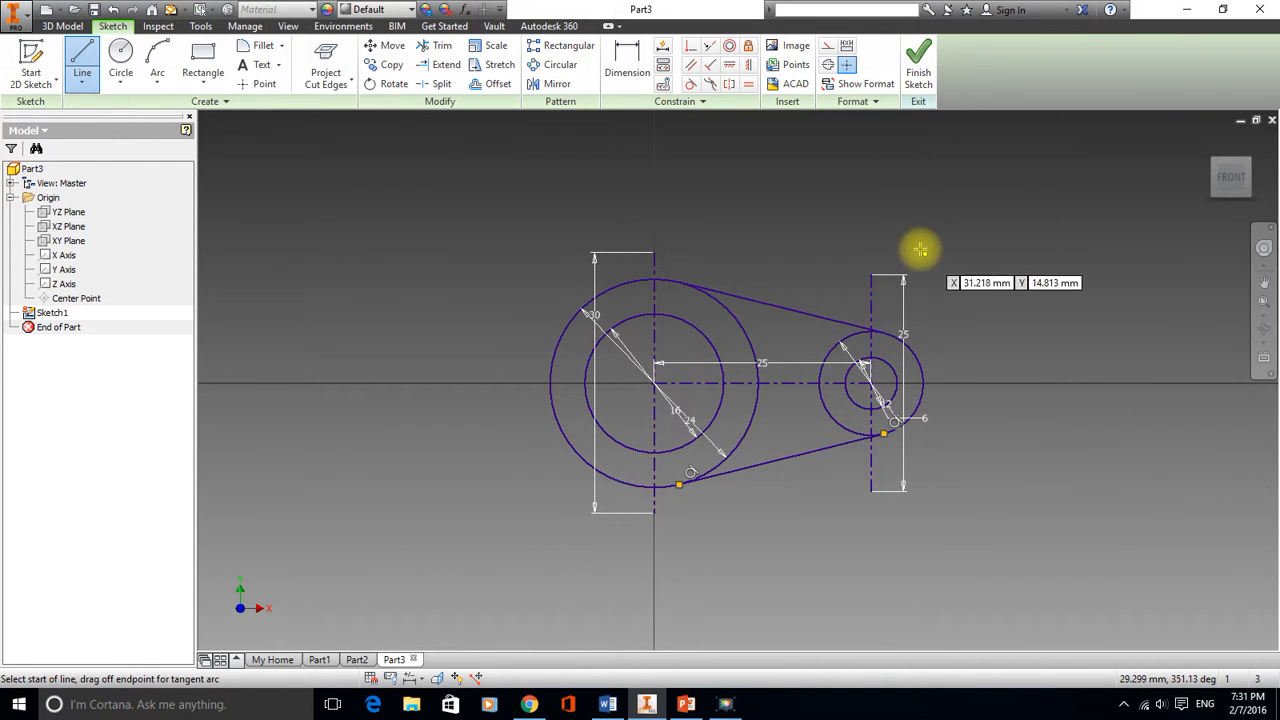
{"action": "middle_click_drag", "start_coordinate": [780, 228], "coordinate": [726, 237]}
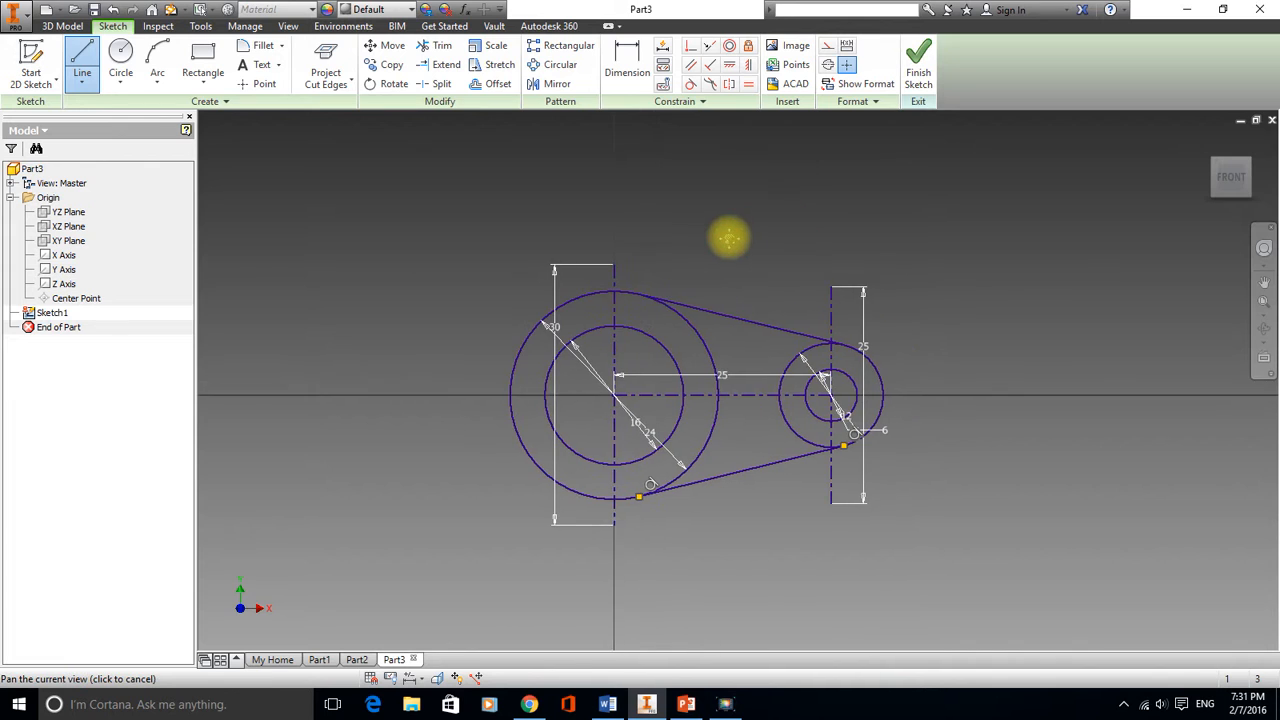
{"action": "left_click", "coordinate": [920, 65]}
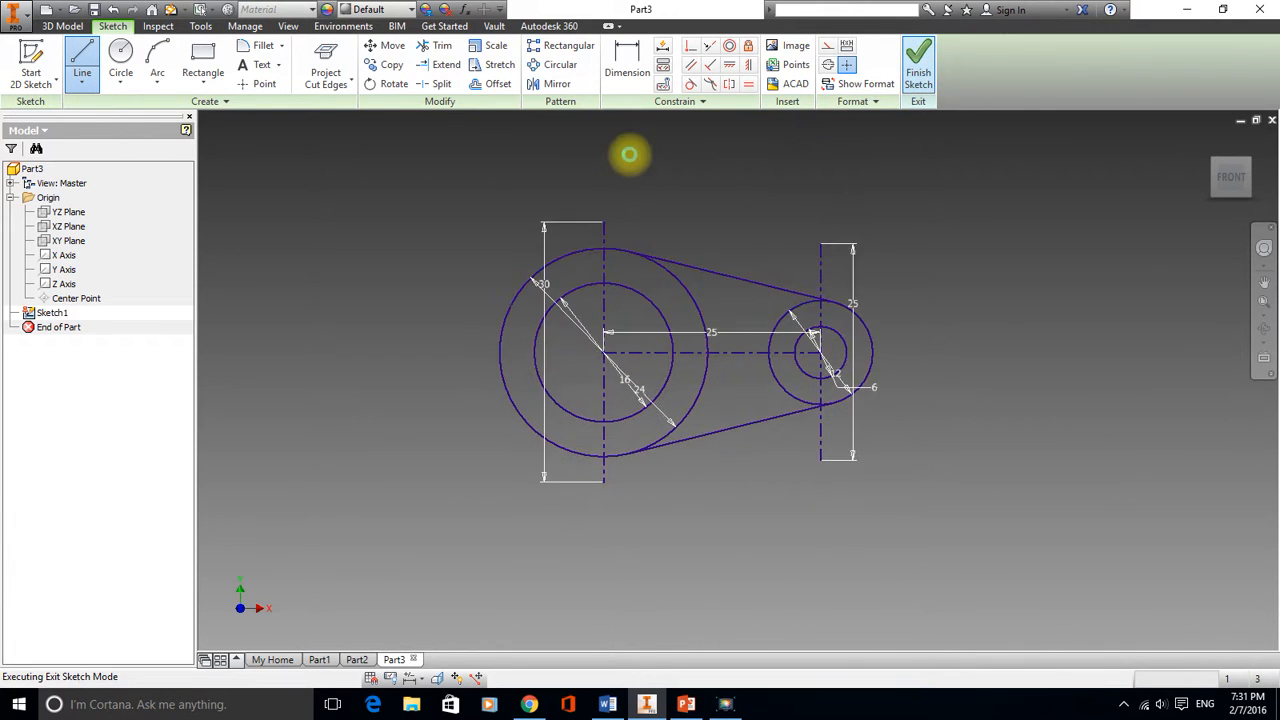
Reopen Sketch1 for editing
{"action": "left_click", "coordinate": [52, 313]}
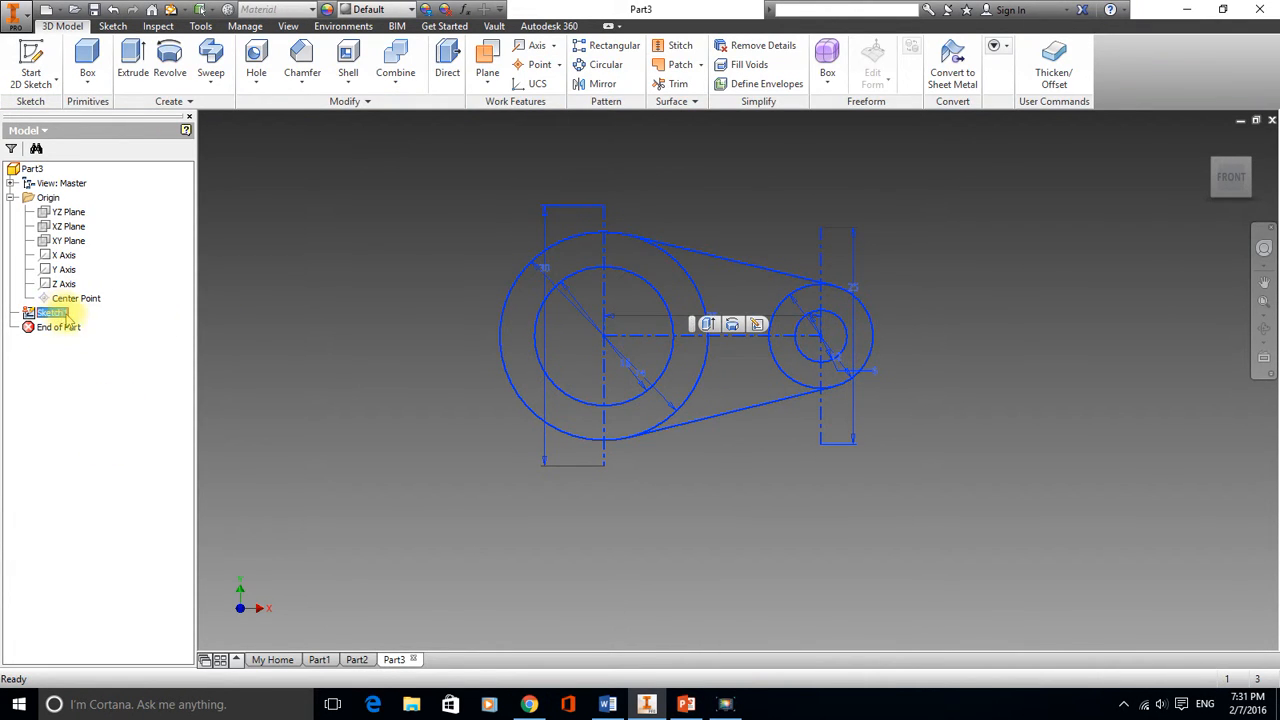
{"action": "left_click", "coordinate": [758, 324]}
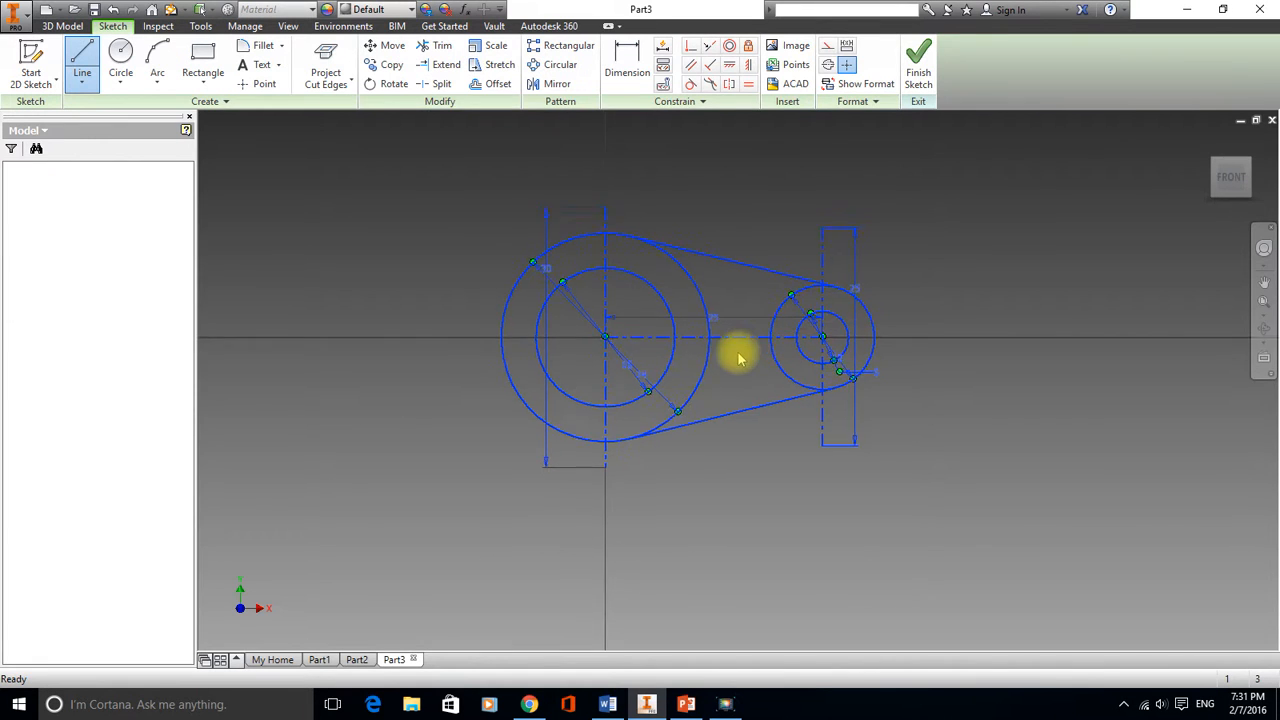
{"action": "scroll", "coordinate": [772, 358], "scroll_direction": "up", "scroll_amount": 3}
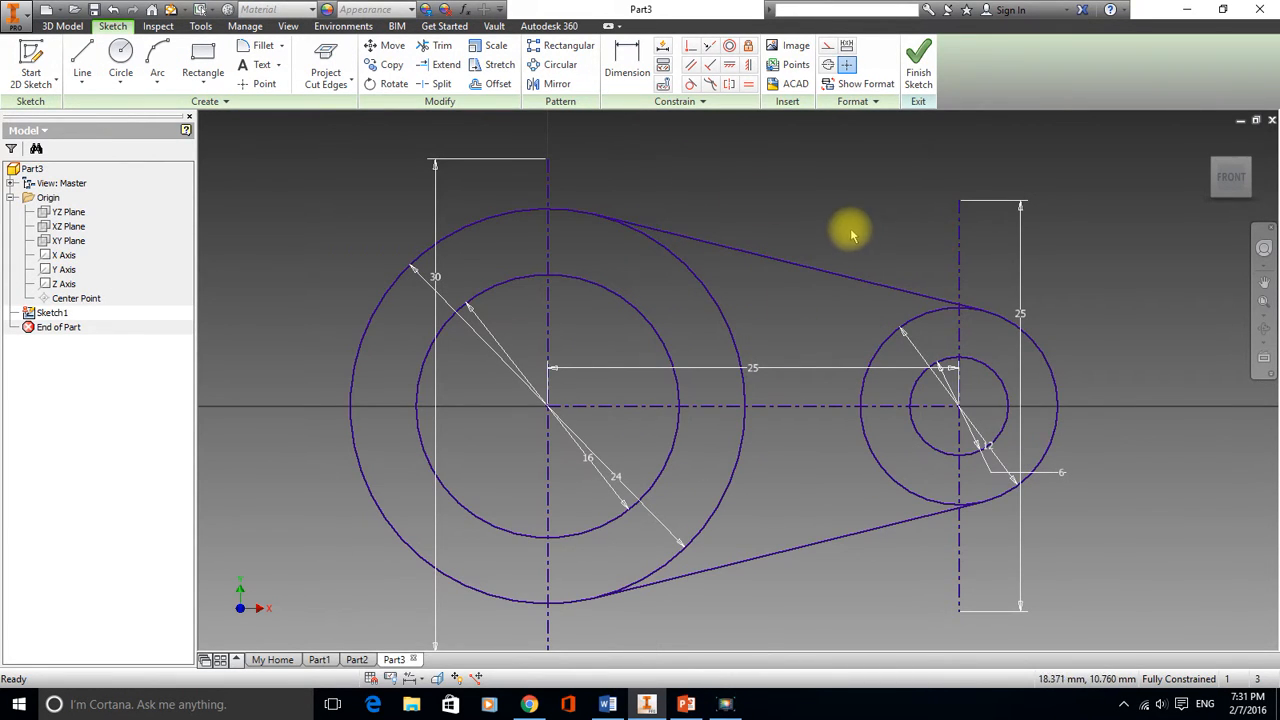
Trim away the outer circles' arcs lying between the two tangent lines and finish the sketch
{"action": "left_click", "coordinate": [441, 46]}
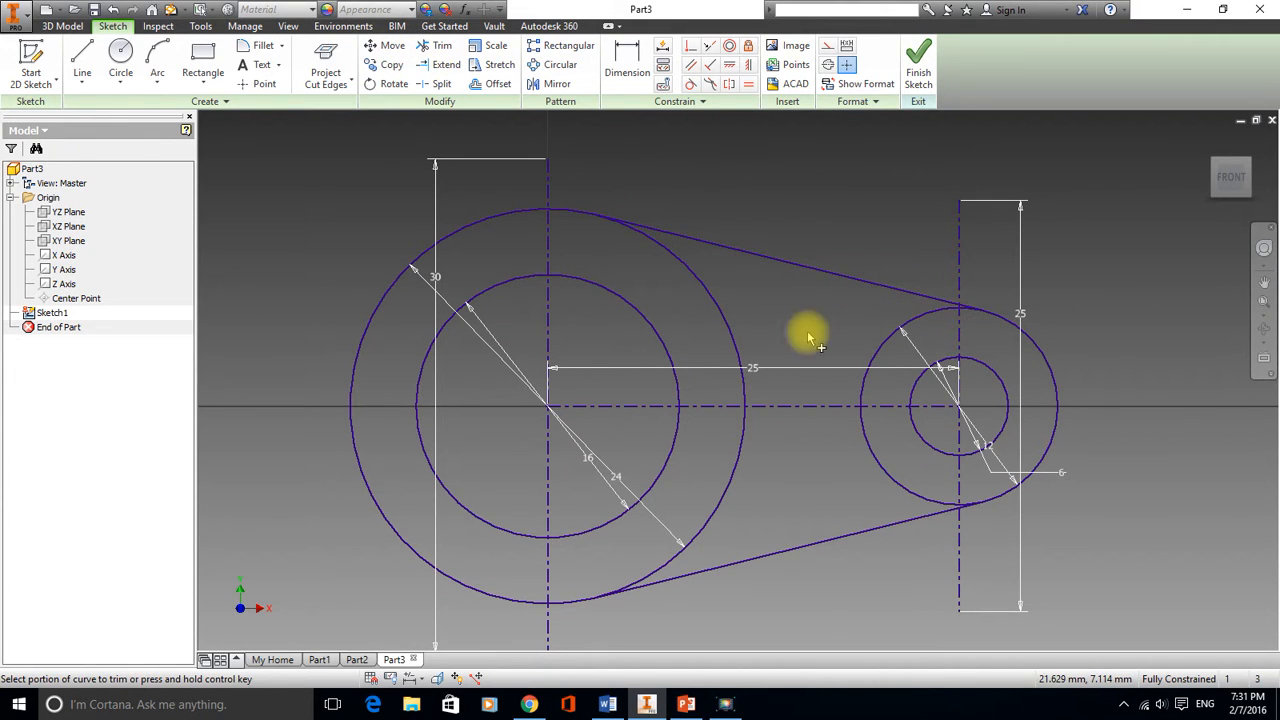
{"action": "left_click", "coordinate": [722, 318]}
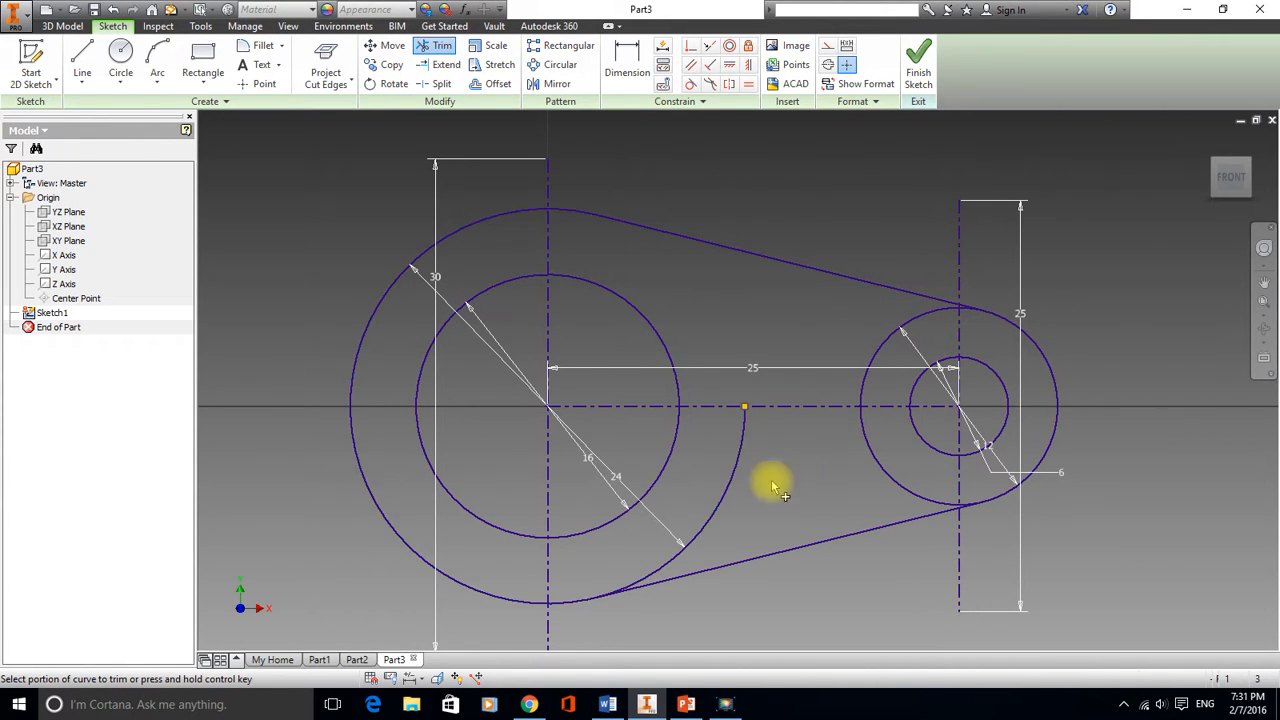
{"action": "left_click", "coordinate": [724, 497]}
{"action": "left_click", "coordinate": [870, 455]}
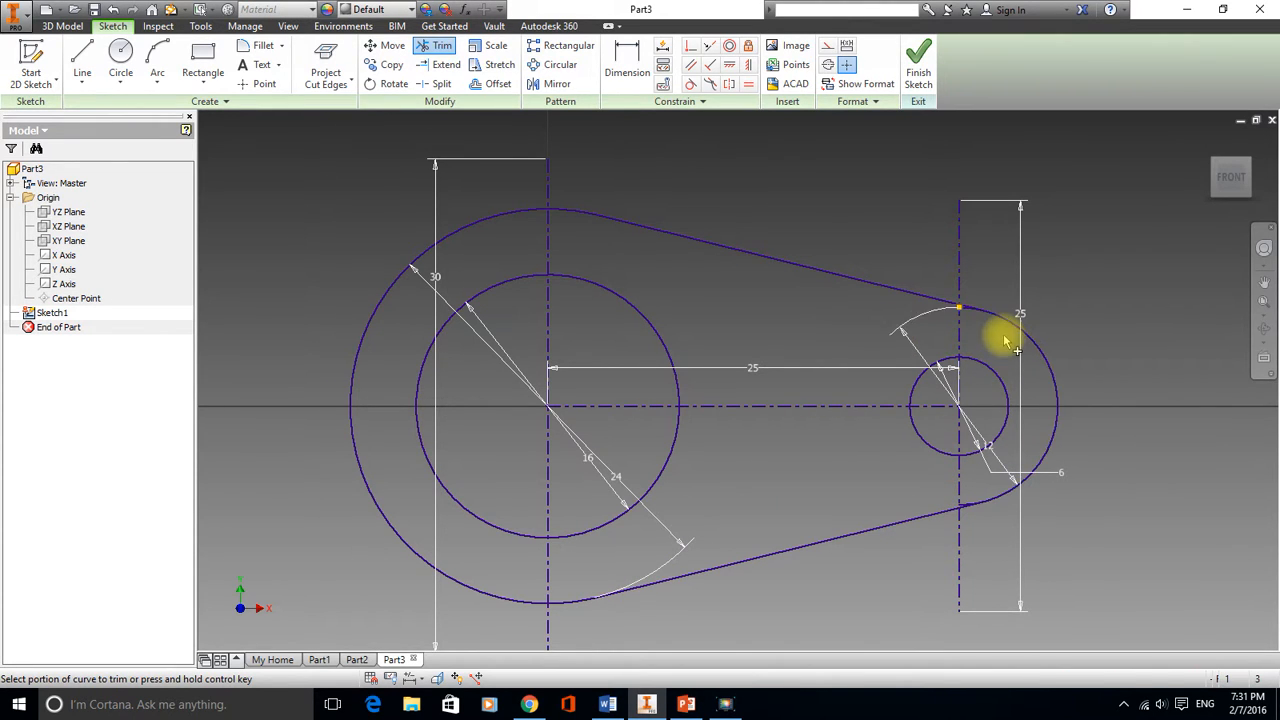
{"action": "scroll", "coordinate": [1005, 340], "scroll_direction": "down", "scroll_amount": 2}
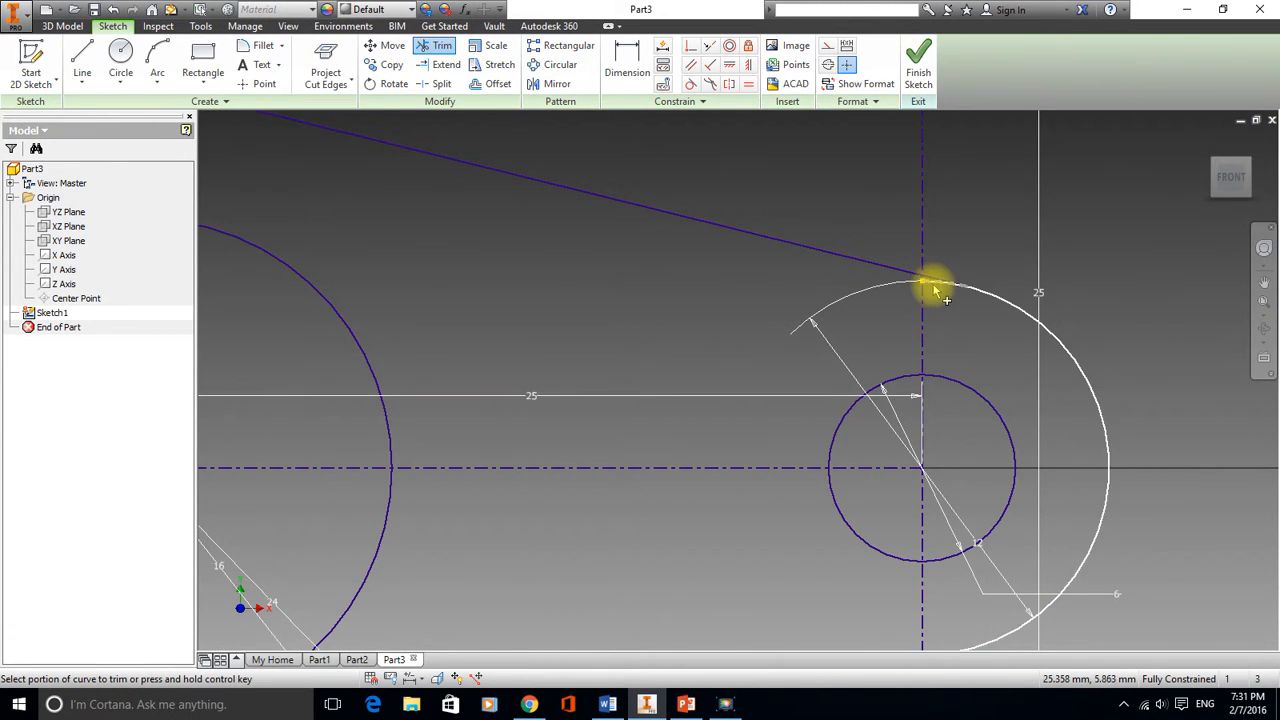
{"action": "mouse_move", "coordinate": [1063, 506]}
{"action": "middle_mouse_down"}
{"action": "mouse_move", "coordinate": [937, 320]}
{"action": "mouse_move", "coordinate": [893, 305]}
{"action": "middle_mouse_up"}
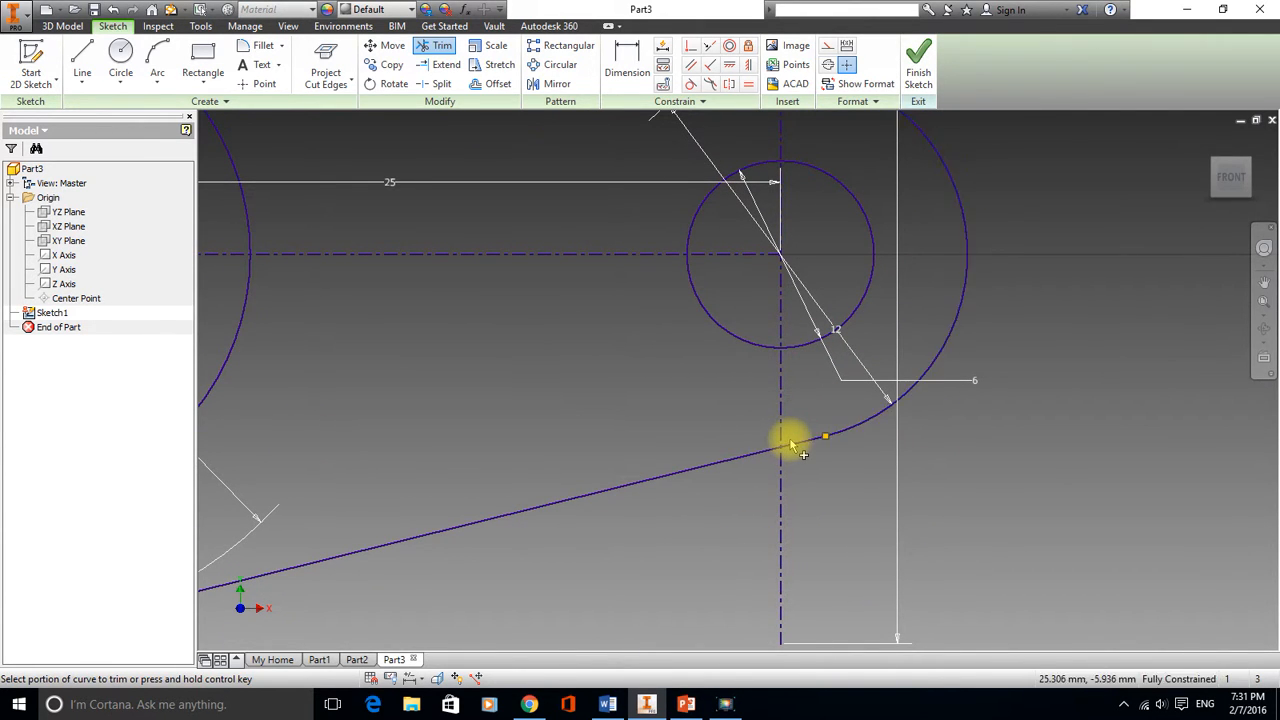
{"action": "scroll", "coordinate": [718, 364], "scroll_direction": "up", "scroll_amount": 2}
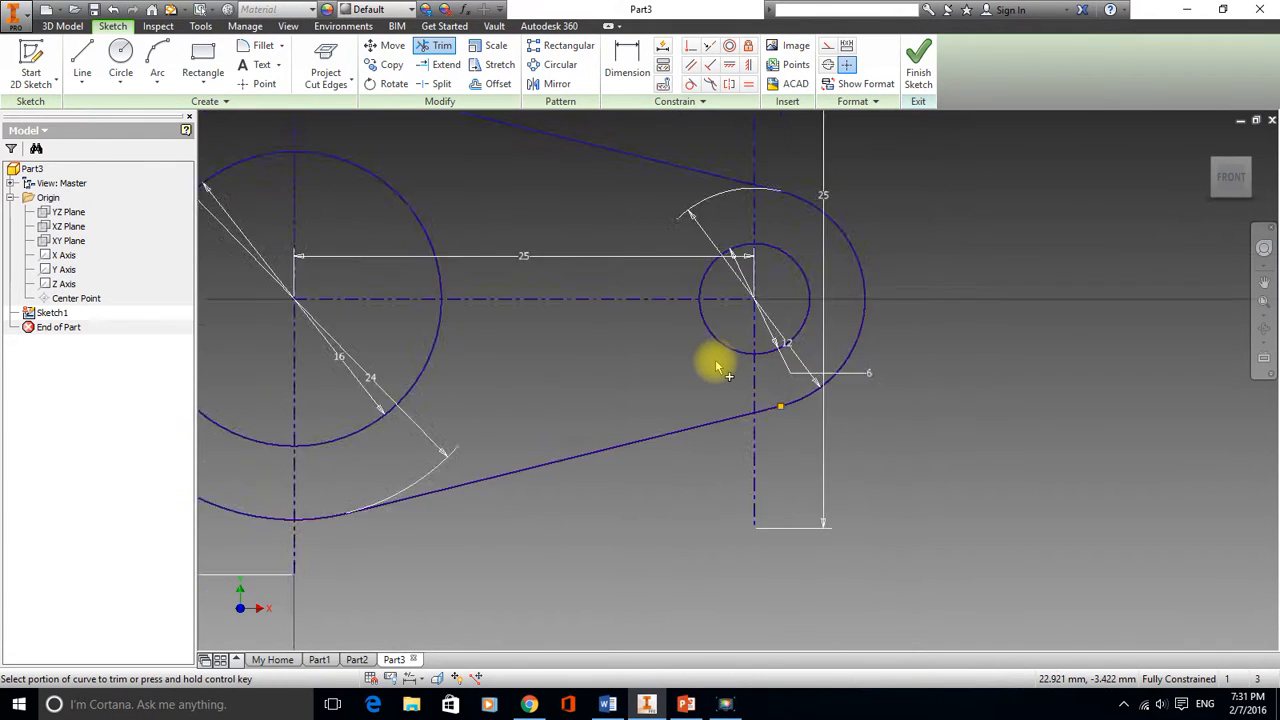
{"action": "scroll", "coordinate": [718, 364], "scroll_direction": "up", "scroll_amount": 2}
{"action": "middle_click_drag", "start_coordinate": [571, 266], "coordinate": [677, 274]}
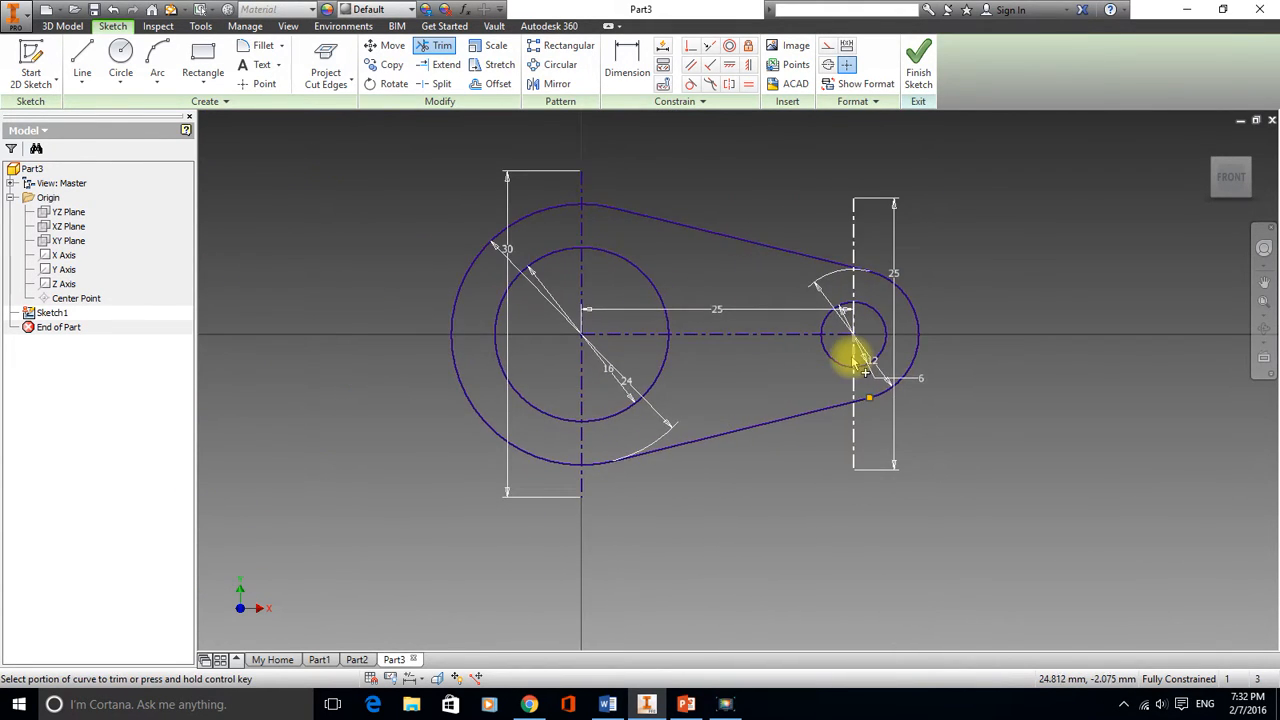
{"action": "scroll", "coordinate": [855, 362], "scroll_direction": "down", "scroll_amount": 2}
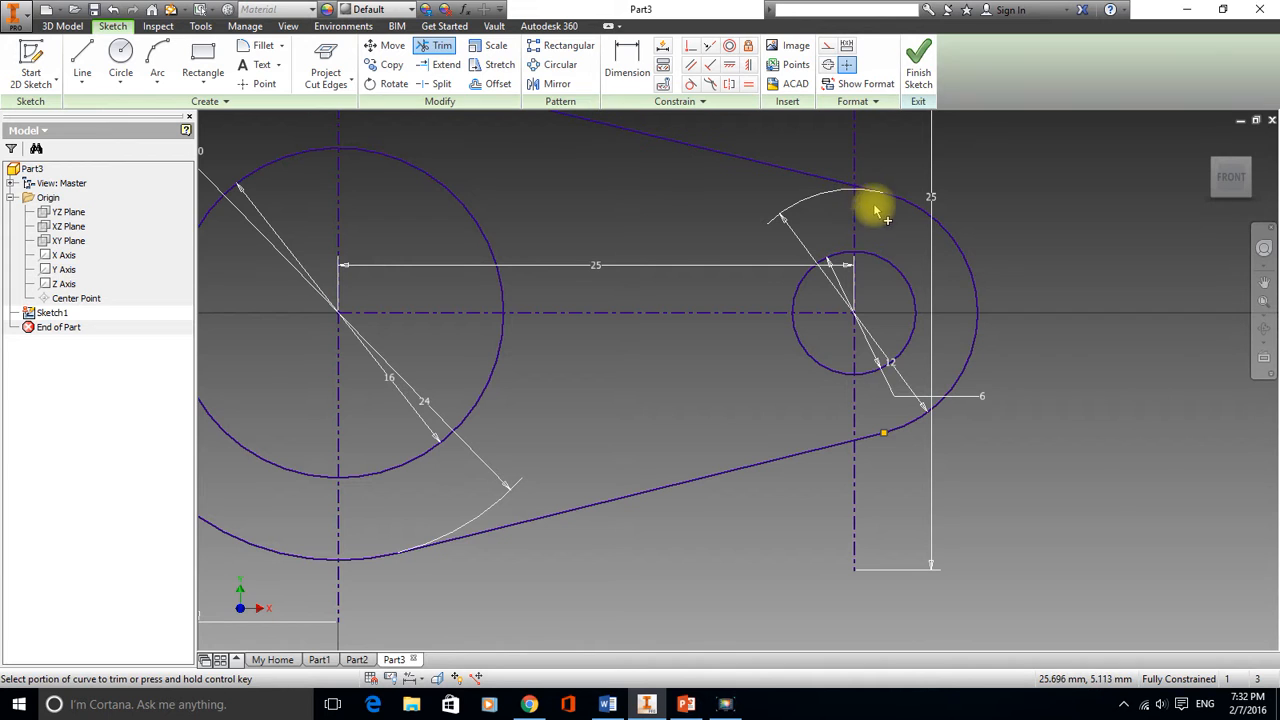
{"action": "left_click", "coordinate": [918, 70]}
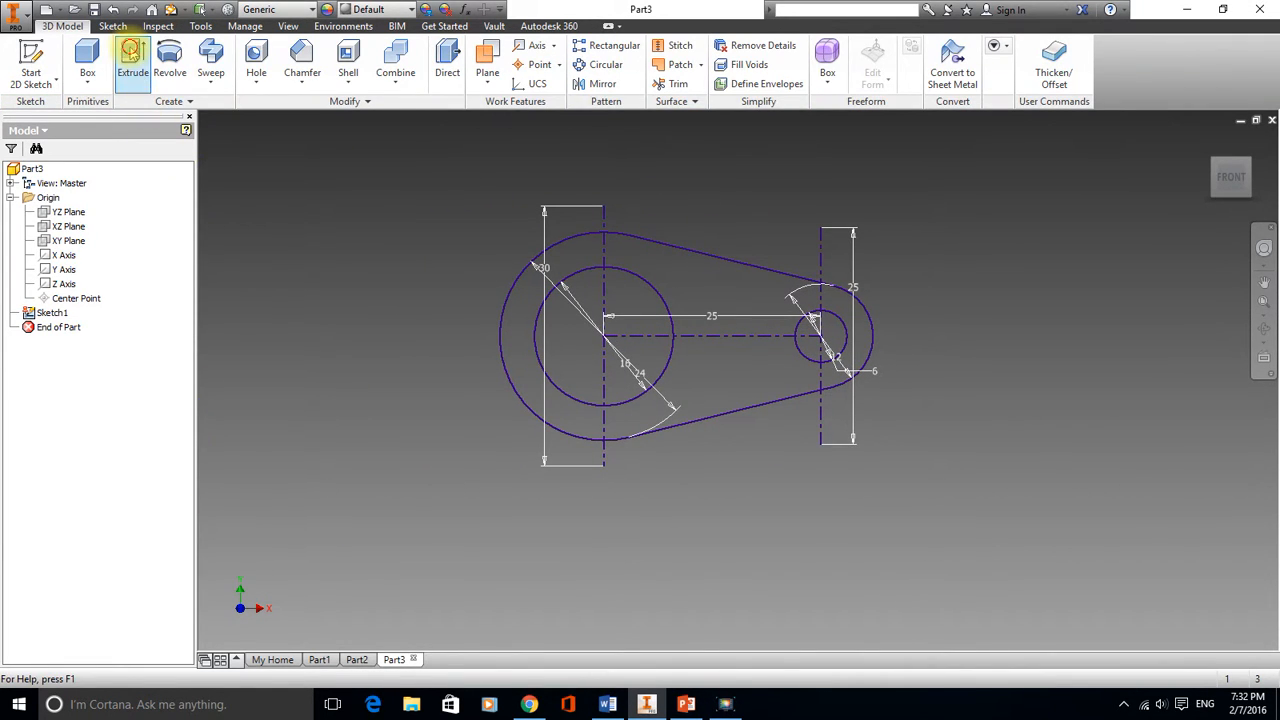
Extrude the link profile 20 mm symmetrically about the sketch plane
{"action": "left_click", "coordinate": [133, 55]}
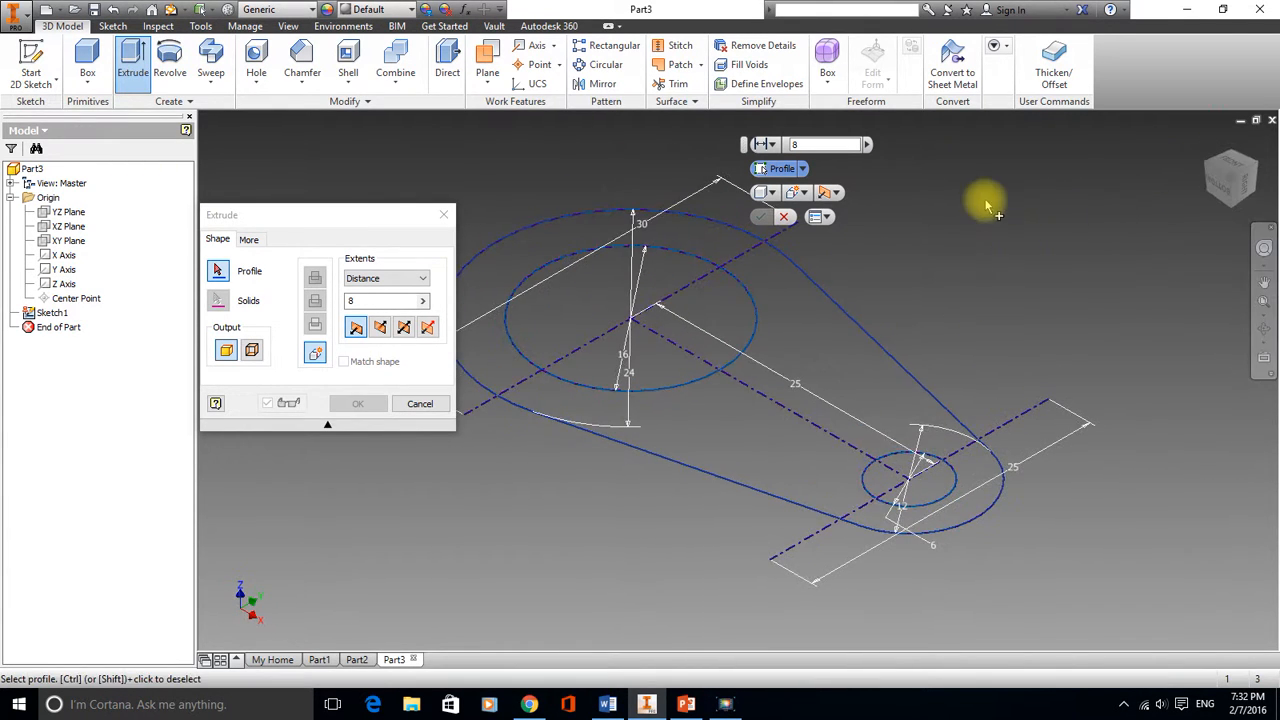
{"action": "left_click", "coordinate": [845, 380]}
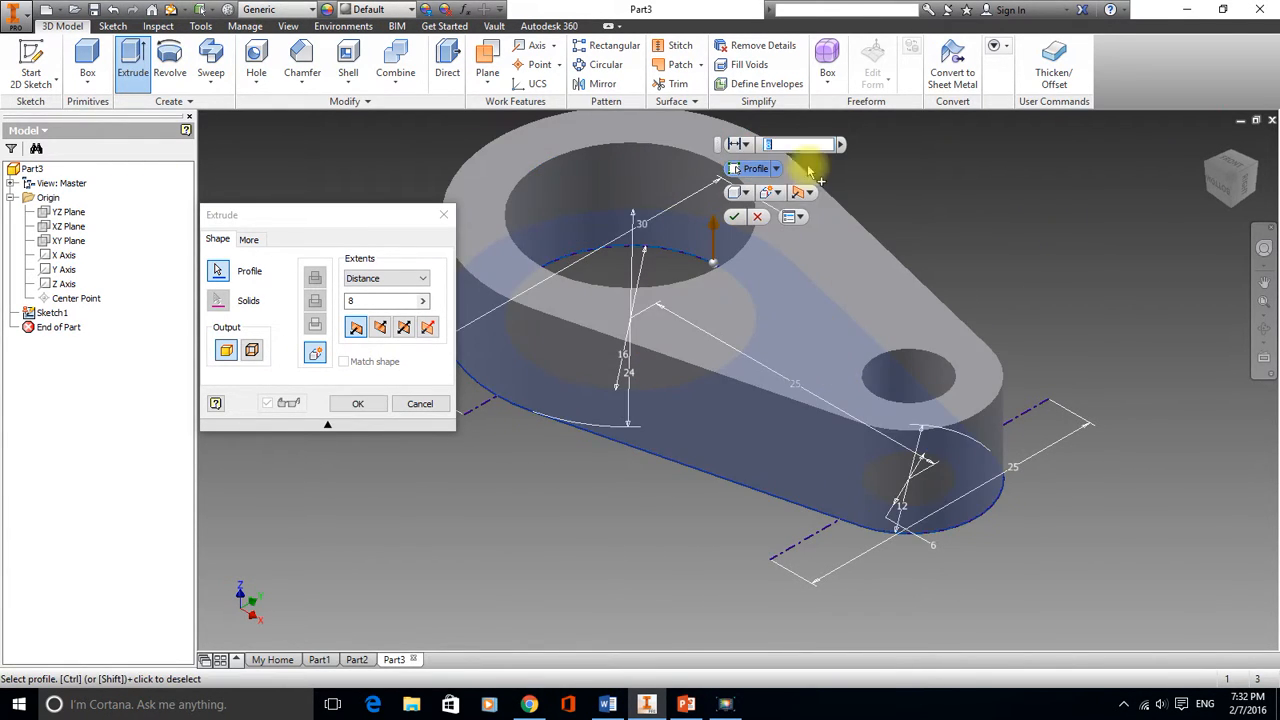
{"action": "left_click", "coordinate": [404, 329]}
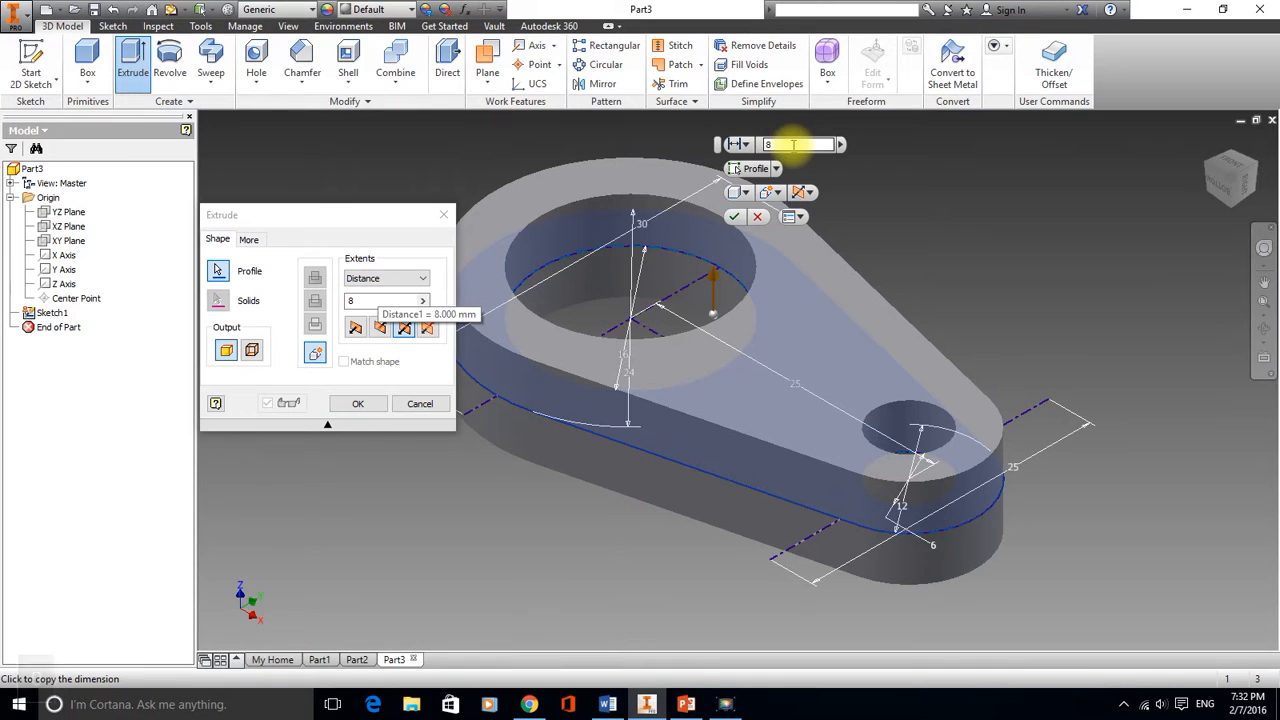
{"action": "key", "text": "BackSpace"}
{"action": "type", "text": "20"}
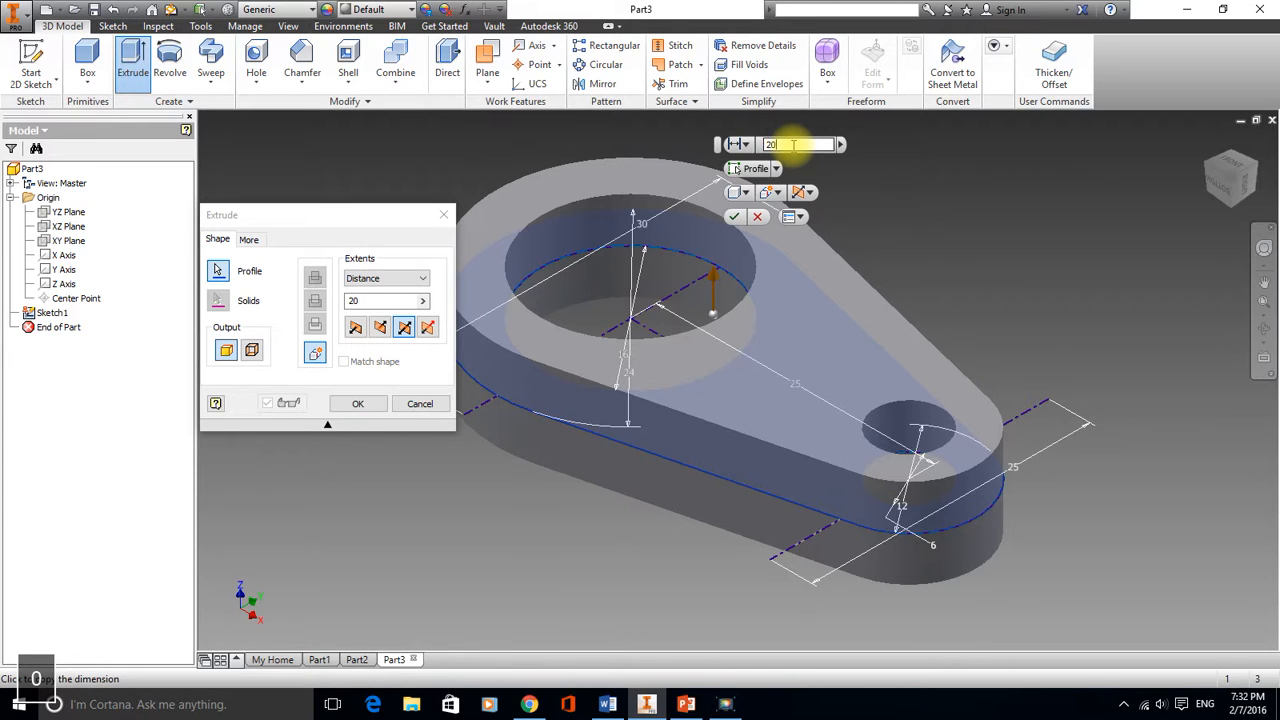
{"action": "key", "text": "Return"}
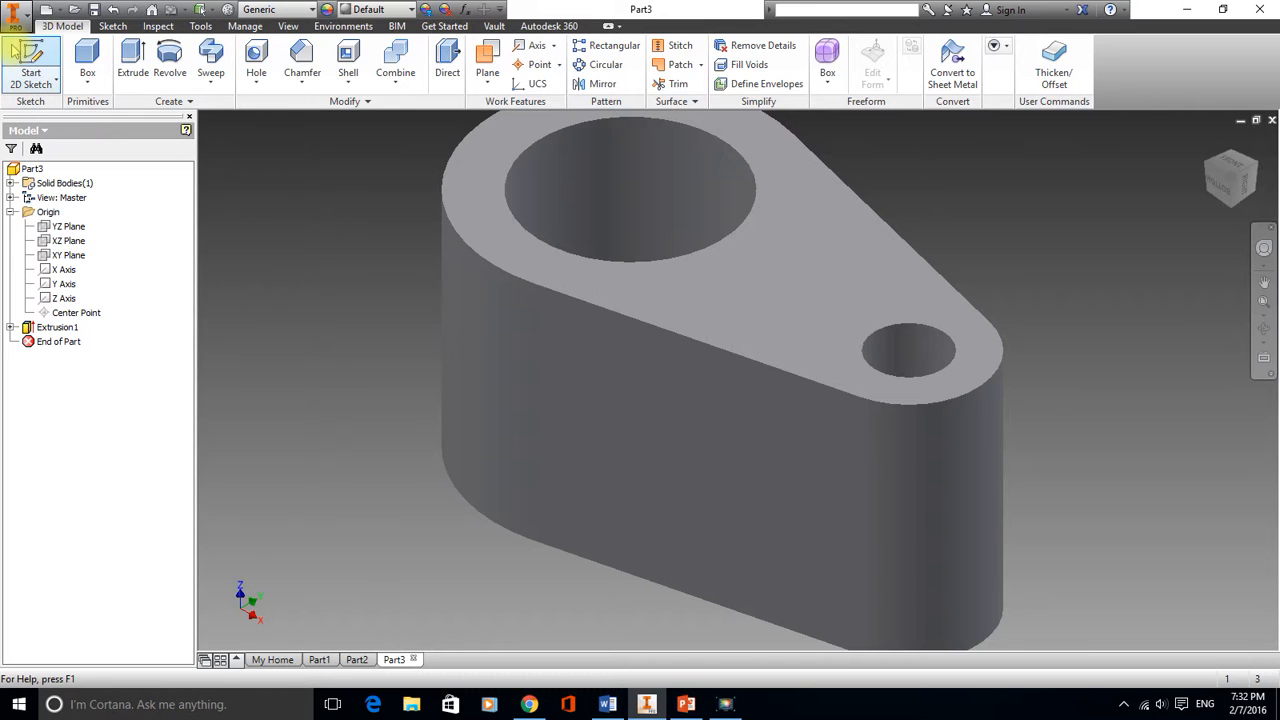
Start a new sketch on the XY Plane, slicing the graphics and projecting the cut edges
{"action": "left_click", "coordinate": [30, 56]}
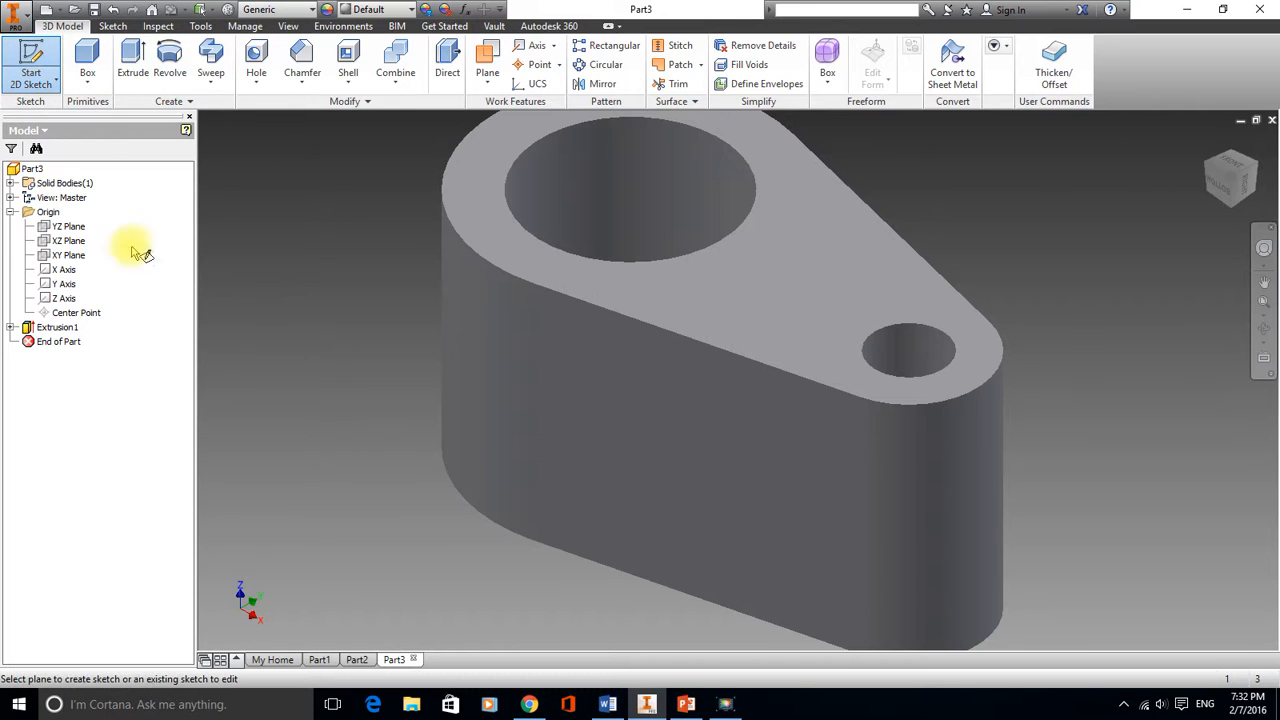
{"action": "left_click", "coordinate": [70, 256]}
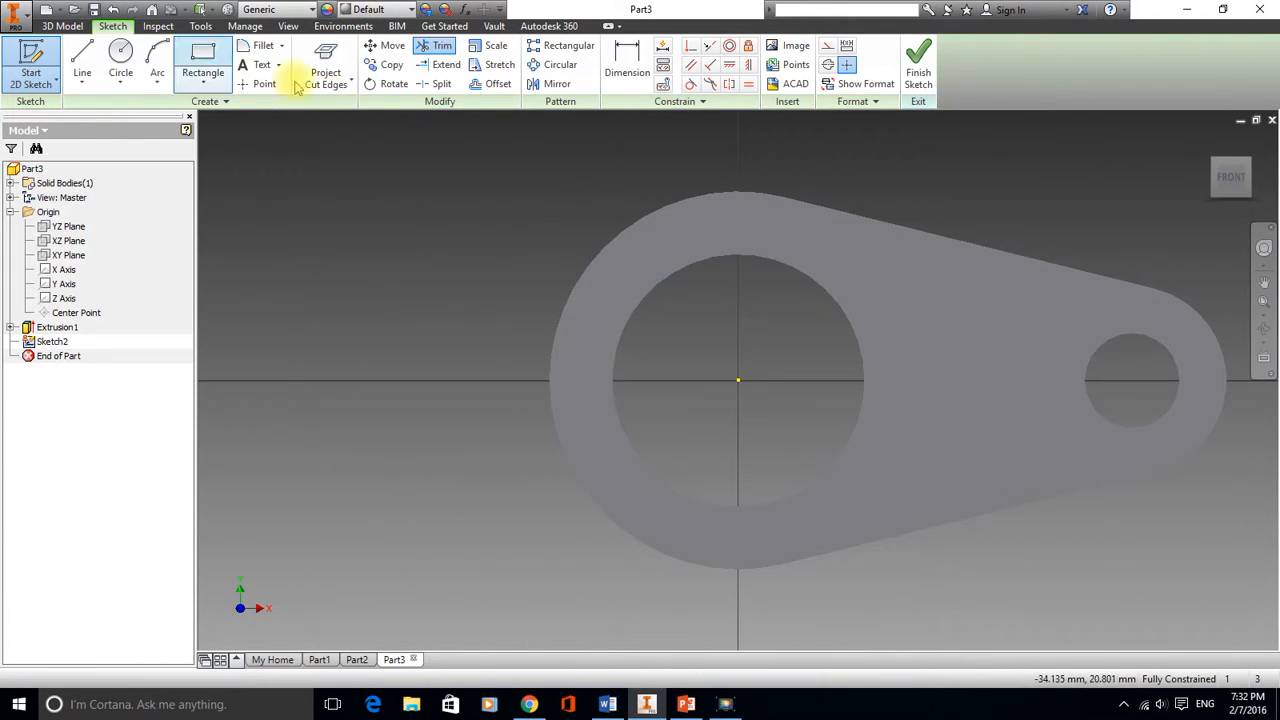
{"action": "right_click", "coordinate": [527, 196]}
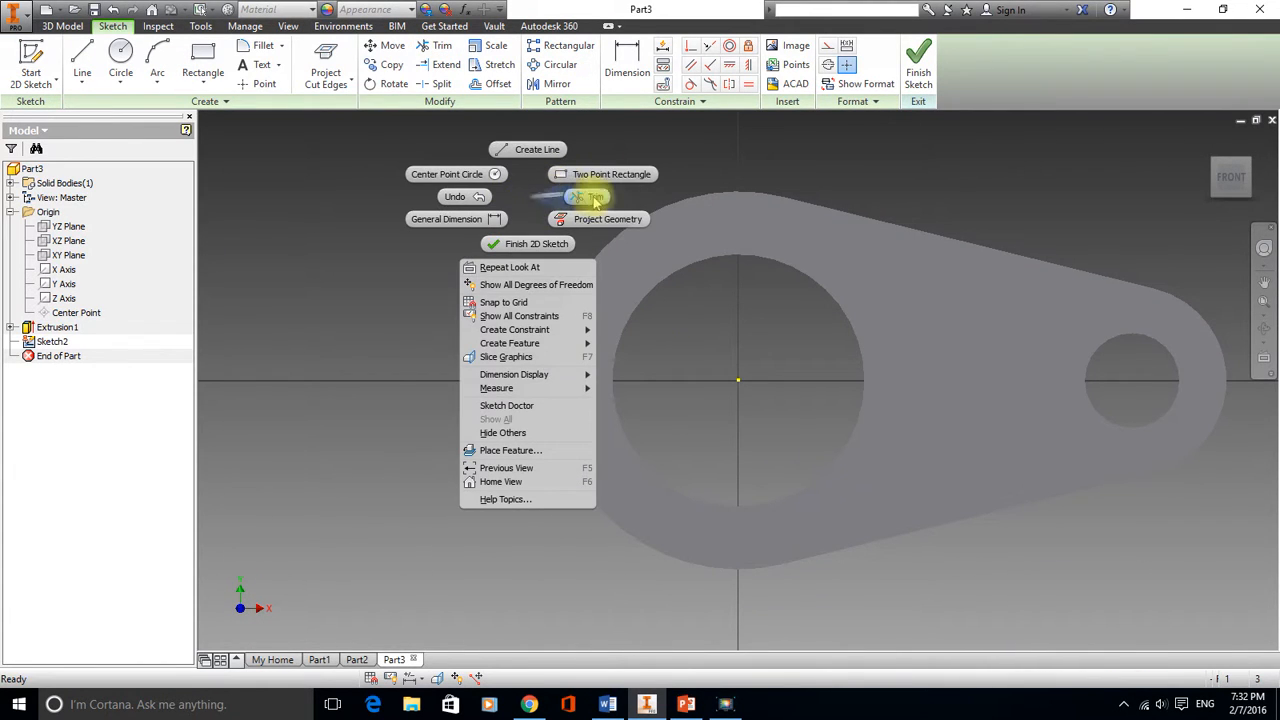
{"action": "left_click", "coordinate": [511, 358]}
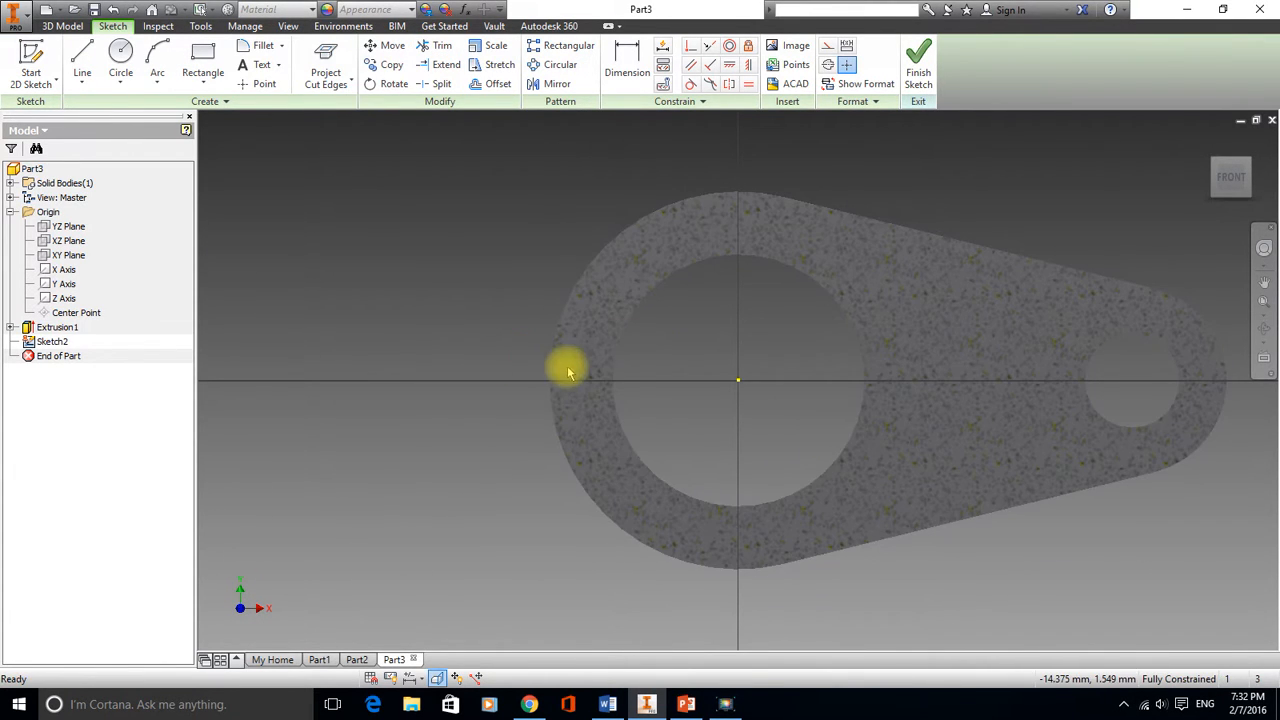
{"action": "left_click", "coordinate": [325, 60]}
{"action": "middle_click_drag", "start_coordinate": [593, 151], "coordinate": [360, 150]}
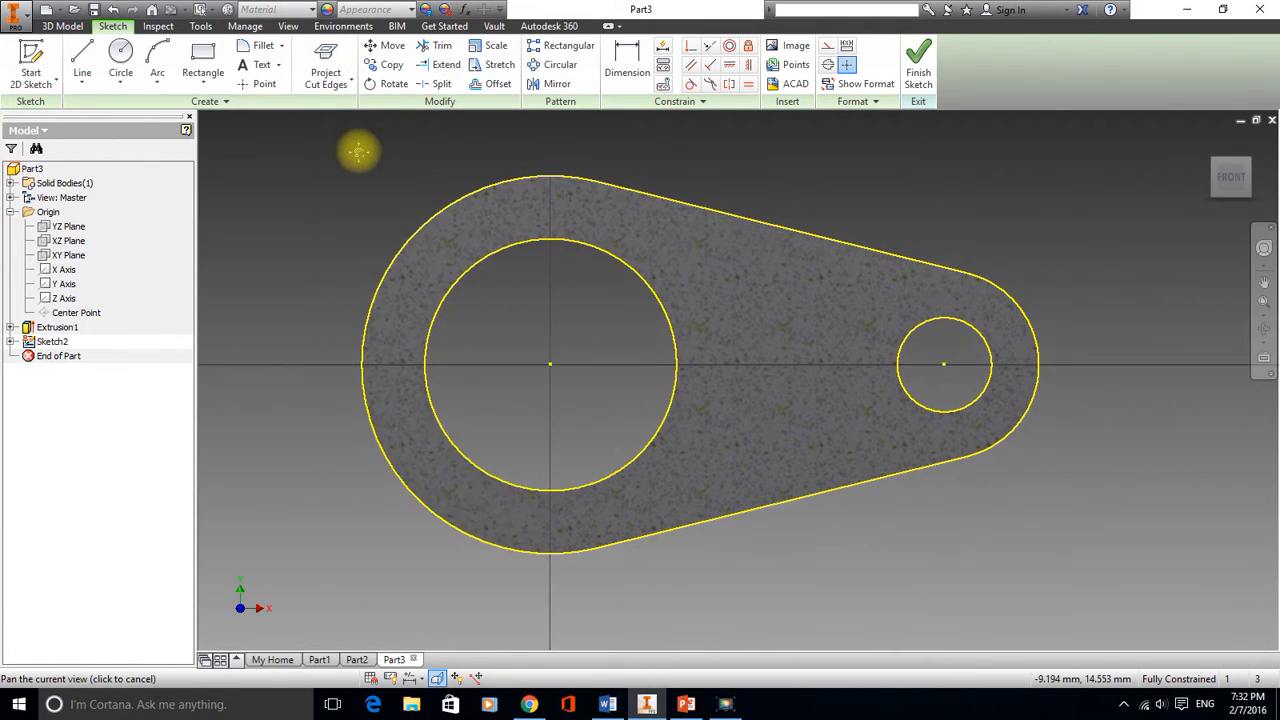
Draw a rectangle enclosing the small end of the link
{"action": "left_click", "coordinate": [203, 60]}
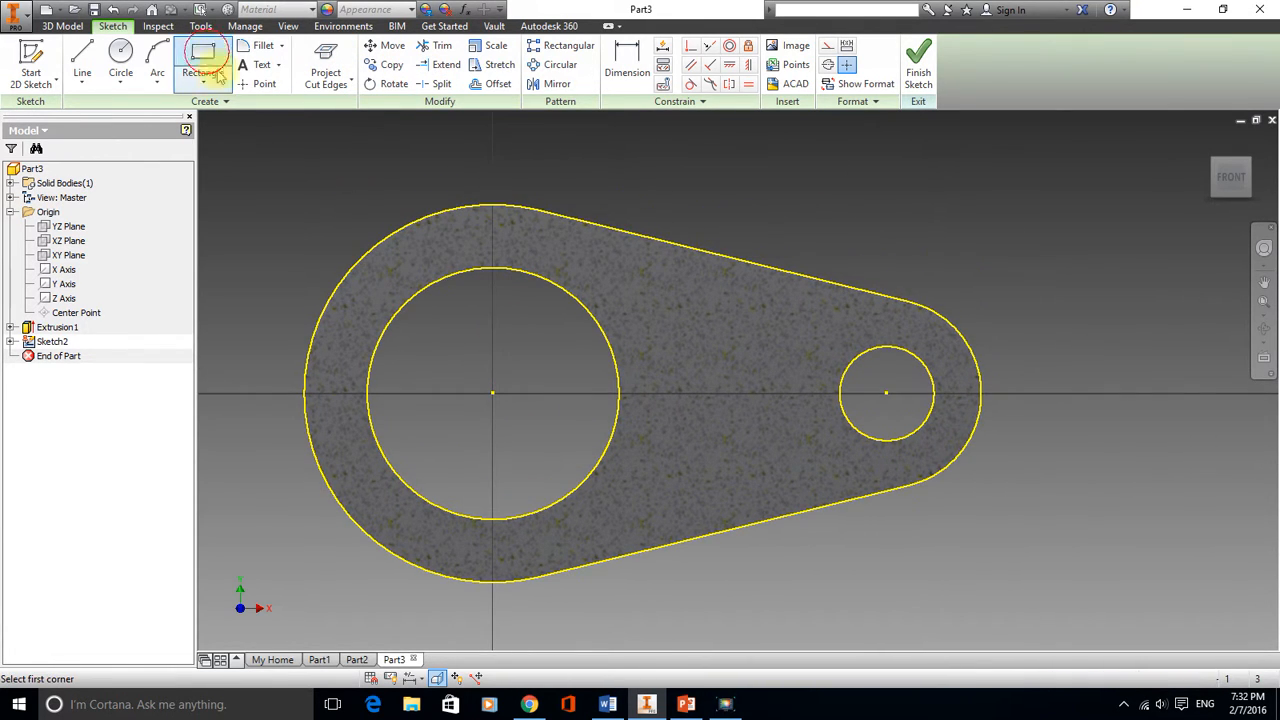
{"action": "left_click", "coordinate": [778, 206]}
{"action": "left_click", "coordinate": [1050, 549]}
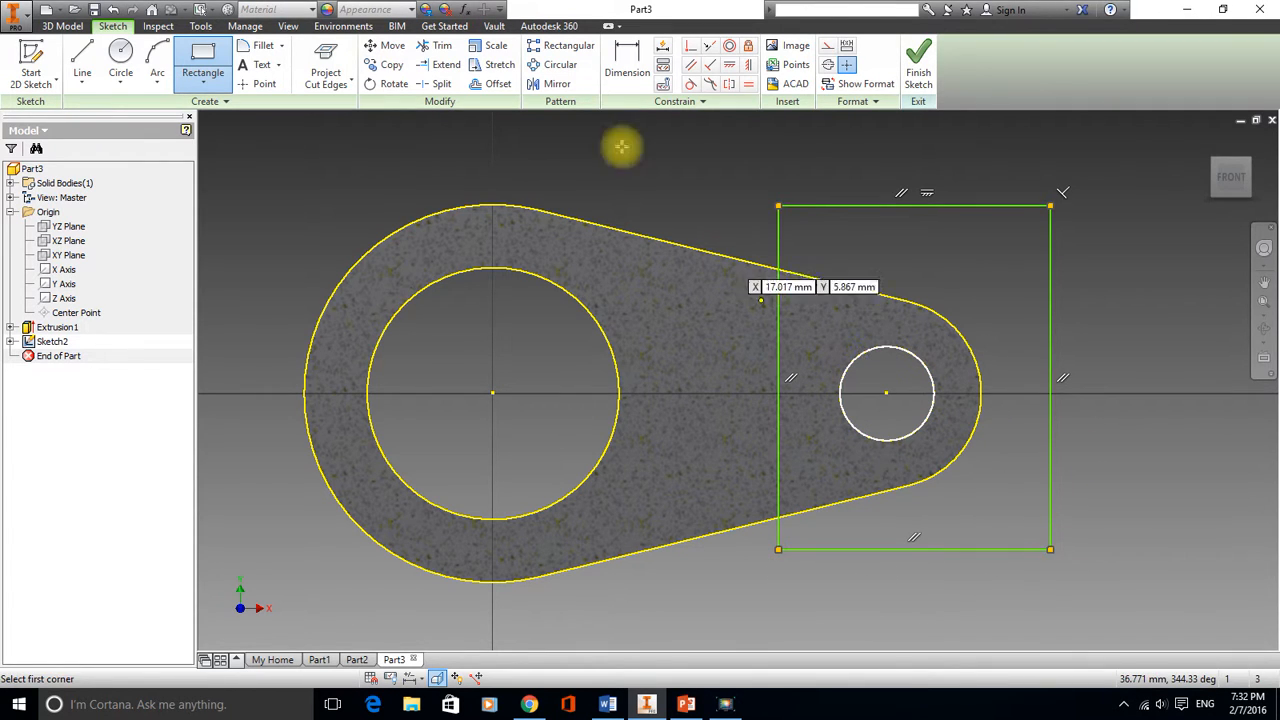
Dimension the rectangle's left edge 10 mm from the small hole's centre
{"action": "left_click", "coordinate": [619, 50]}
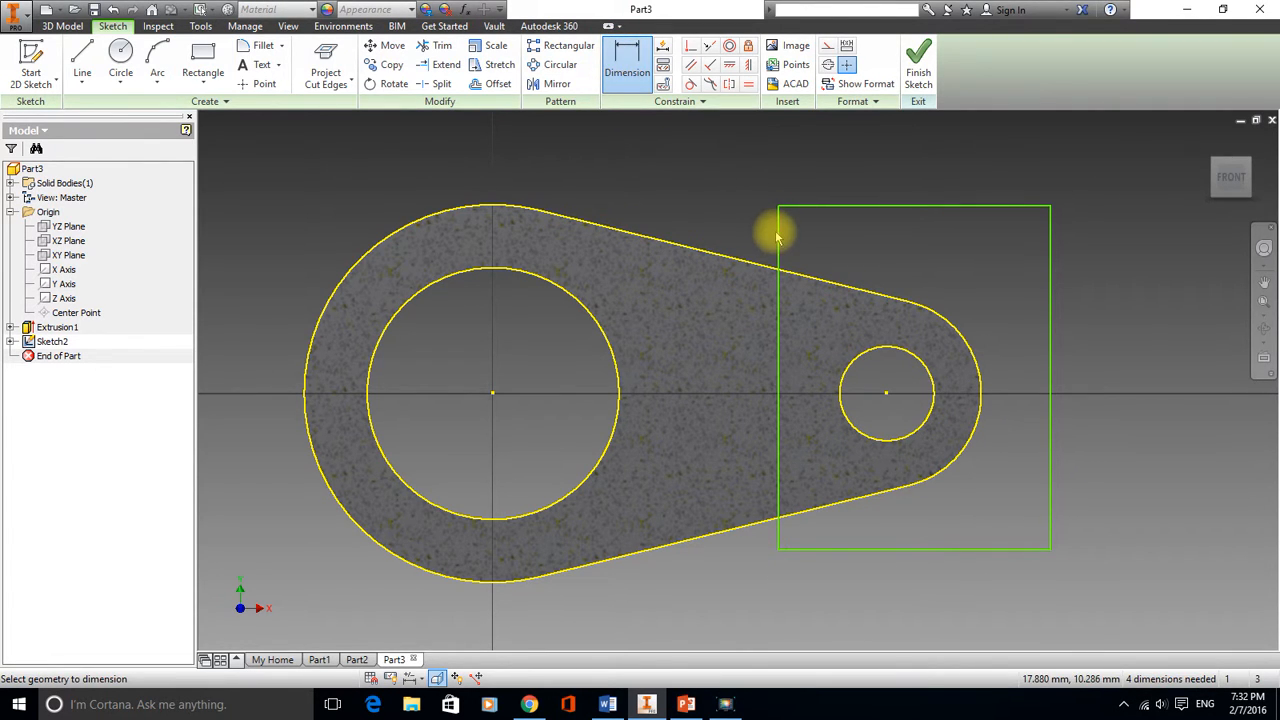
{"action": "left_click", "coordinate": [778, 237]}
{"action": "left_click", "coordinate": [886, 392]}
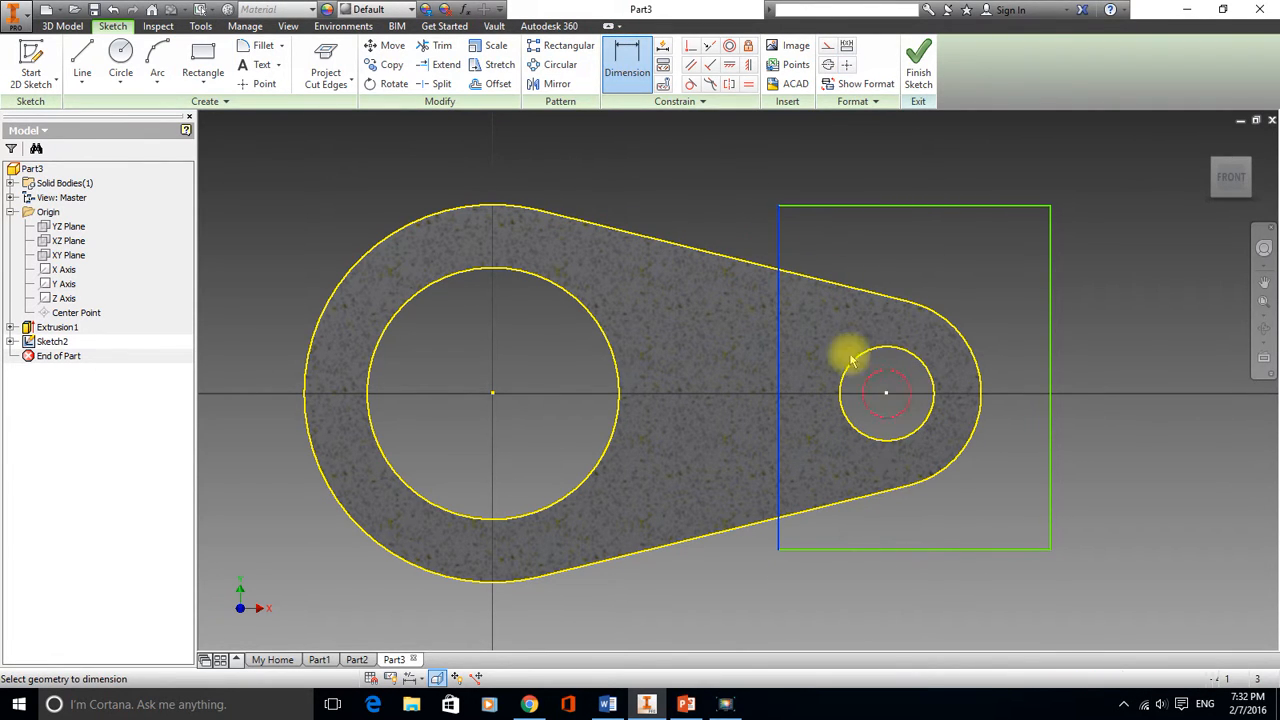
{"action": "left_click", "coordinate": [830, 240]}
{"action": "type", "text": "1"}
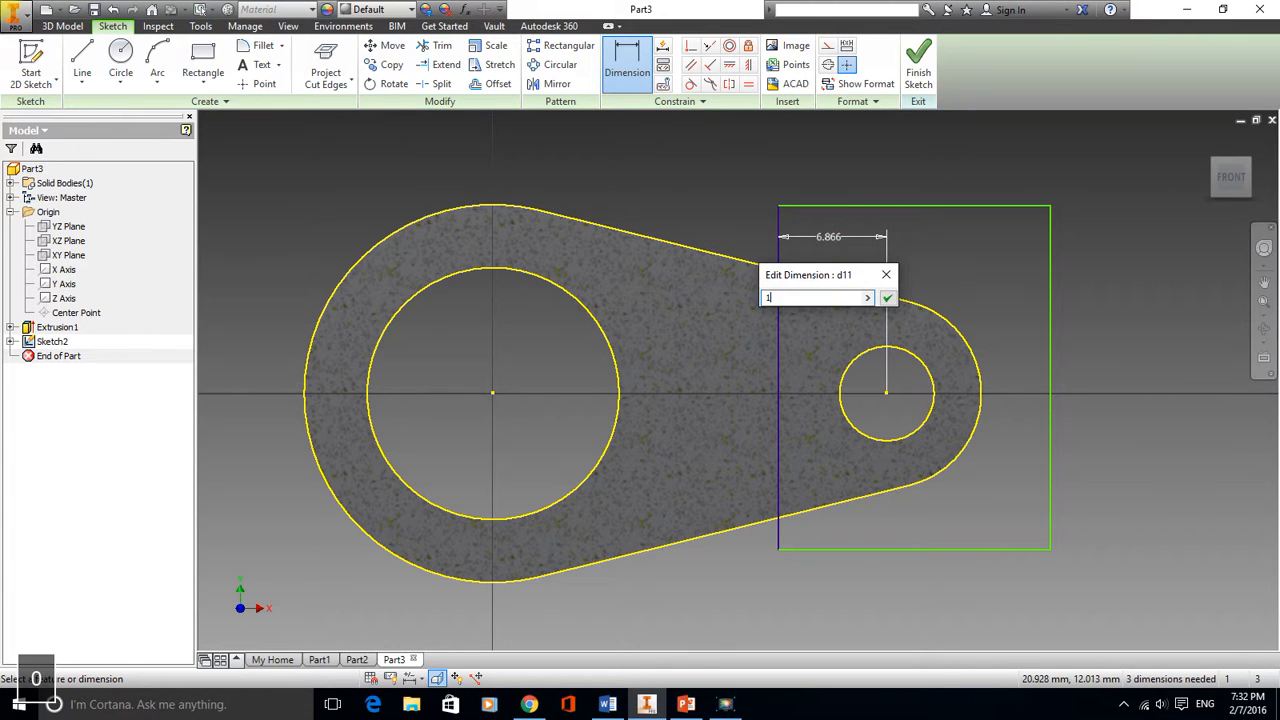
{"action": "type", "text": "0"}
{"action": "key", "text": "Return"}
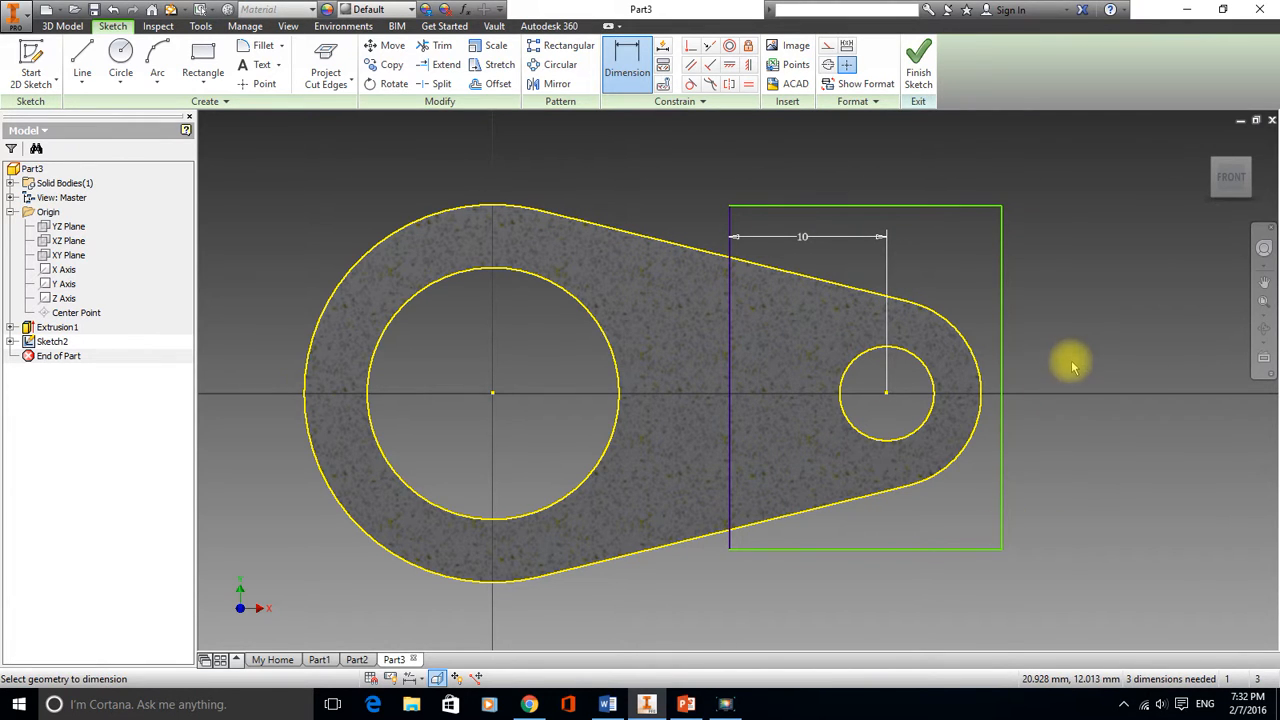
{"action": "right_click", "coordinate": [1062, 328]}
{"action": "left_click", "coordinate": [1138, 328]}
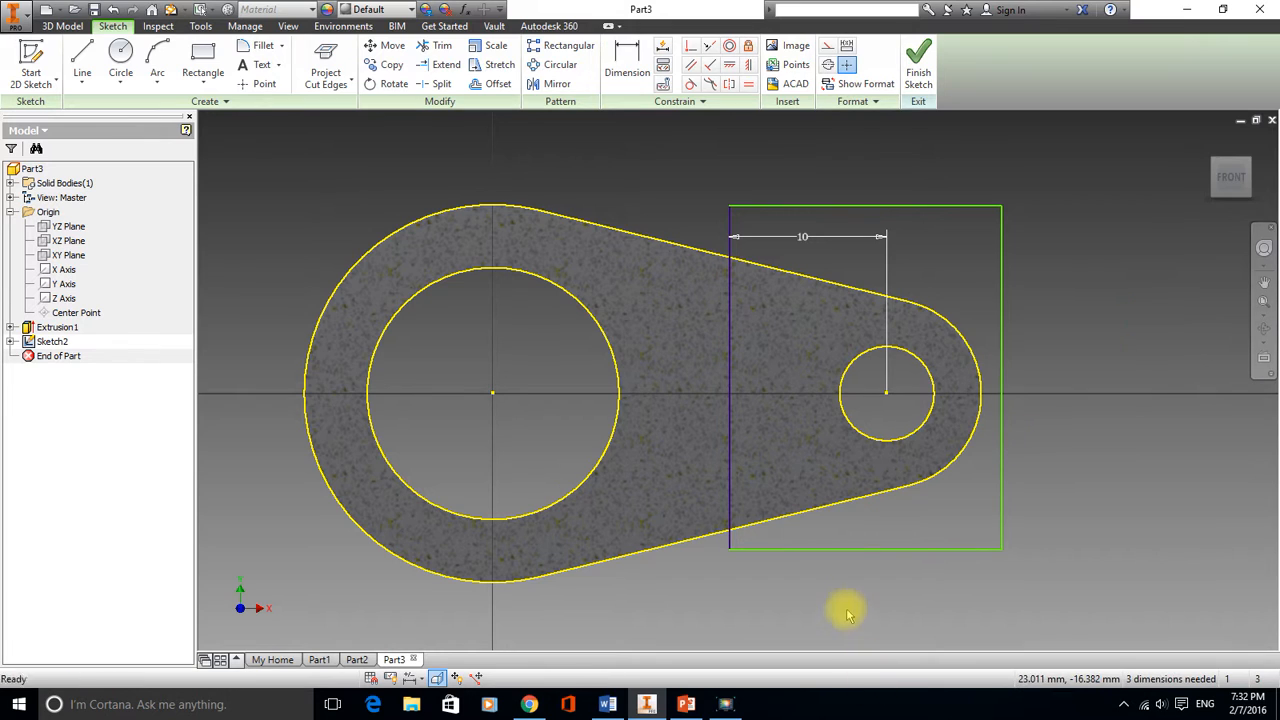
Stretch the rectangle's bottom and right edges beyond the part outline and finish the sketch
{"action": "left_click_drag", "start_coordinate": [851, 549], "coordinate": [870, 586]}
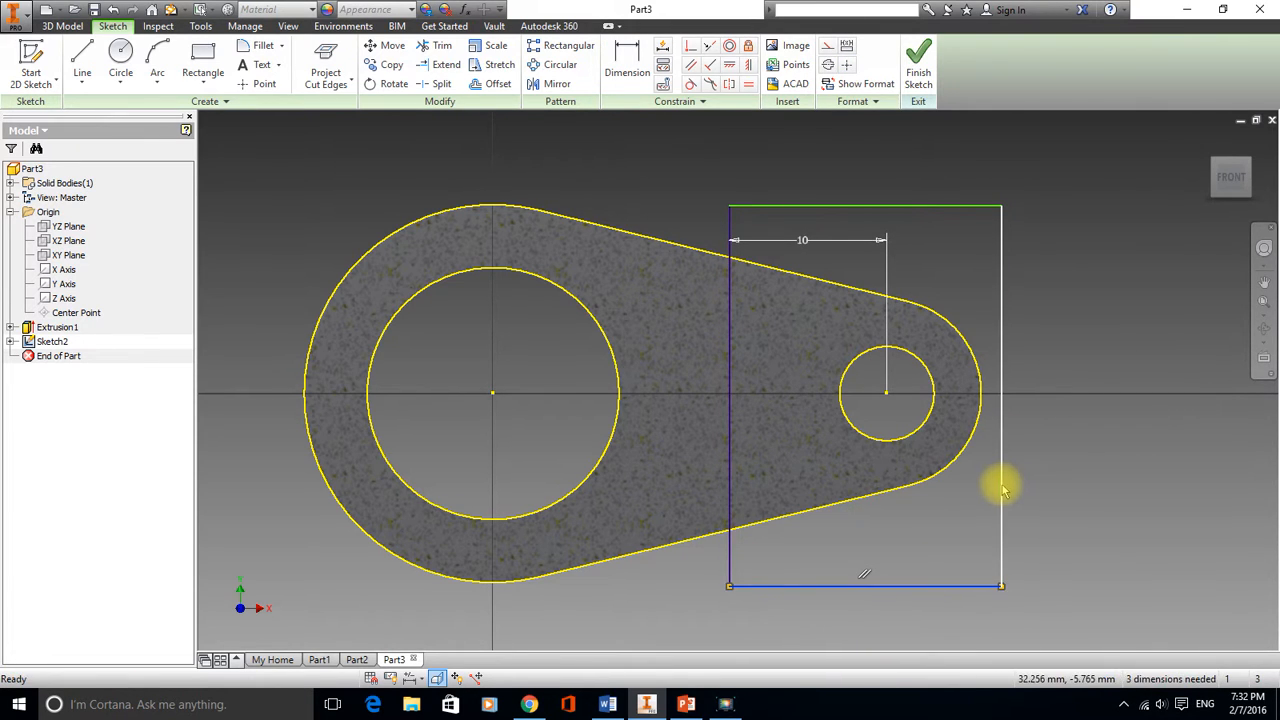
{"action": "left_click_drag", "start_coordinate": [1000, 487], "coordinate": [1039, 489]}
{"action": "left_click", "coordinate": [918, 62]}
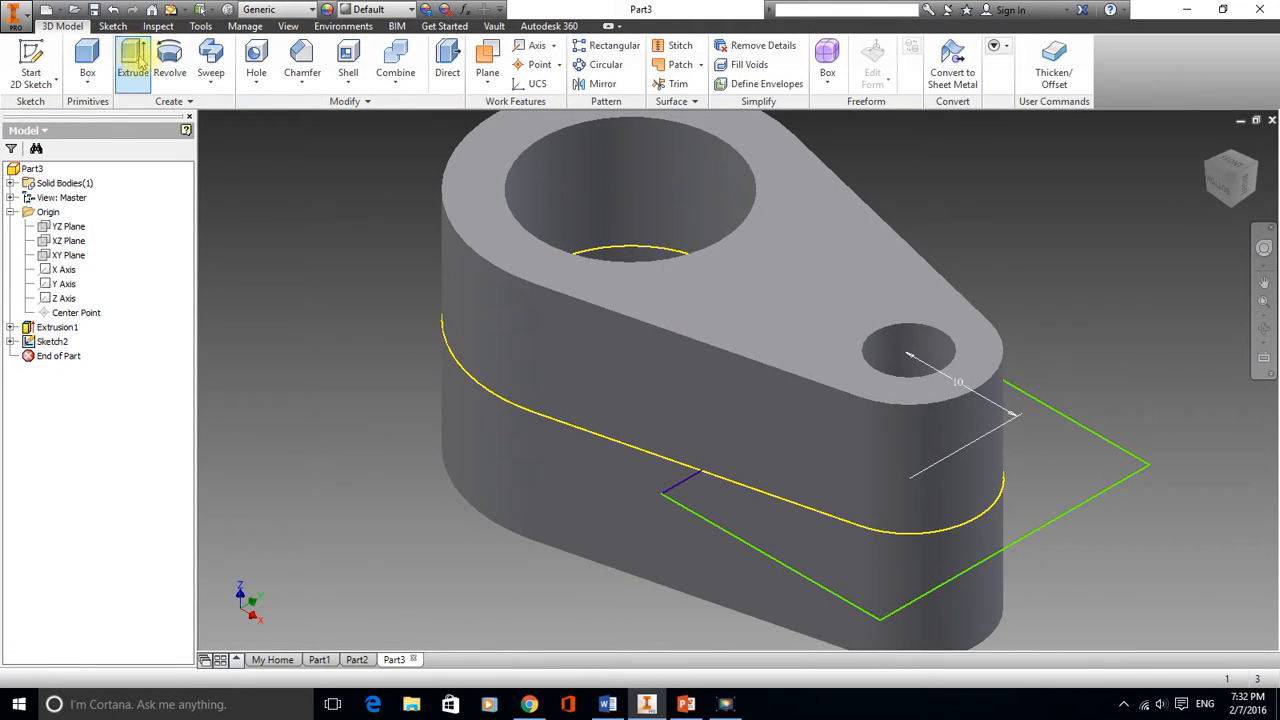
Cut-extrude the rectangle 8 mm symmetrically to form a slot through the small end
{"action": "left_click", "coordinate": [128, 57]}
{"action": "left_click", "coordinate": [1100, 457]}
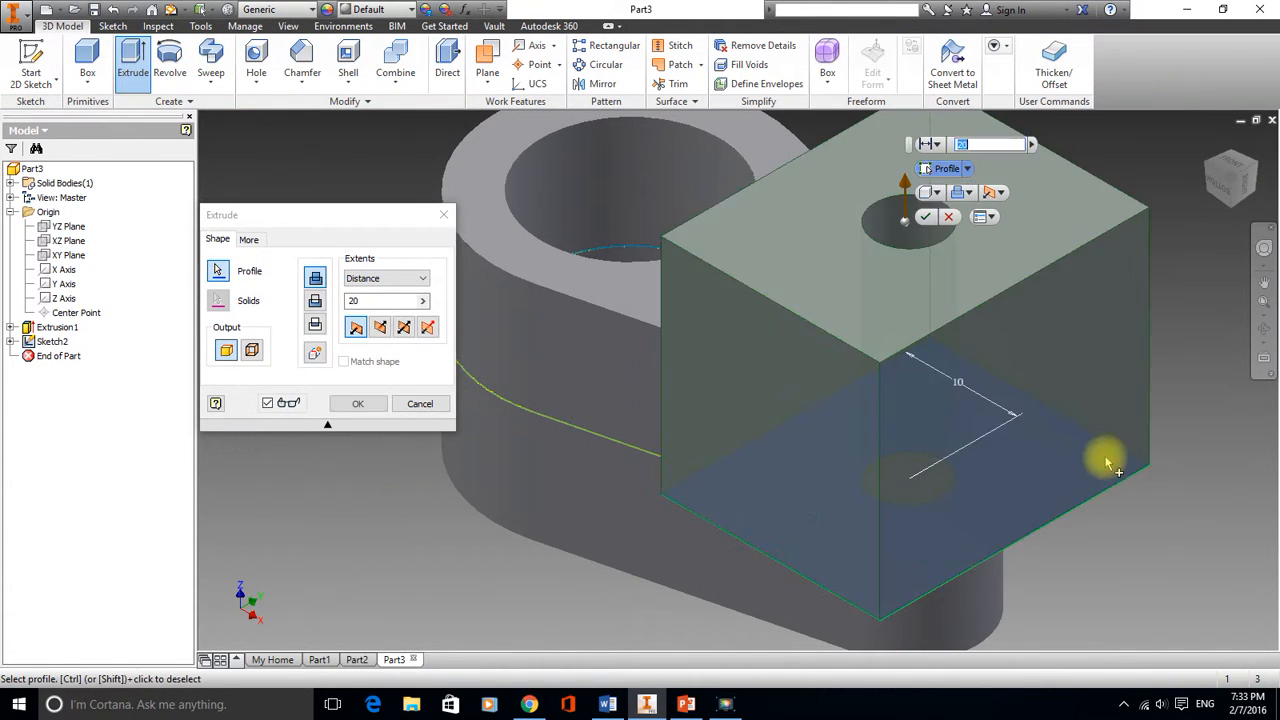
{"action": "left_click", "coordinate": [380, 328]}
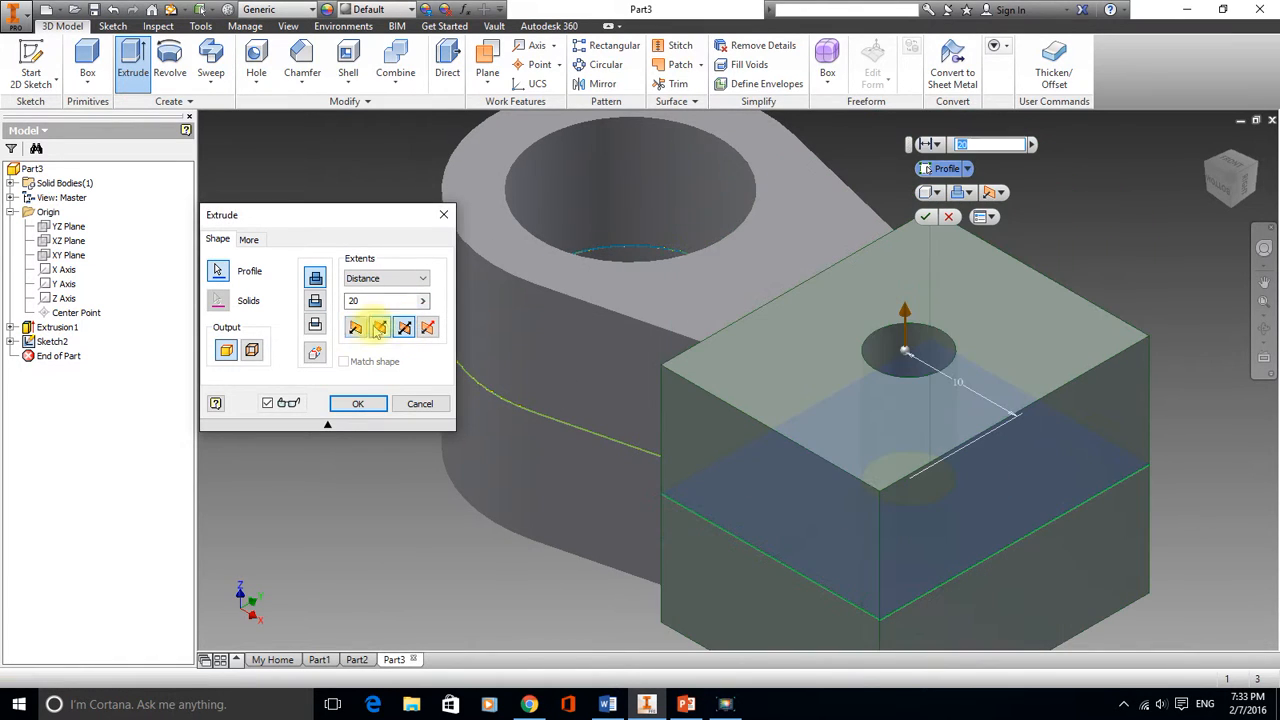
{"action": "left_click", "coordinate": [315, 303]}
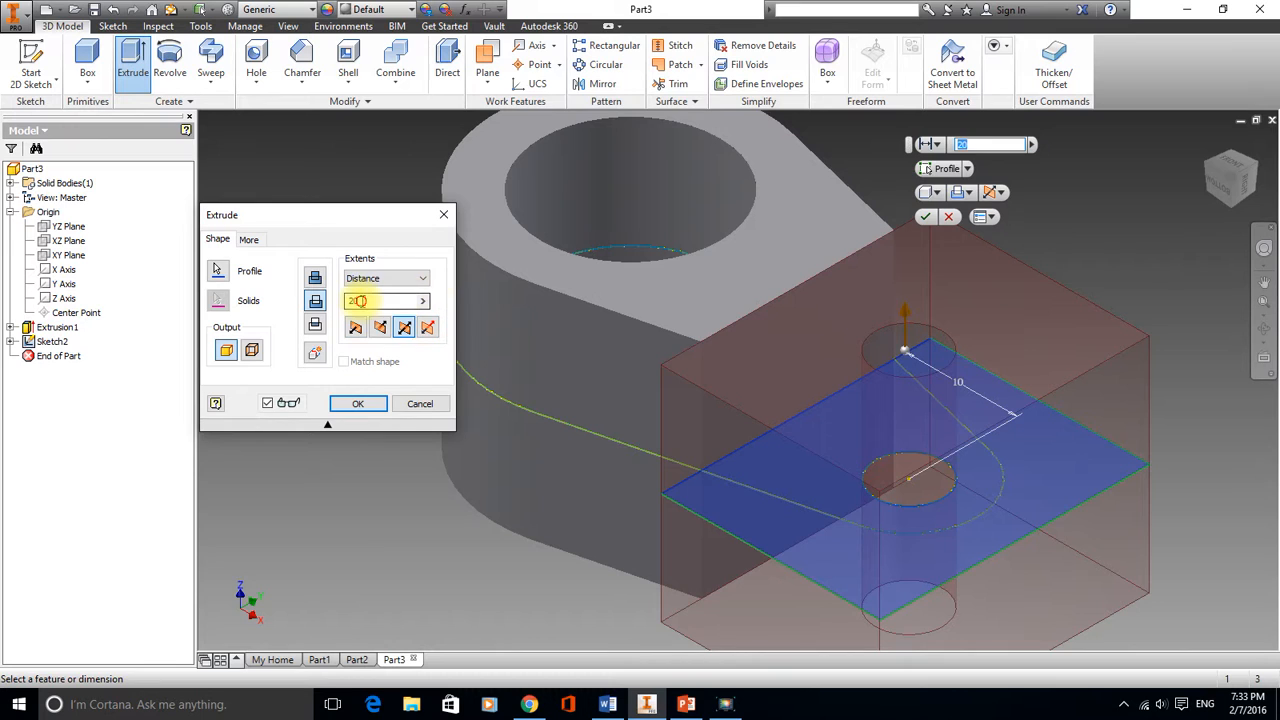
{"action": "key", "text": "BackSpace"}
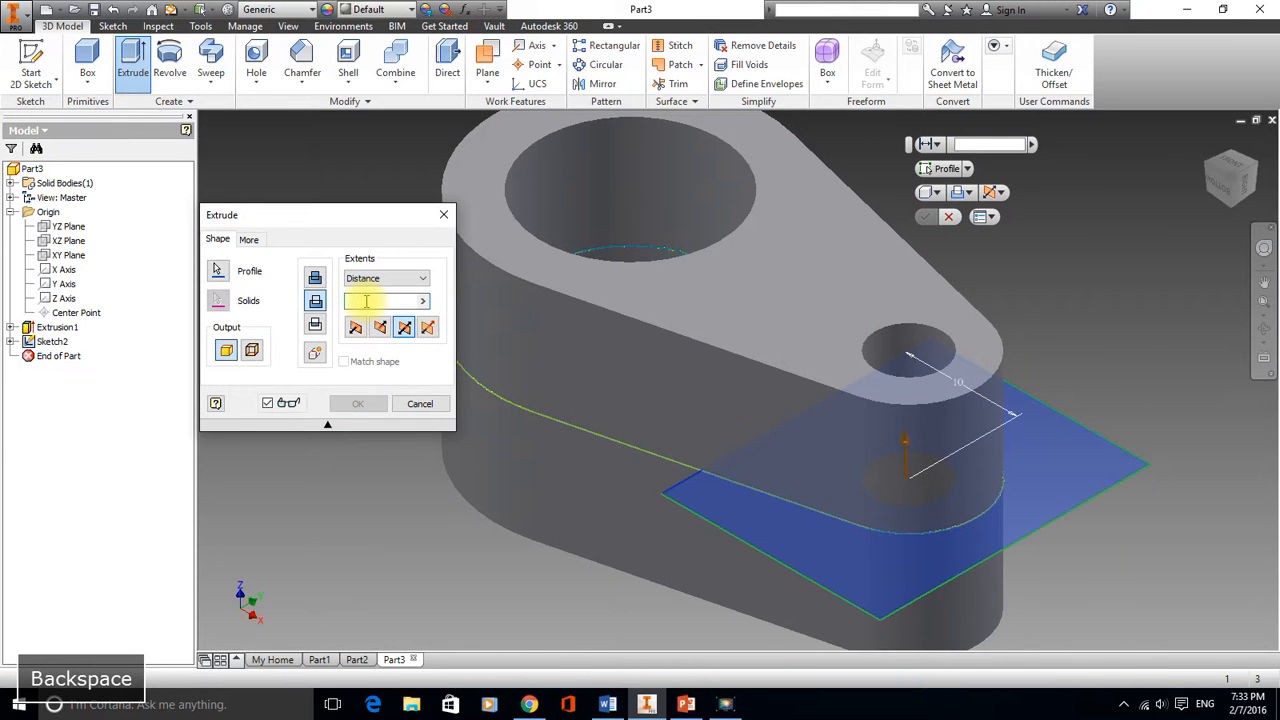
{"action": "type", "text": "8"}
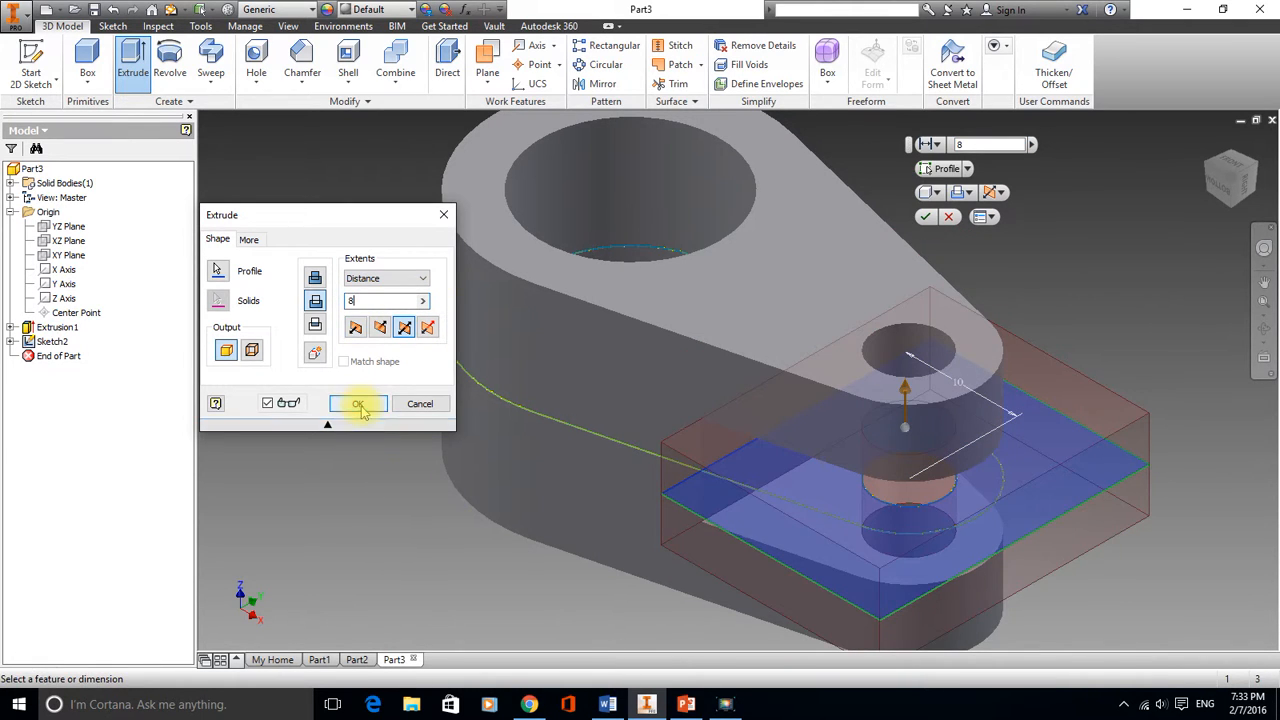
{"action": "left_click", "coordinate": [360, 405]}
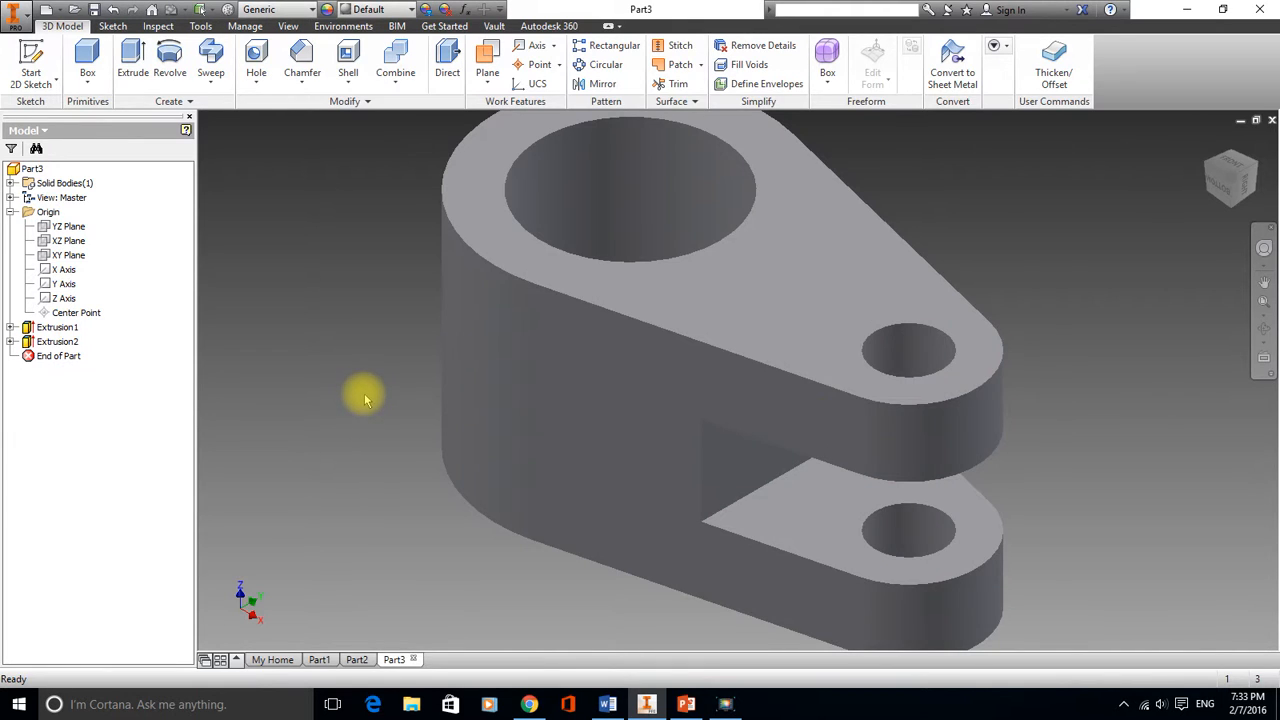
{"action": "scroll", "coordinate": [364, 400], "scroll_direction": "down", "scroll_amount": 2}
{"action": "scroll", "coordinate": [866, 278], "scroll_direction": "down", "scroll_amount": 2}
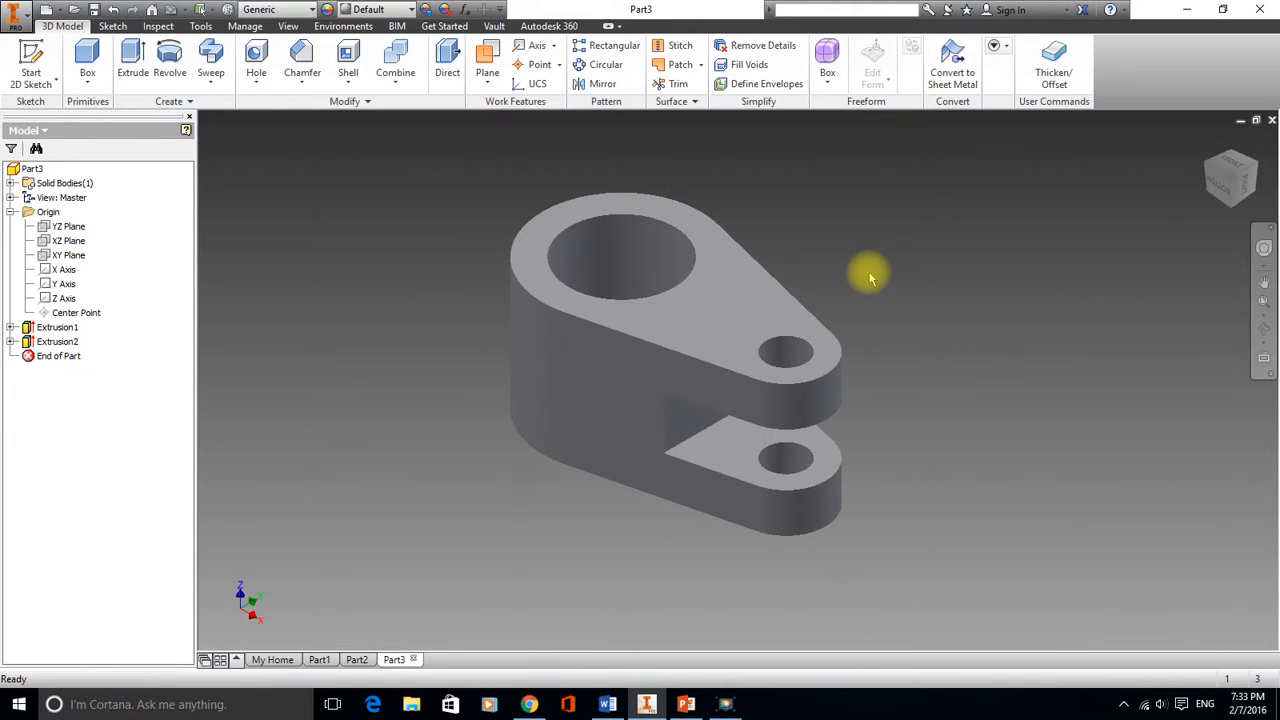